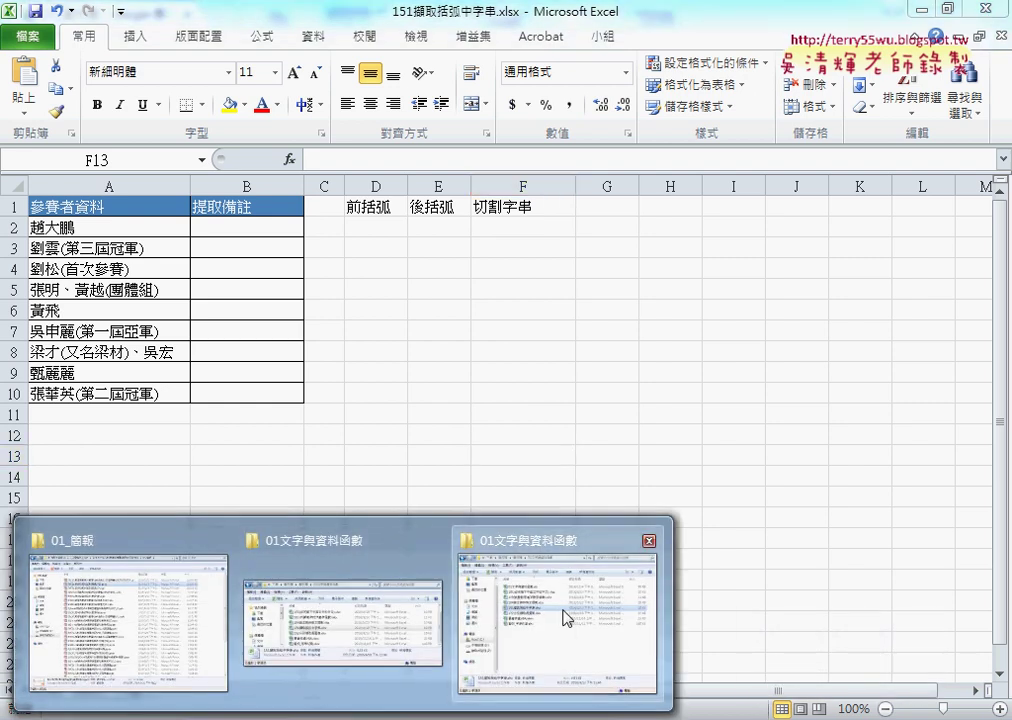
# Check the workbook's folder, review A3's full text, then select cell D3.
pyautogui.click(567, 616)
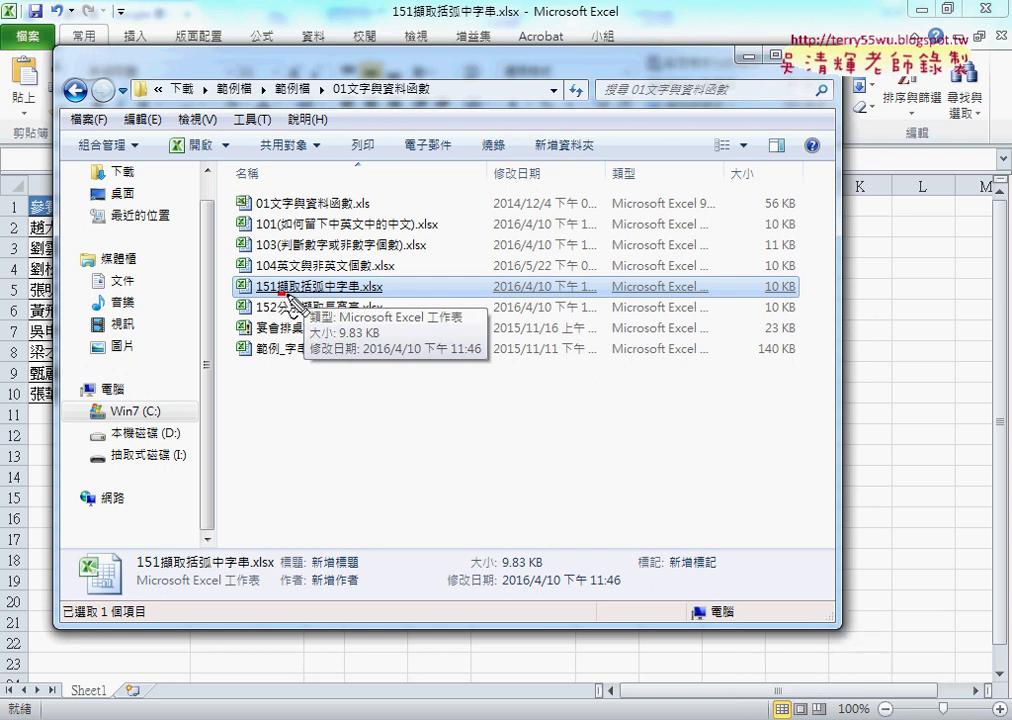
pyautogui.moveTo(280, 296); pyautogui.dragTo(387, 300)
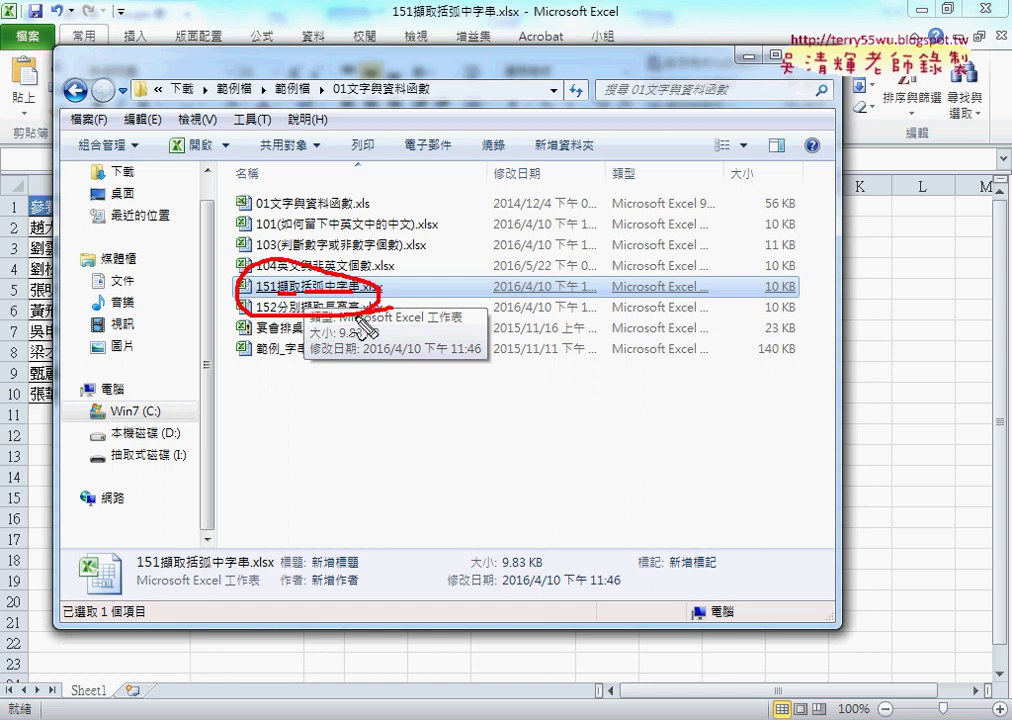
pyautogui.click(395, 308)
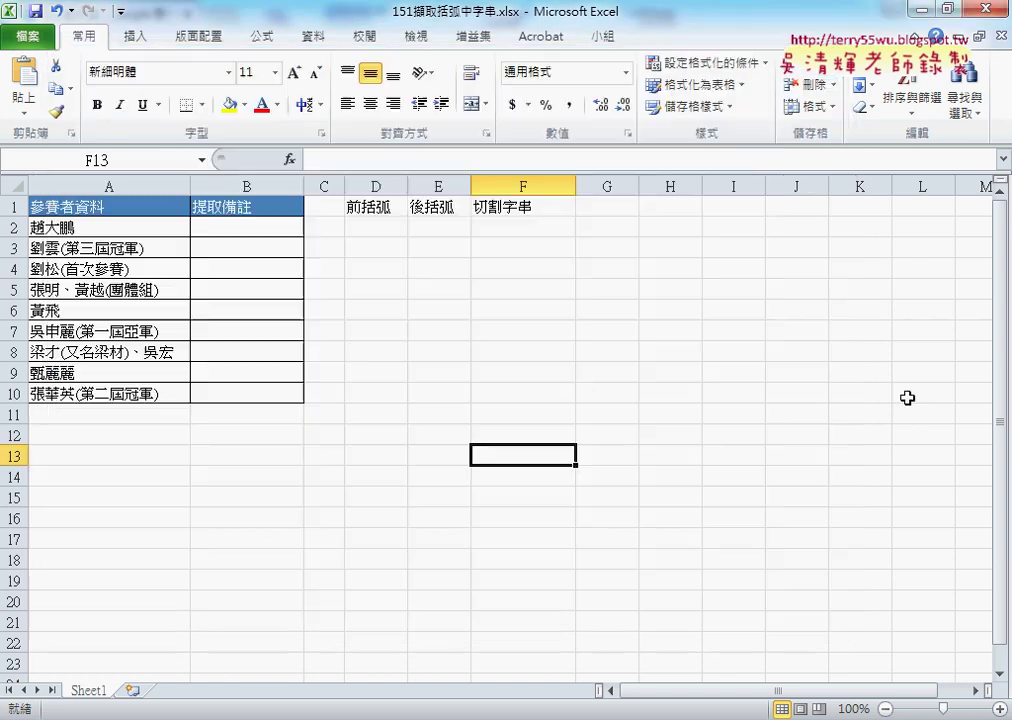
pyautogui.click(215, 226)
pyautogui.click(103, 249)
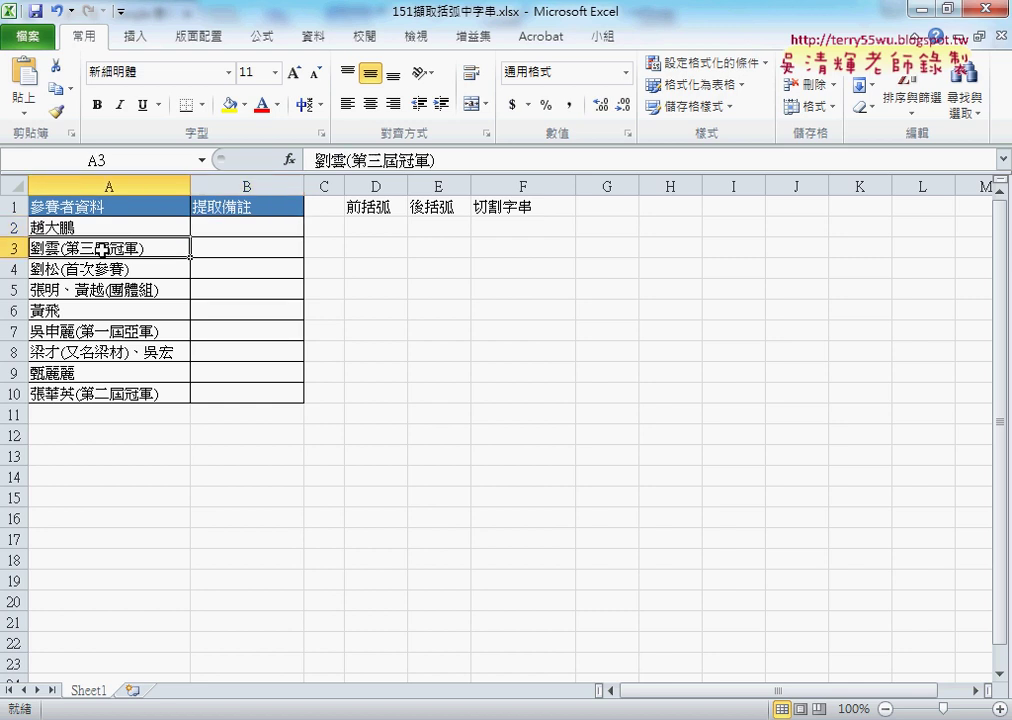
pyautogui.click(252, 244)
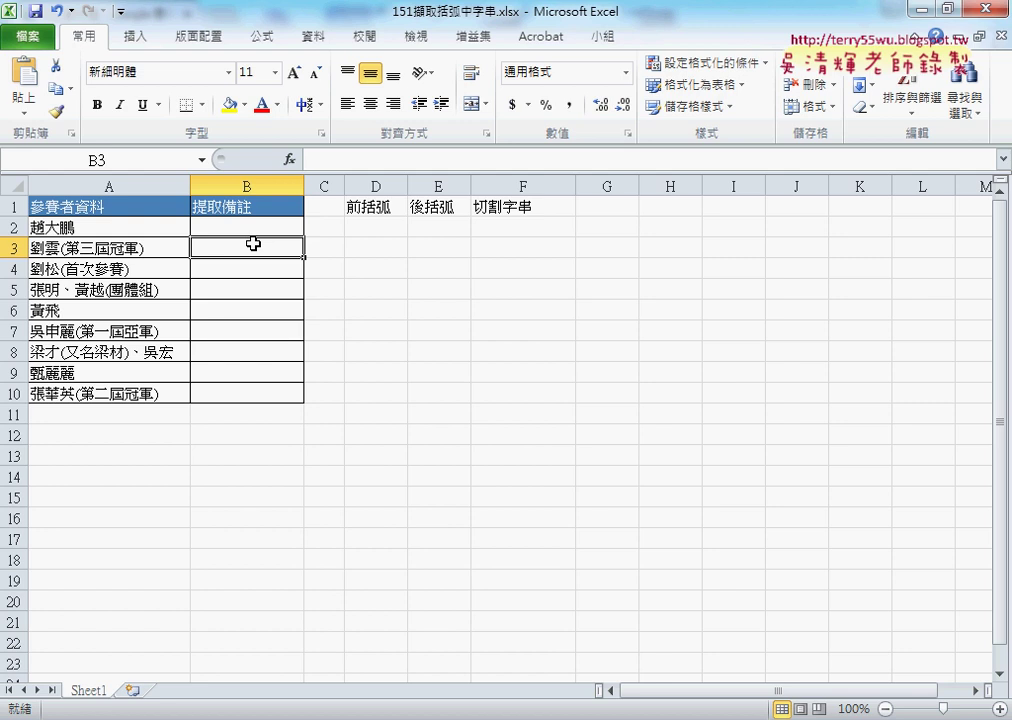
pyautogui.click(376, 186)
pyautogui.click(372, 208)
pyautogui.click(375, 250)
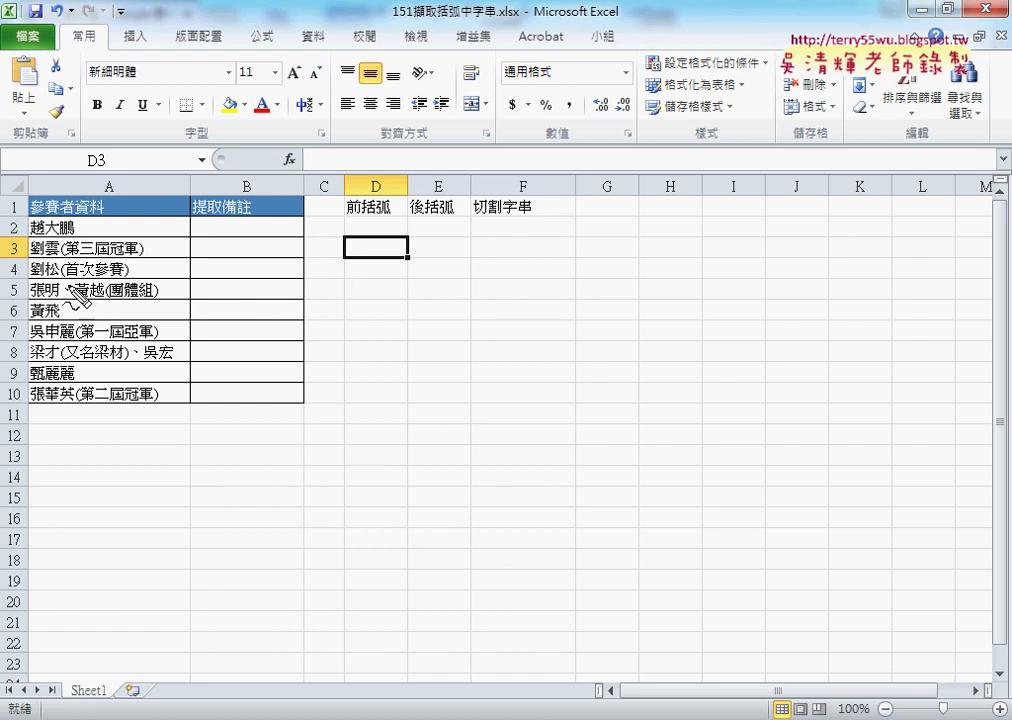
# Annotate A3's bracketed note with pen marks and a 'Mid' label, then clear them.
pyautogui.moveTo(57, 257); pyautogui.dragTo(68, 257)
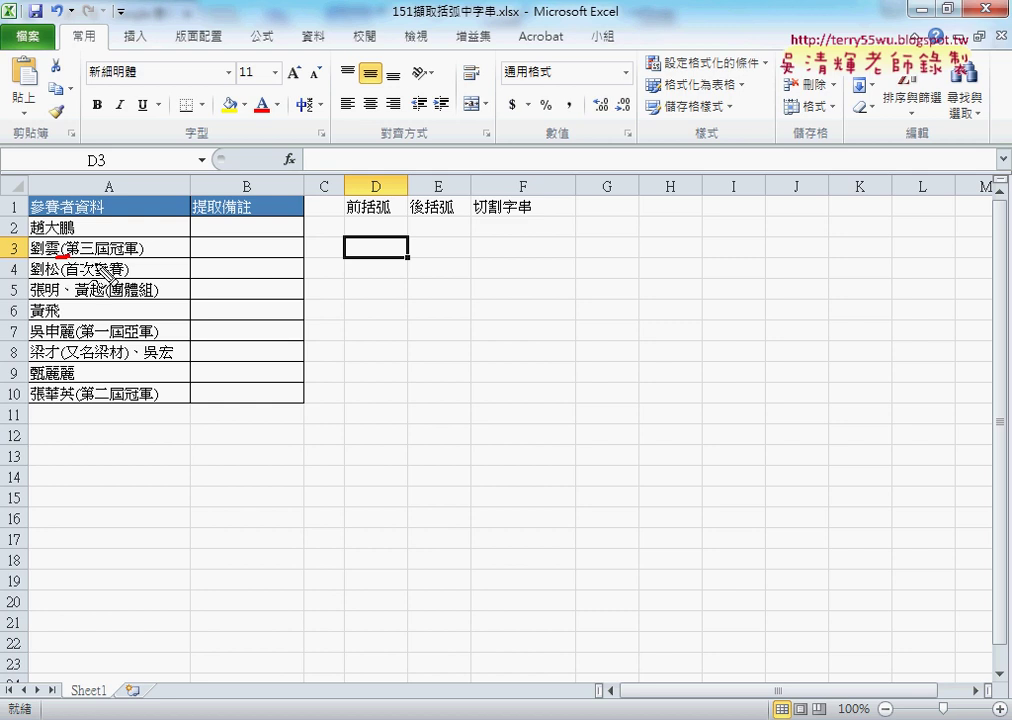
pyautogui.moveTo(131, 256); pyautogui.dragTo(144, 257)
pyautogui.moveTo(120, 157)
pyautogui.mouseDown()
pyautogui.moveTo(117, 182)
pyautogui.moveTo(145, 180)
pyautogui.moveTo(157, 160)
pyautogui.moveTo(149, 182)
pyautogui.mouseUp()
pyautogui.moveTo(186, 146)
pyautogui.mouseDown()
pyautogui.moveTo(181, 182)
pyautogui.moveTo(158, 186)
pyautogui.mouseUp()
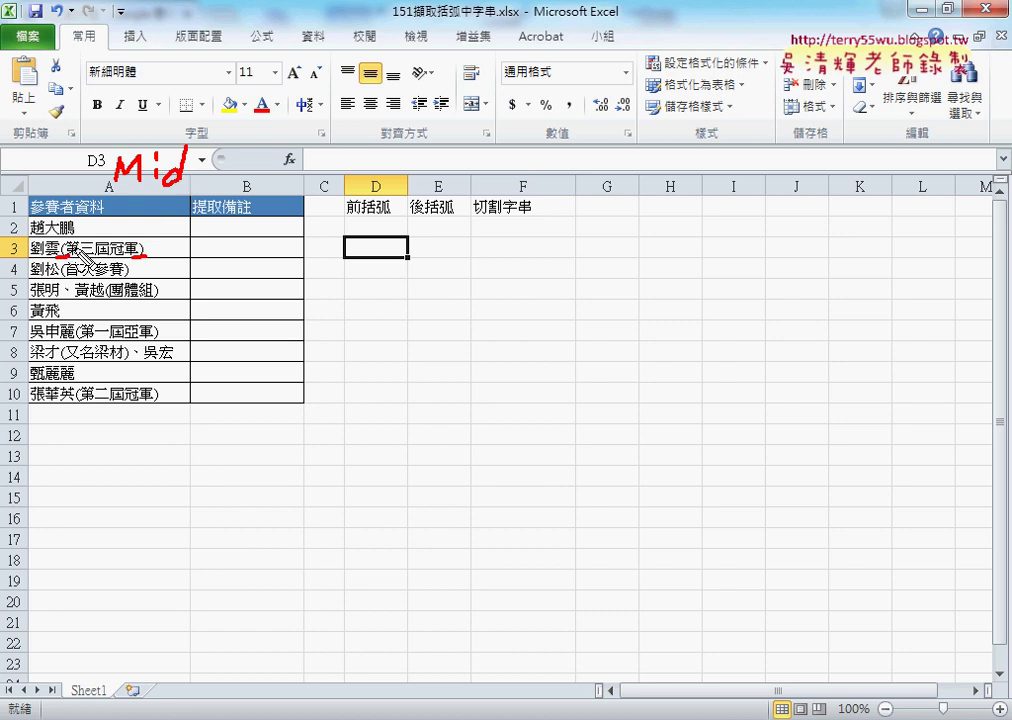
pyautogui.moveTo(66, 239); pyautogui.dragTo(58, 257)
pyautogui.moveTo(141, 237); pyautogui.dragTo(130, 258)
pyautogui.moveTo(66, 240); pyautogui.dragTo(68, 258)
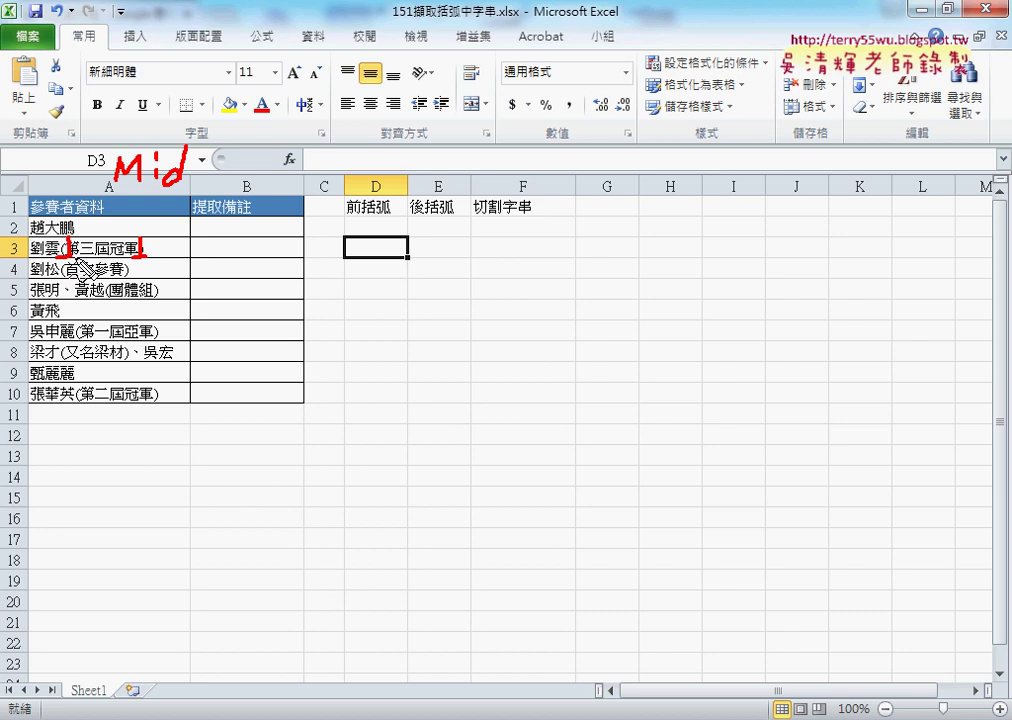
pyautogui.moveTo(68, 258); pyautogui.dragTo(112, 259)
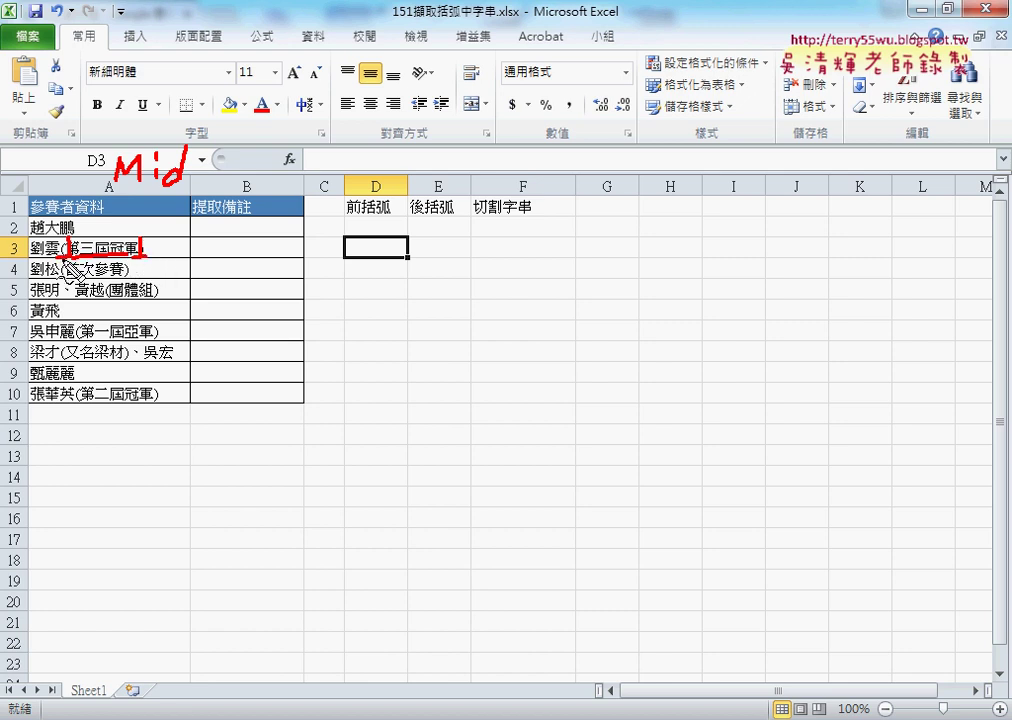
pyautogui.moveTo(106, 238)
pyautogui.mouseDown()
pyautogui.moveTo(118, 185)
pyautogui.moveTo(225, 231)
pyautogui.moveTo(226, 245)
pyautogui.moveTo(241, 232)
pyautogui.mouseUp()
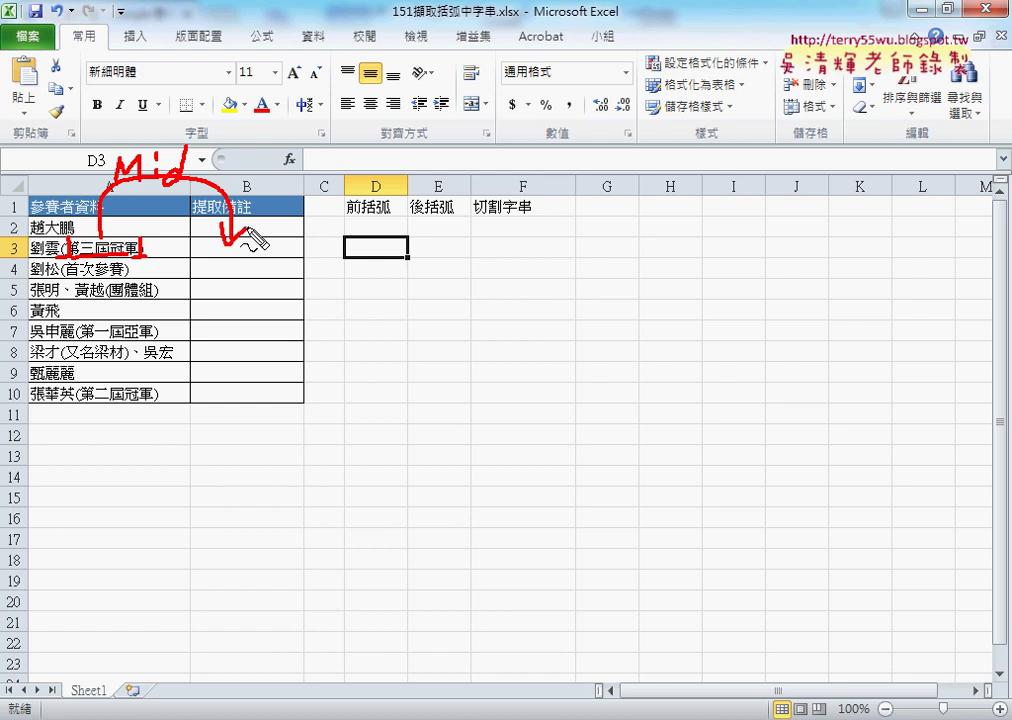
pyautogui.press('Escape')
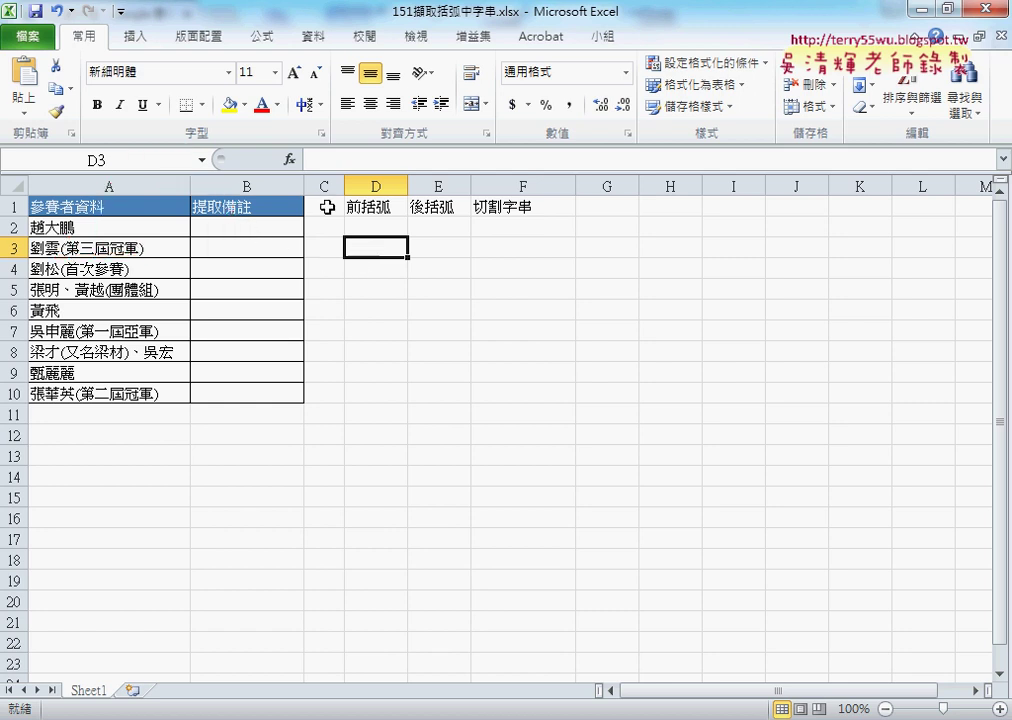
# Browse the 文字 function category, comparing the FIND and SEARCH descriptions.
pyautogui.click(290, 160)
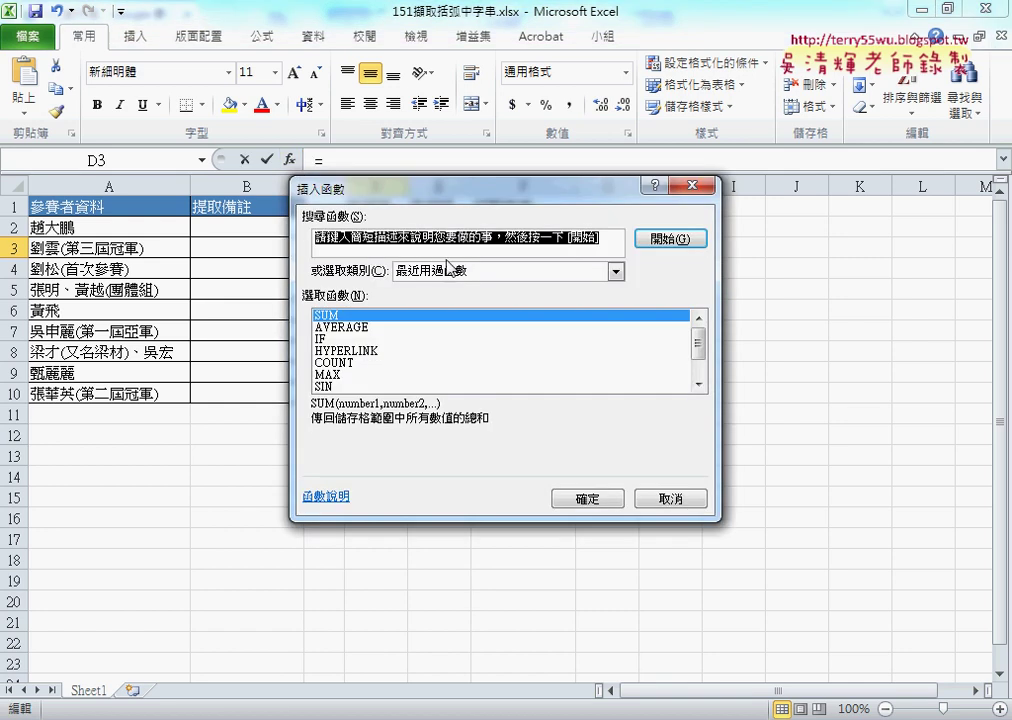
pyautogui.click(452, 271)
pyautogui.click(470, 383)
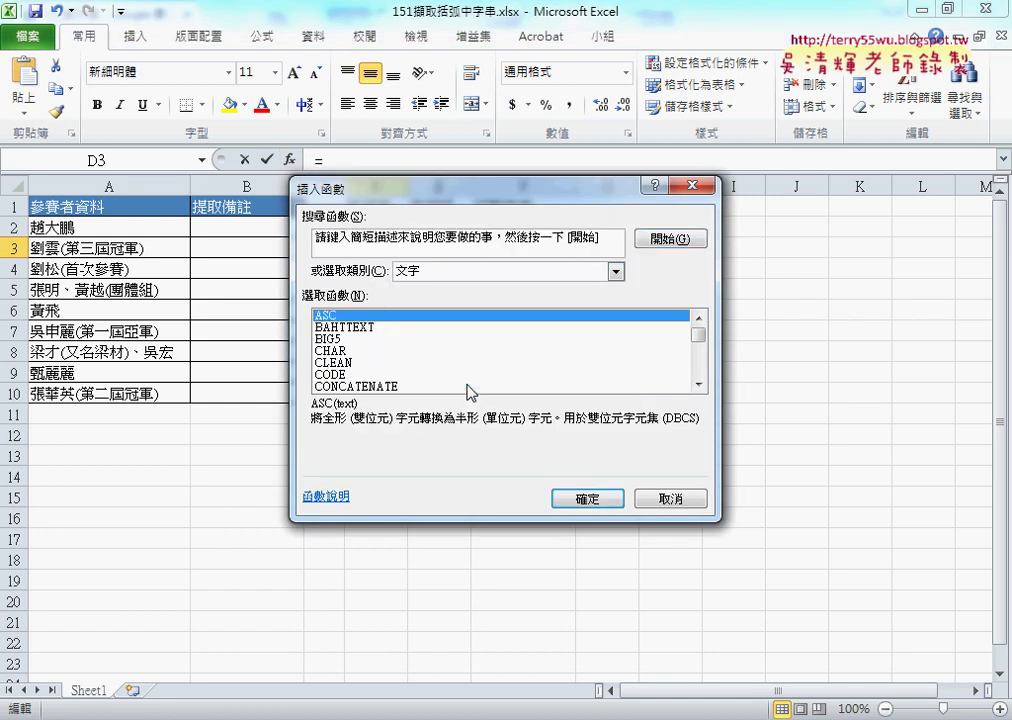
pyautogui.moveTo(698, 341); pyautogui.dragTo(698, 350)
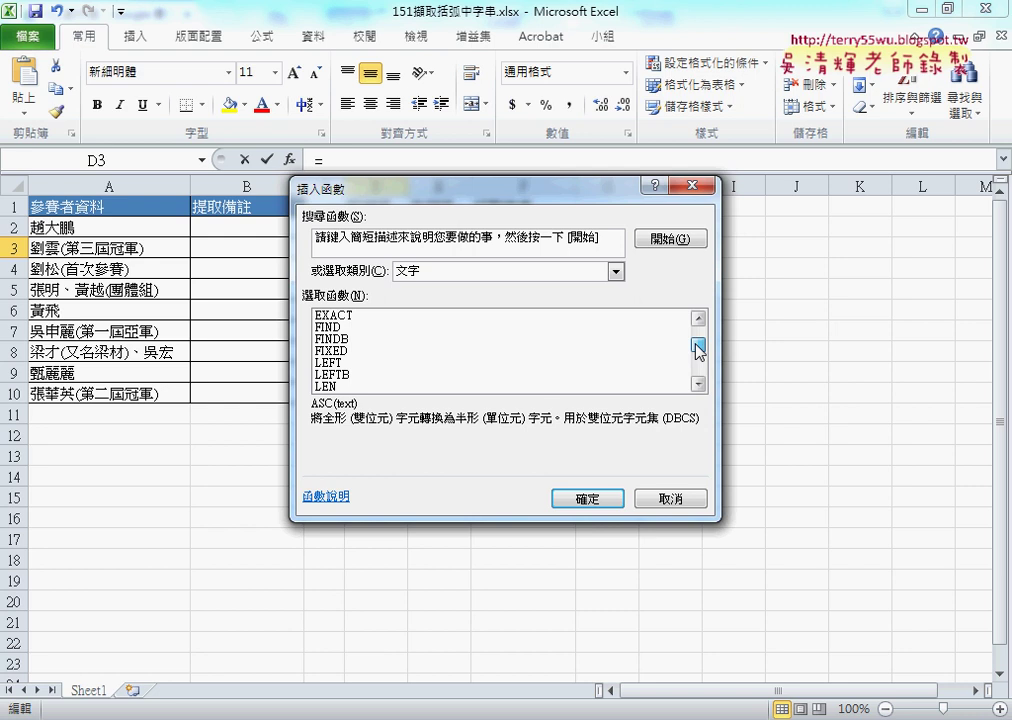
pyautogui.click(409, 328)
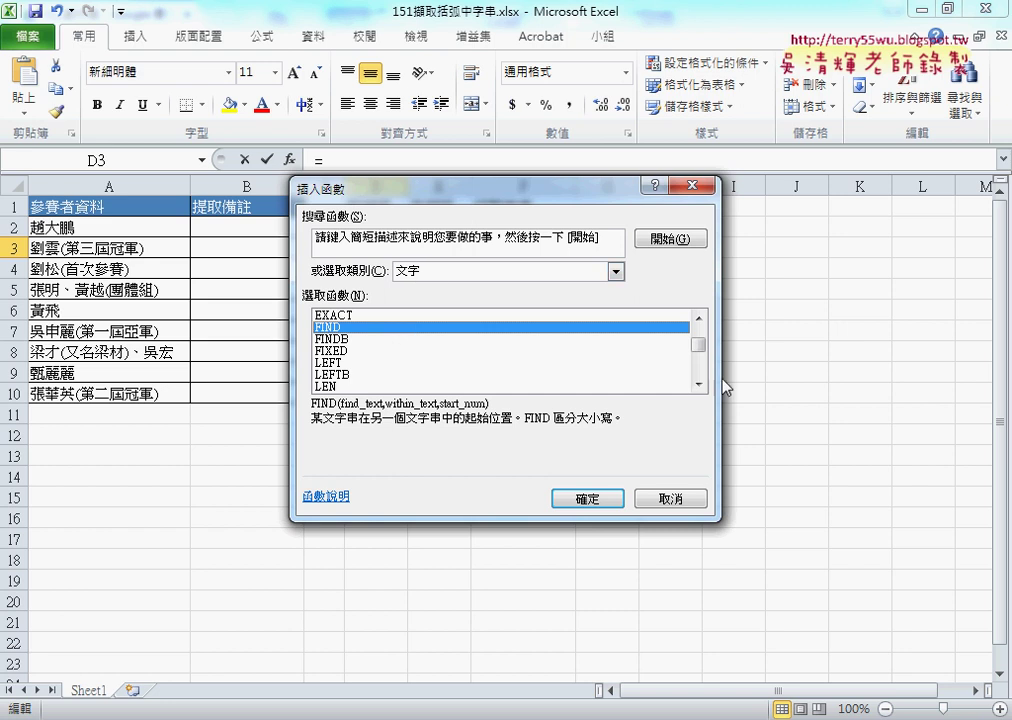
pyautogui.moveTo(702, 350); pyautogui.dragTo(702, 366)
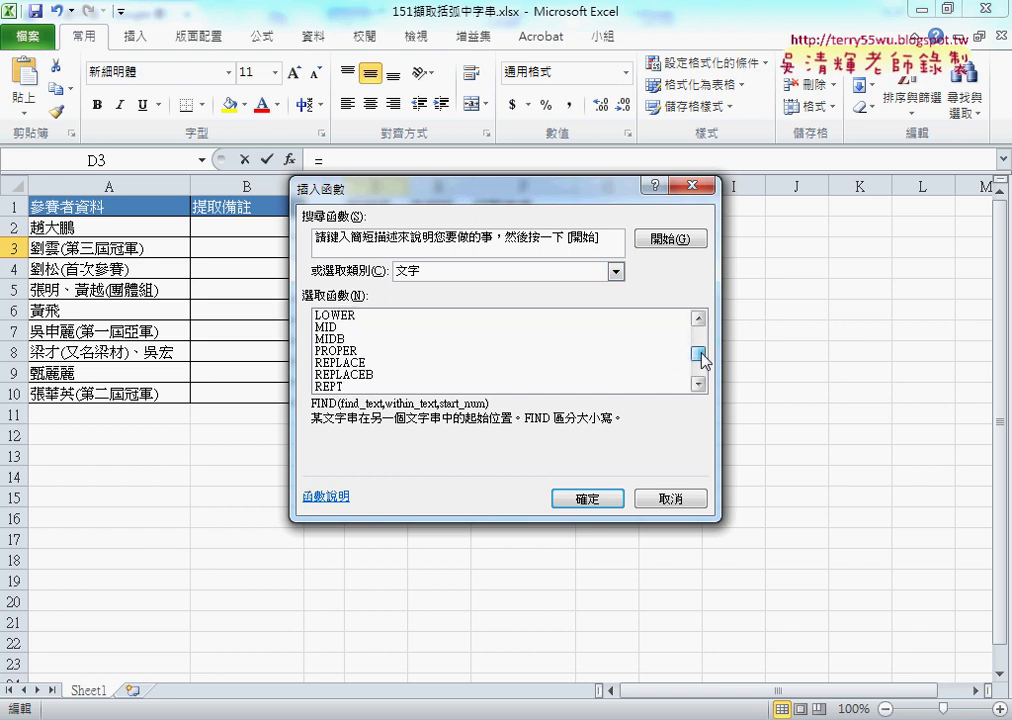
pyautogui.click(377, 375)
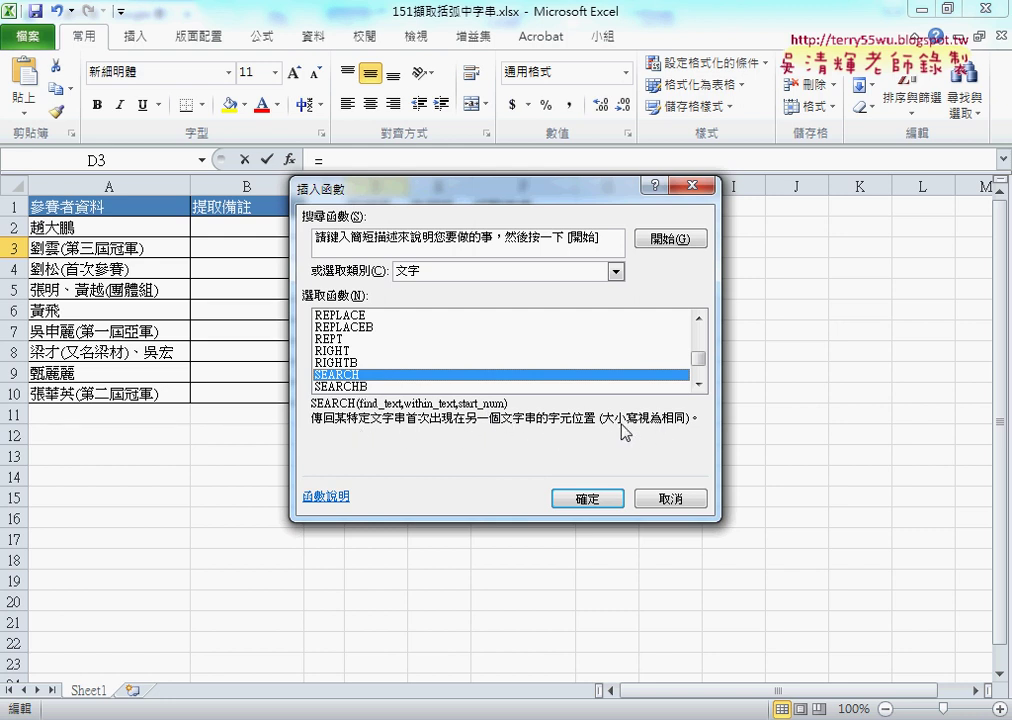
# Choose FIND so D3 holds =FIND() with its Function Arguments dialog open.
pyautogui.click(698, 318)
pyautogui.click(698, 318)
pyautogui.click(698, 318)
pyautogui.click(698, 318)
pyautogui.click(698, 318)
pyautogui.click(698, 318)
pyautogui.click(698, 318)
pyautogui.click(333, 329)
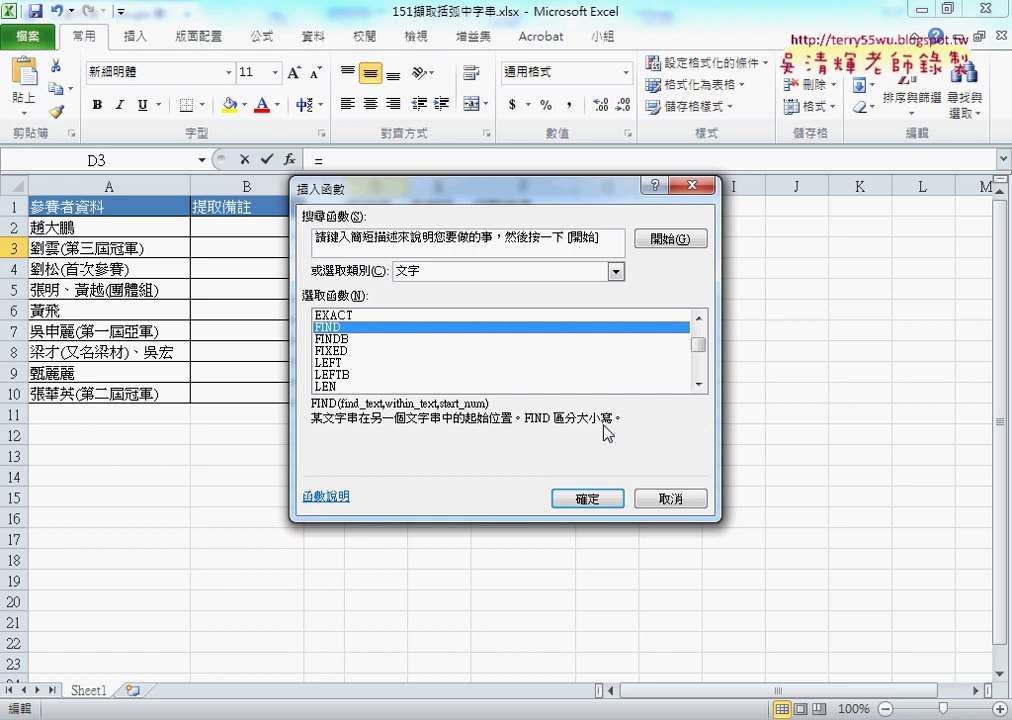
pyautogui.click(586, 499)
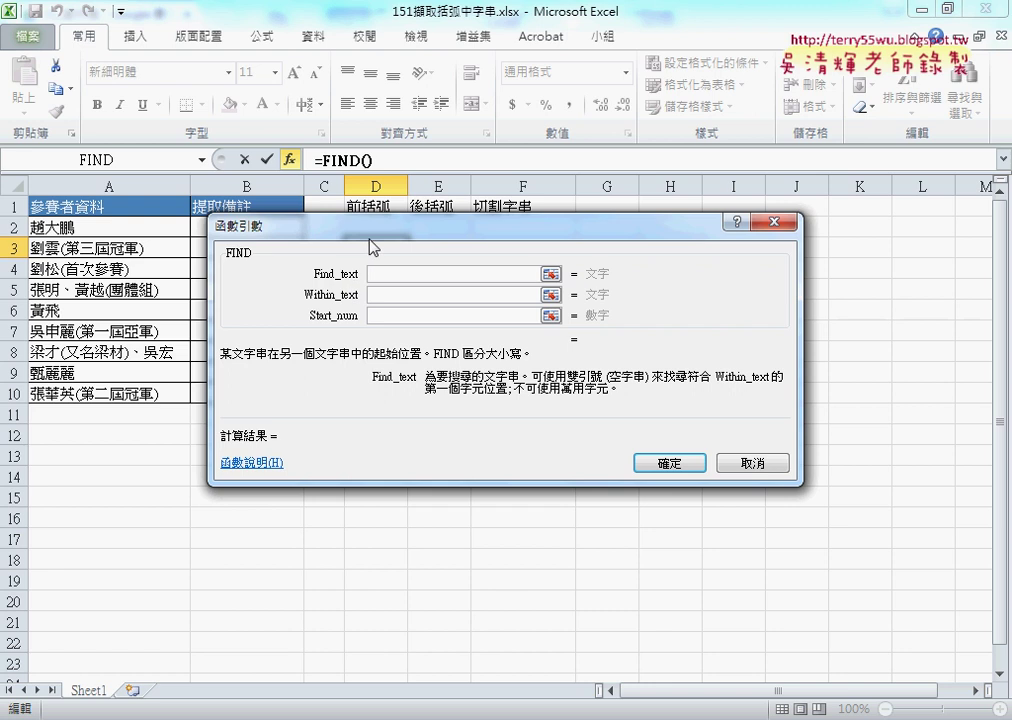
# Give FIND the arguments "(" and A3, previewing 3, and mark A3's opening bracket.
pyautogui.moveTo(300, 224); pyautogui.dragTo(372, 308)
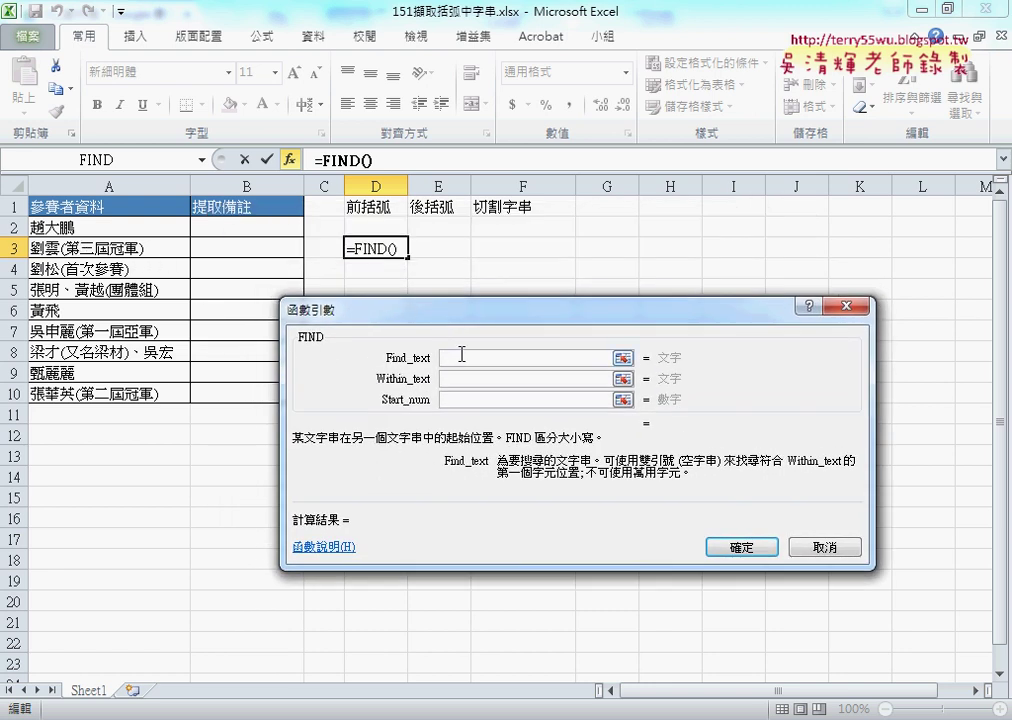
pyautogui.write('(')
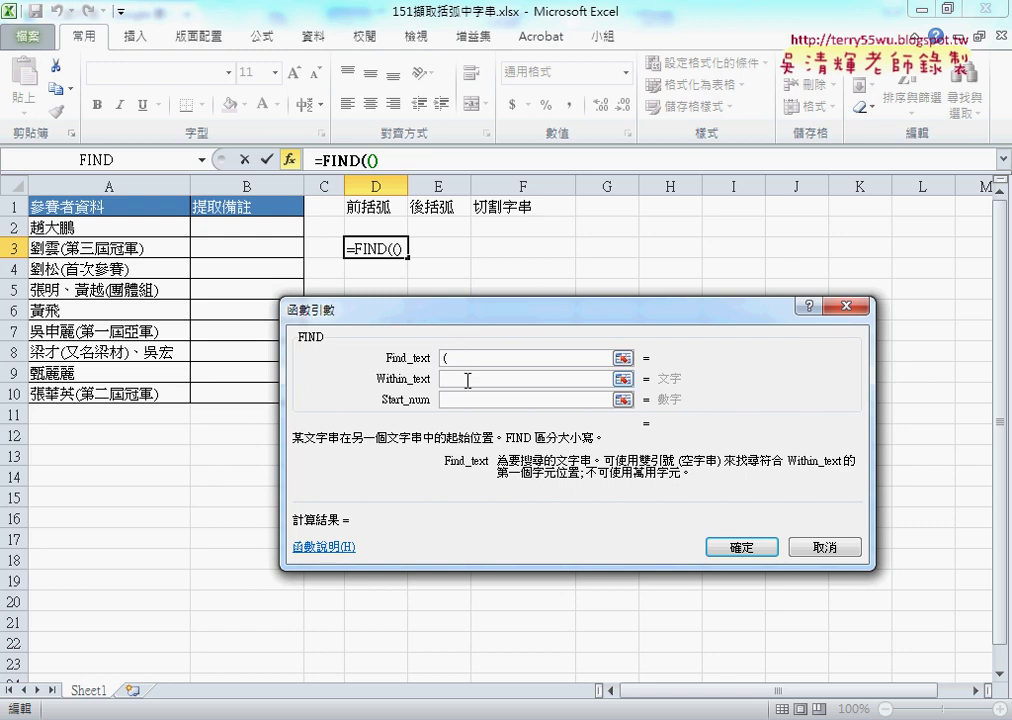
pyautogui.click(528, 379)
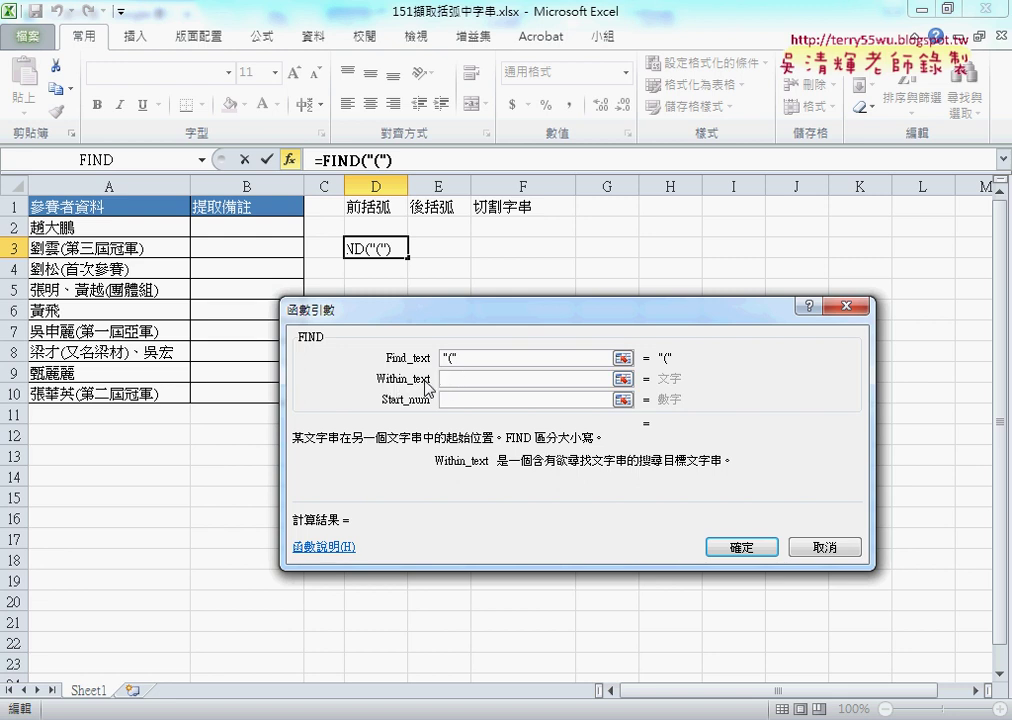
pyautogui.click(446, 379)
pyautogui.click(89, 249)
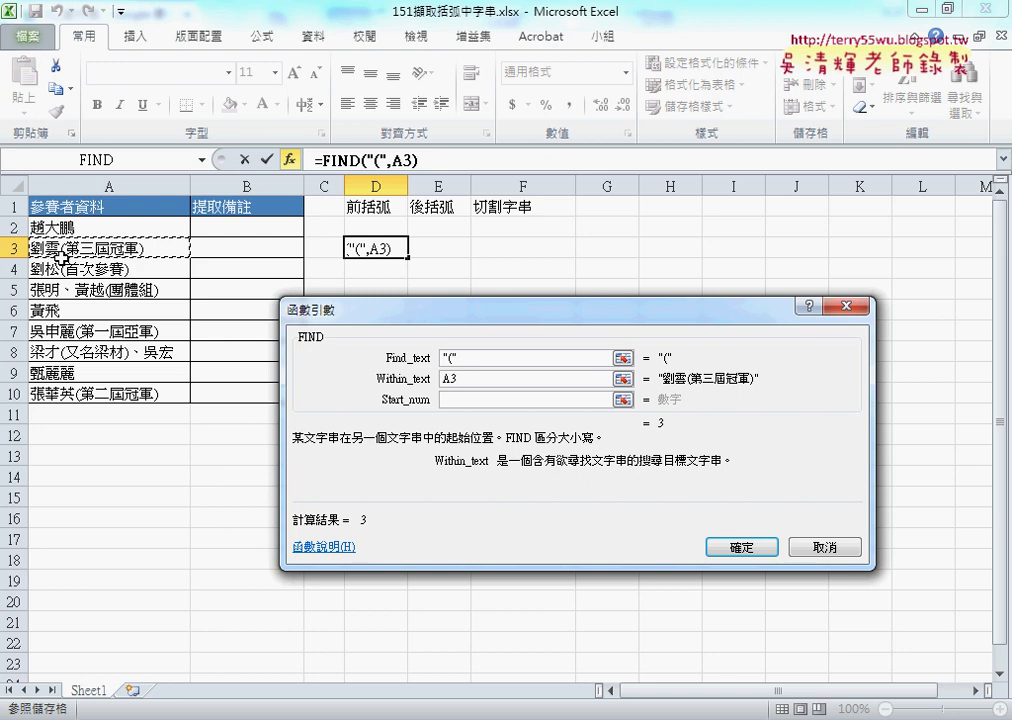
pyautogui.click(454, 352)
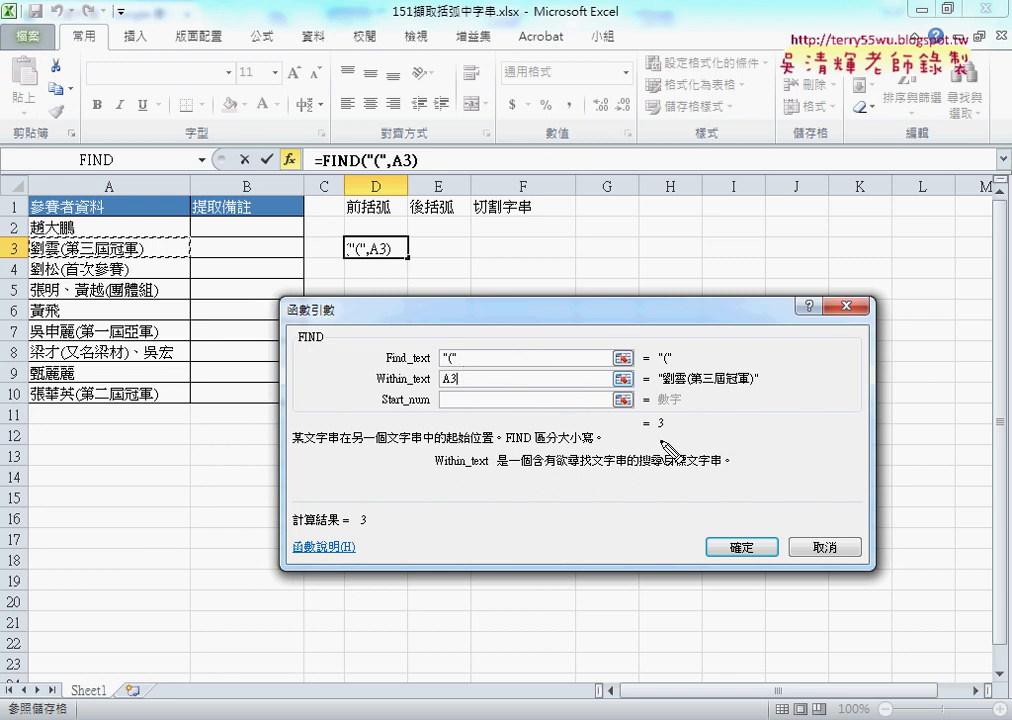
pyautogui.moveTo(652, 418); pyautogui.dragTo(667, 440)
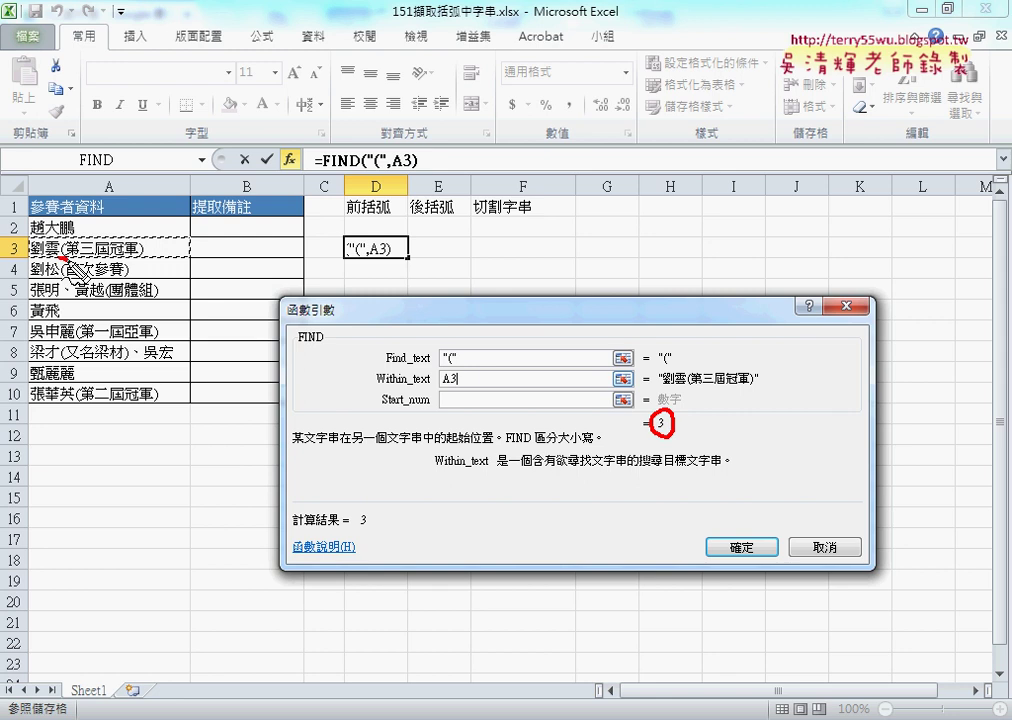
pyautogui.moveTo(58, 261); pyautogui.dragTo(72, 258)
pyautogui.press('Escape')
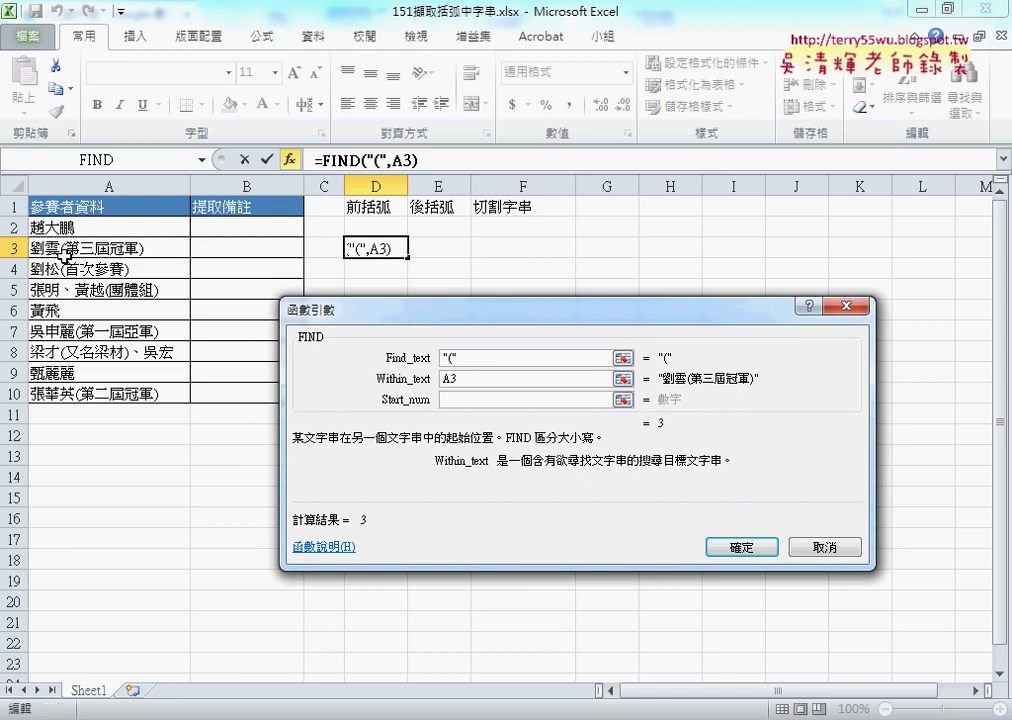
# Confirm the FIND formula, fill it down to D10, widen column D, and inspect D6's #VALUE!
pyautogui.click(757, 546)
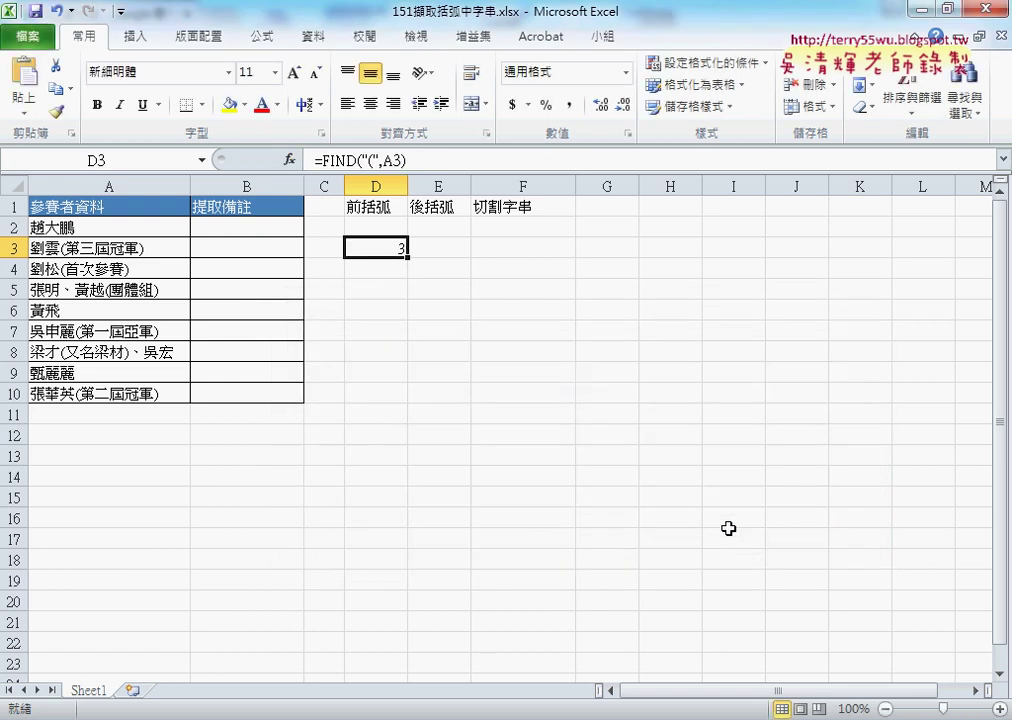
pyautogui.moveTo(408, 258); pyautogui.dragTo(391, 400)
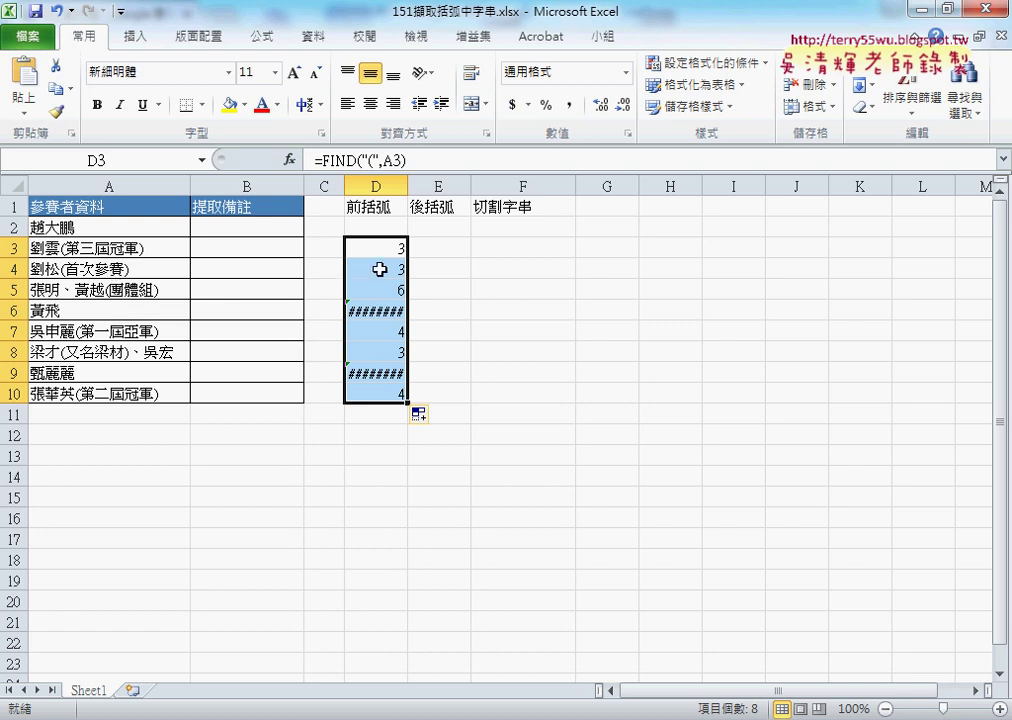
pyautogui.moveTo(408, 186); pyautogui.dragTo(422, 186)
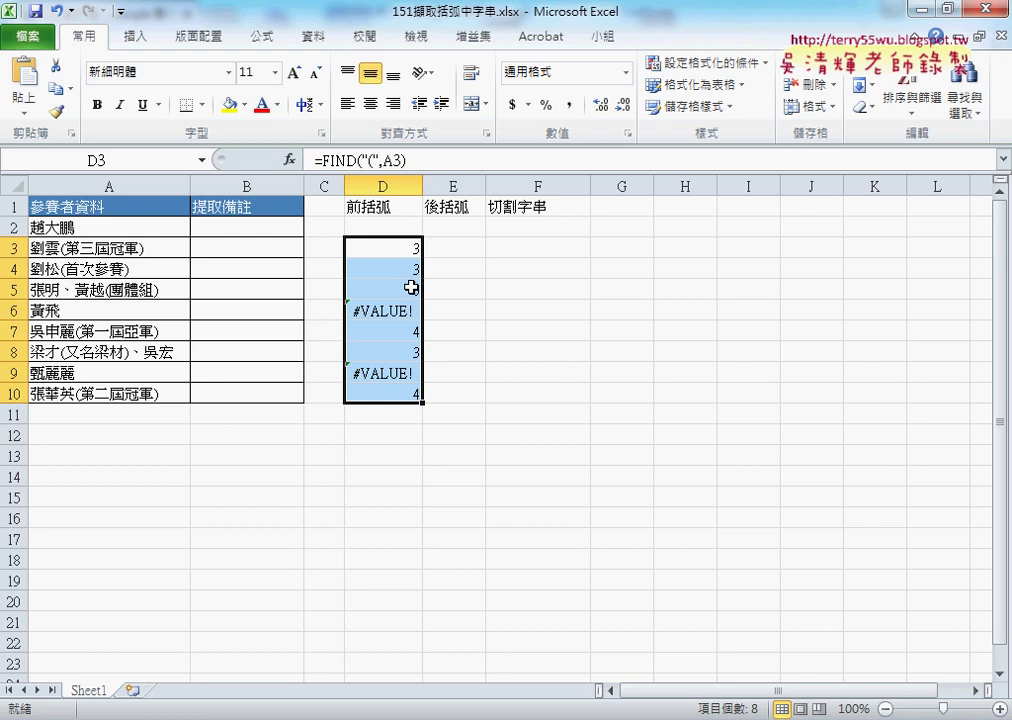
pyautogui.click(113, 309)
pyautogui.click(383, 311)
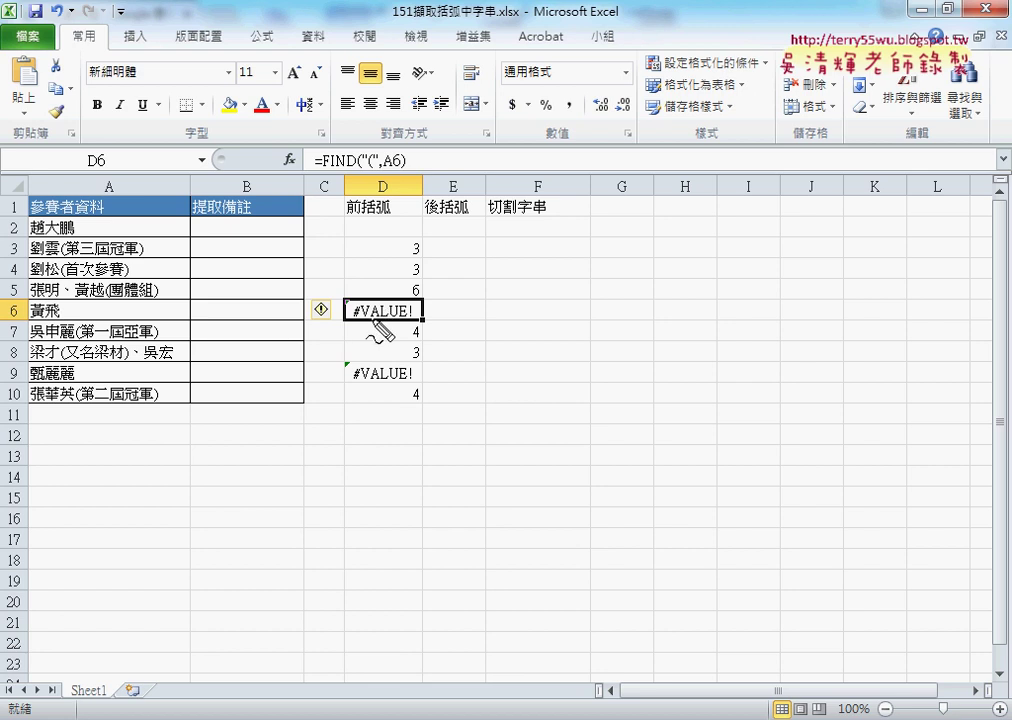
pyautogui.moveTo(343, 320); pyautogui.dragTo(362, 320)
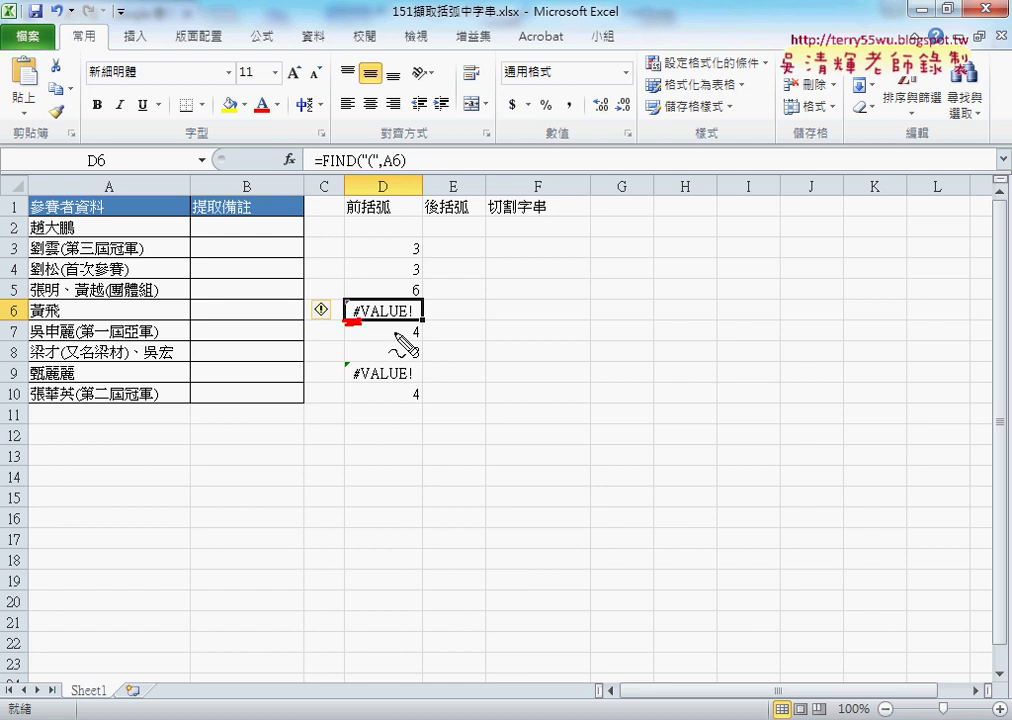
pyautogui.press('Escape')
# Extend D3's formula up into D2 and widen column E.
pyautogui.click(402, 248)
pyautogui.moveTo(420, 248); pyautogui.dragTo(423, 228)
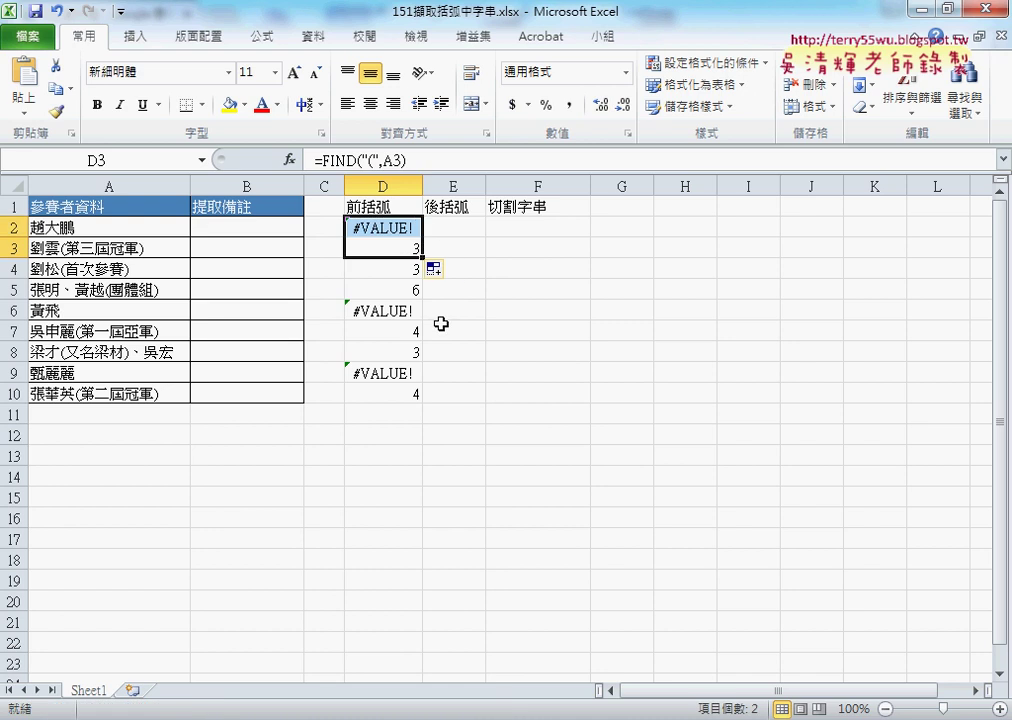
pyautogui.click(398, 244)
pyautogui.click(400, 224)
pyautogui.click(470, 231)
pyautogui.moveTo(486, 186); pyautogui.dragTo(494, 186)
pyautogui.click(466, 204)
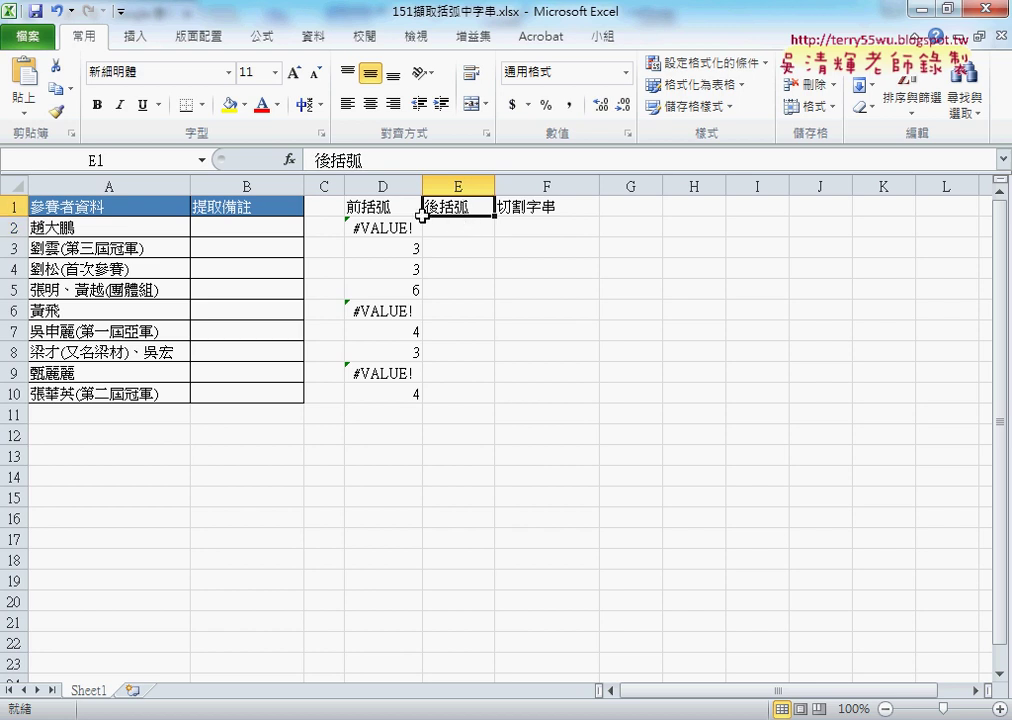
# Copy the =FIND("(",A3) formula text from D3's formula bar.
pyautogui.click(449, 224)
pyautogui.click(454, 248)
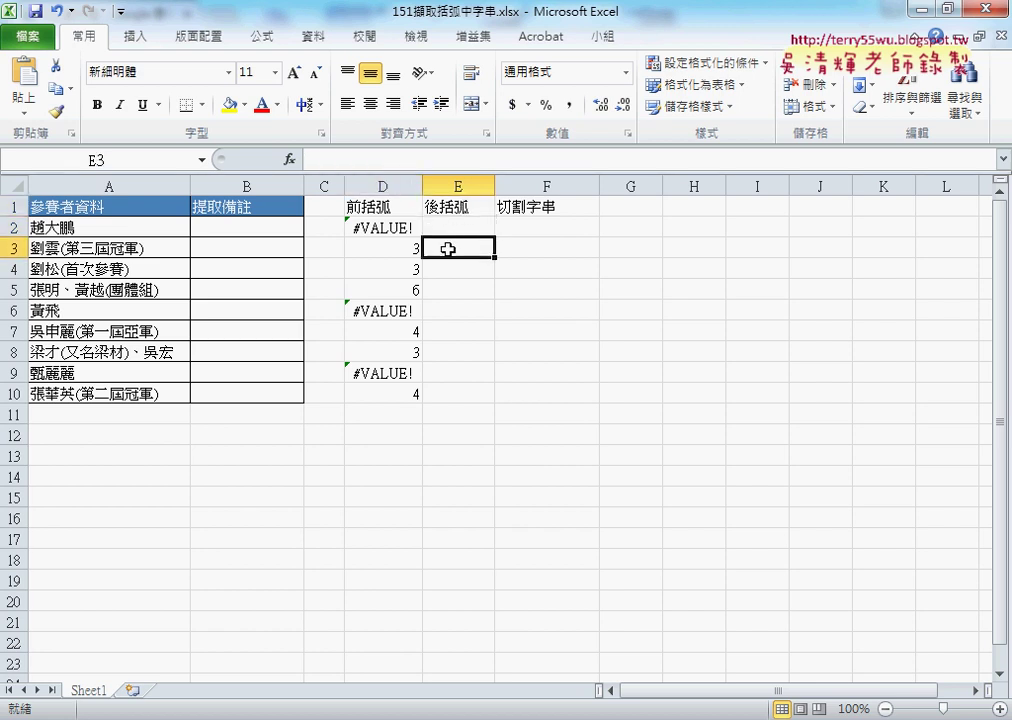
pyautogui.click(387, 251)
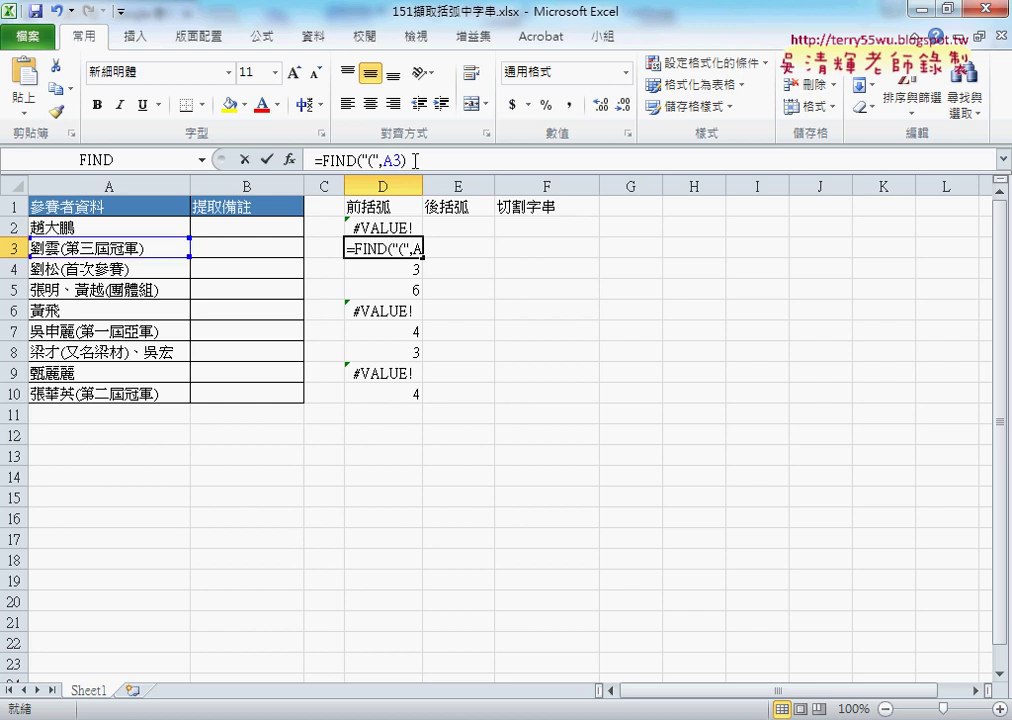
pyautogui.moveTo(450, 160); pyautogui.dragTo(314, 160)
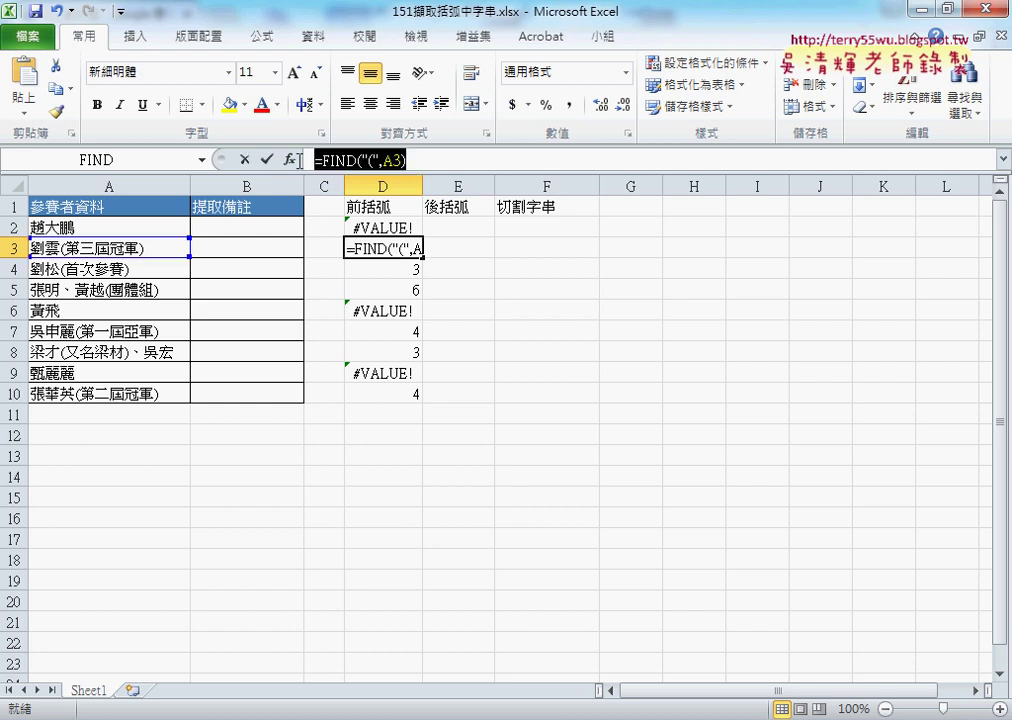
pyautogui.rightClick(349, 163)
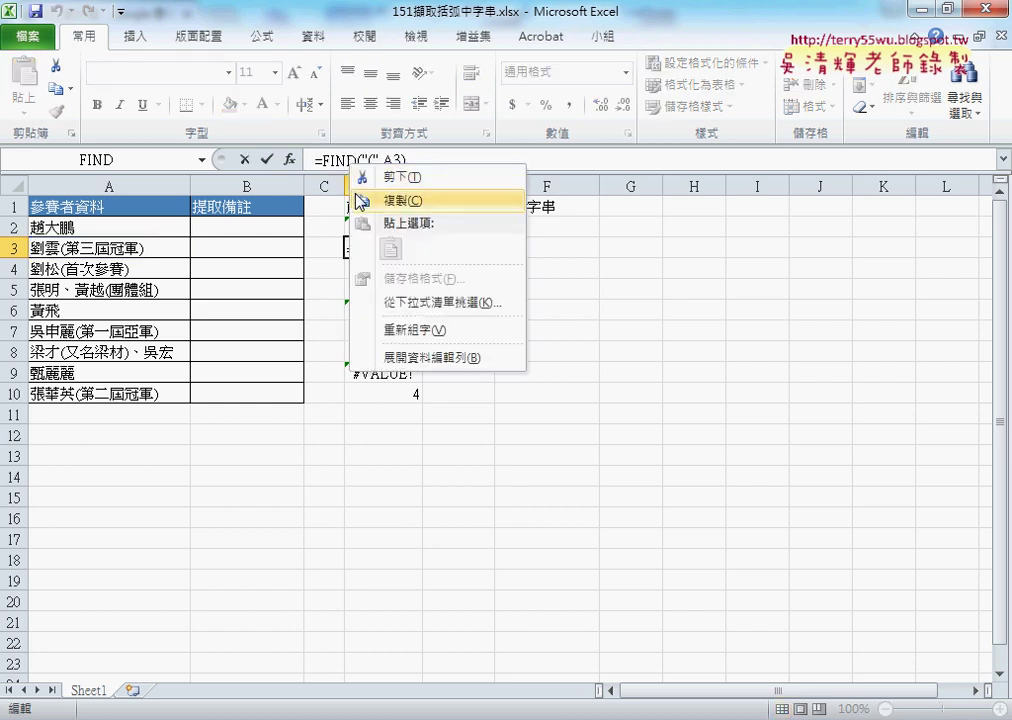
pyautogui.click(392, 200)
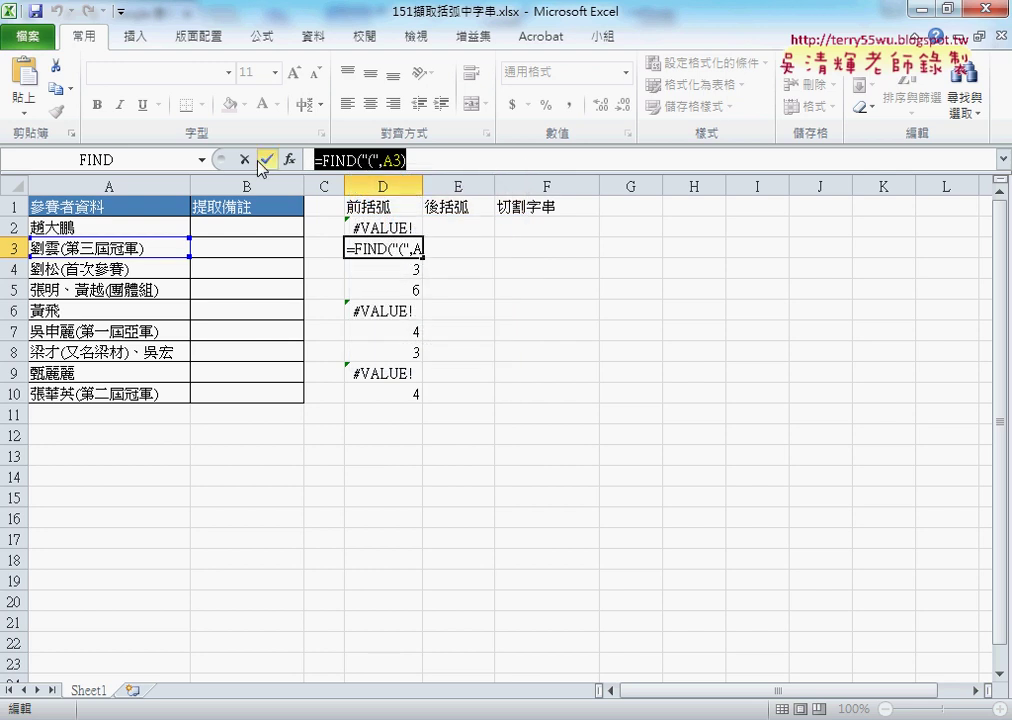
pyautogui.click(244, 160)
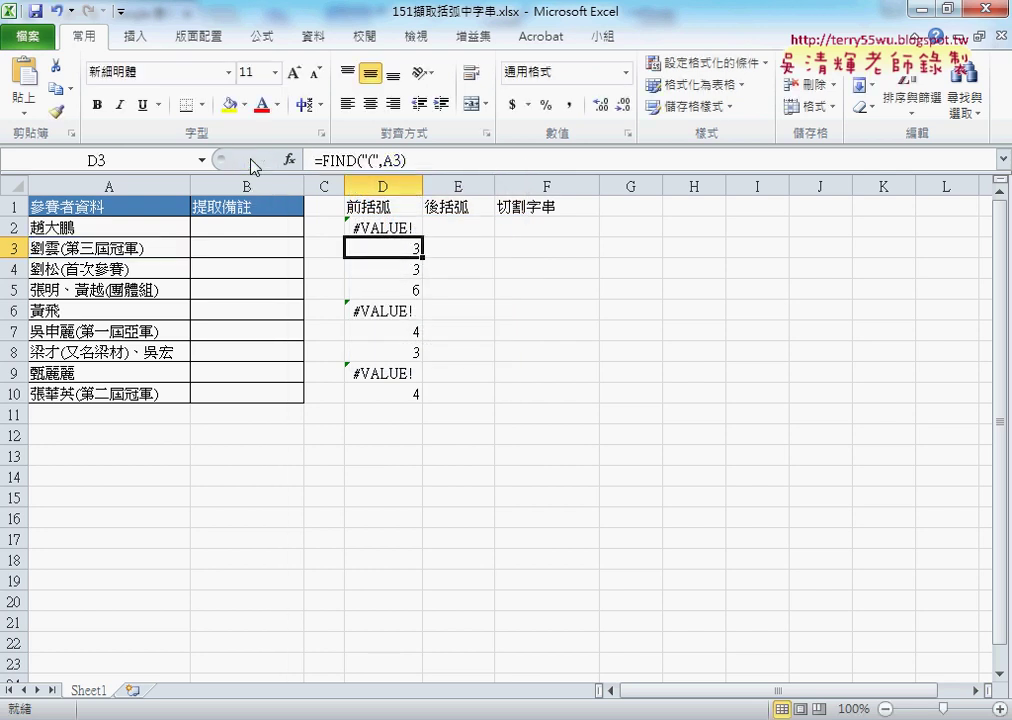
# Paste the formula into E3 and change "(" to ")" so it returns 9.
pyautogui.click(460, 243)
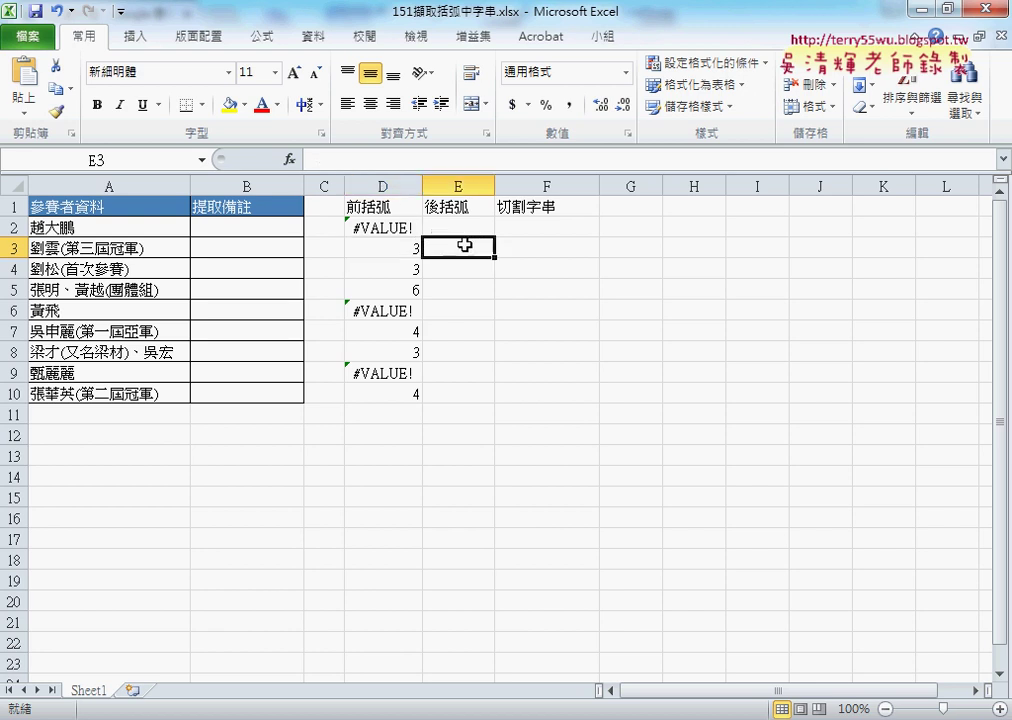
pyautogui.click(349, 161)
pyautogui.rightClick(349, 161)
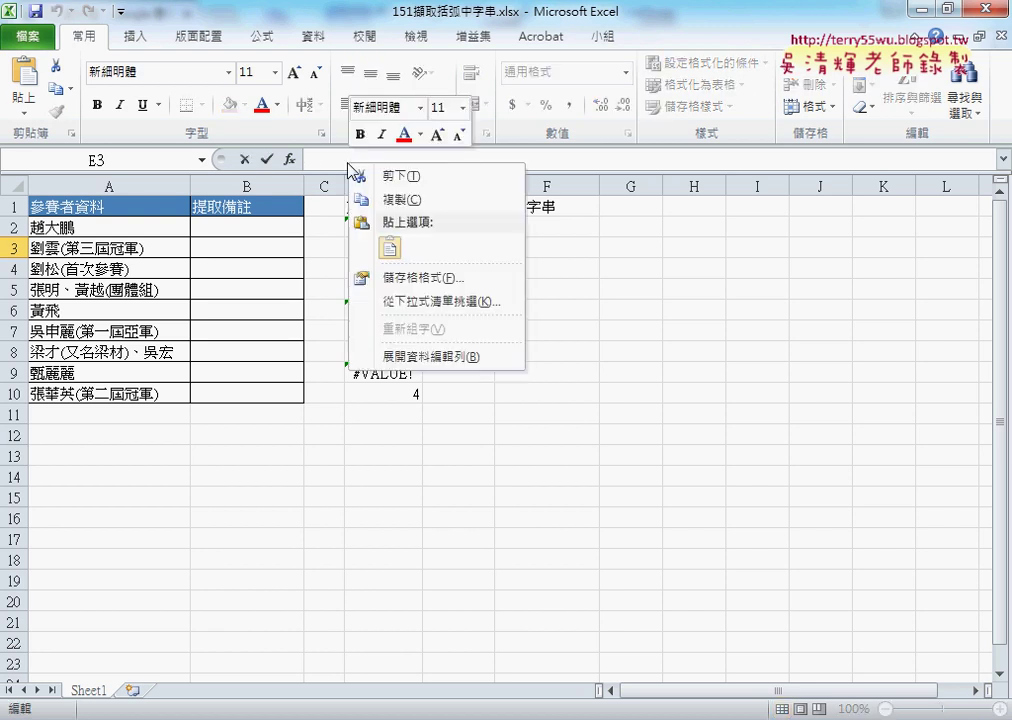
pyautogui.click(384, 242)
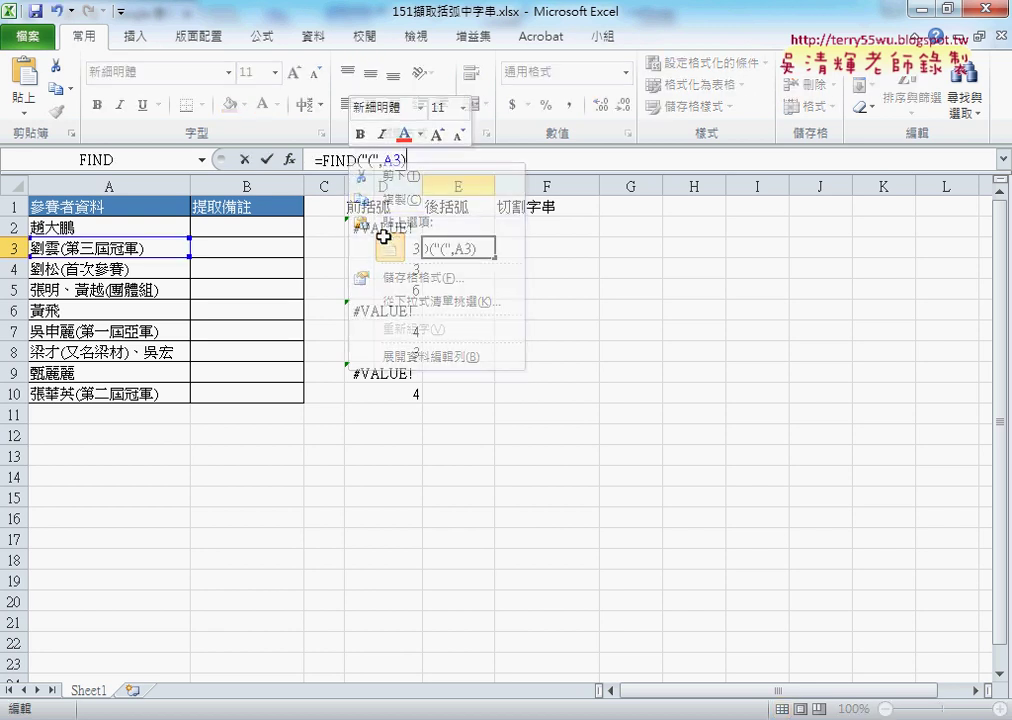
pyautogui.doubleClick(370, 159)
pyautogui.write(')')
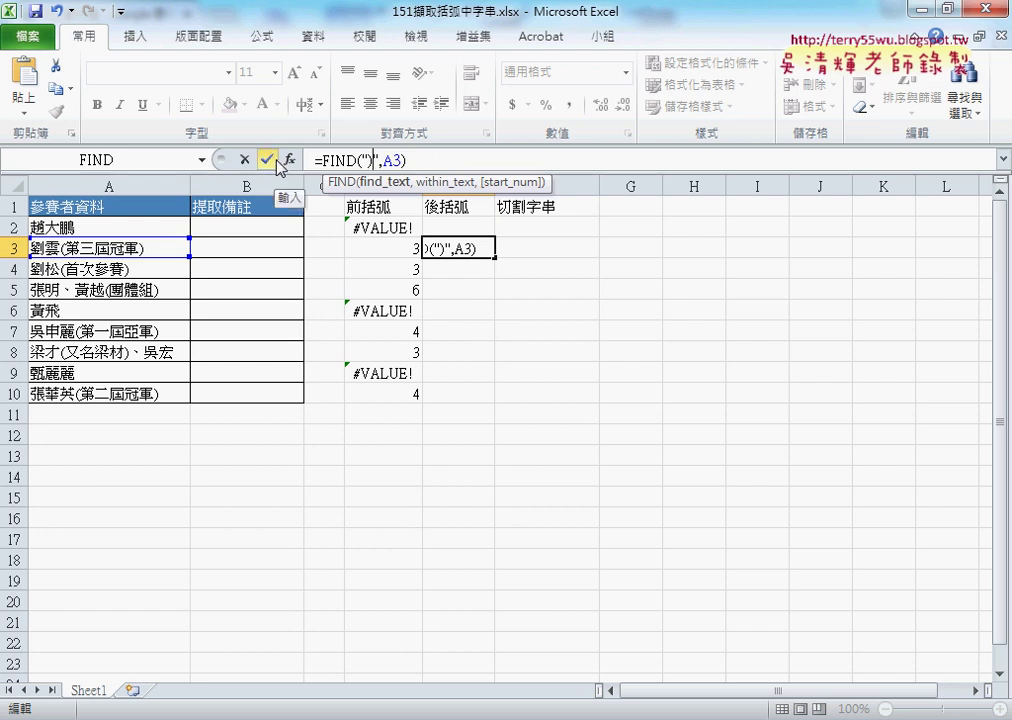
pyautogui.click(267, 159)
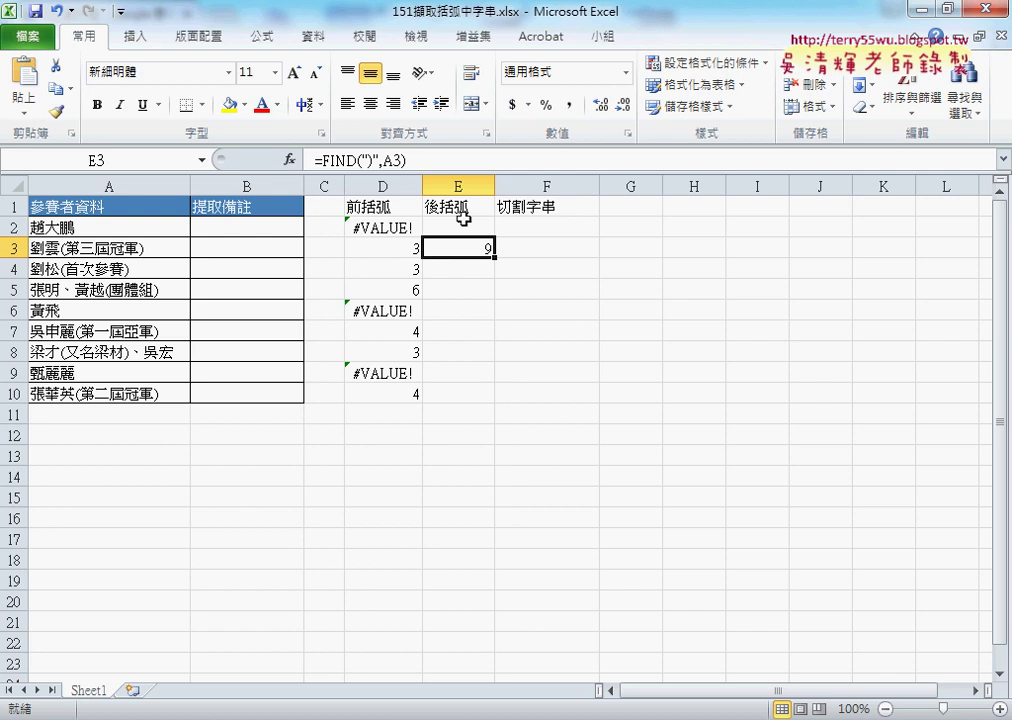
# Fill E3's closing-bracket formula over E2:E10, compare it with D3, then select F3.
pyautogui.moveTo(493, 257)
pyautogui.mouseDown()
pyautogui.moveTo(494, 222)
pyautogui.moveTo(511, 402)
pyautogui.mouseUp()
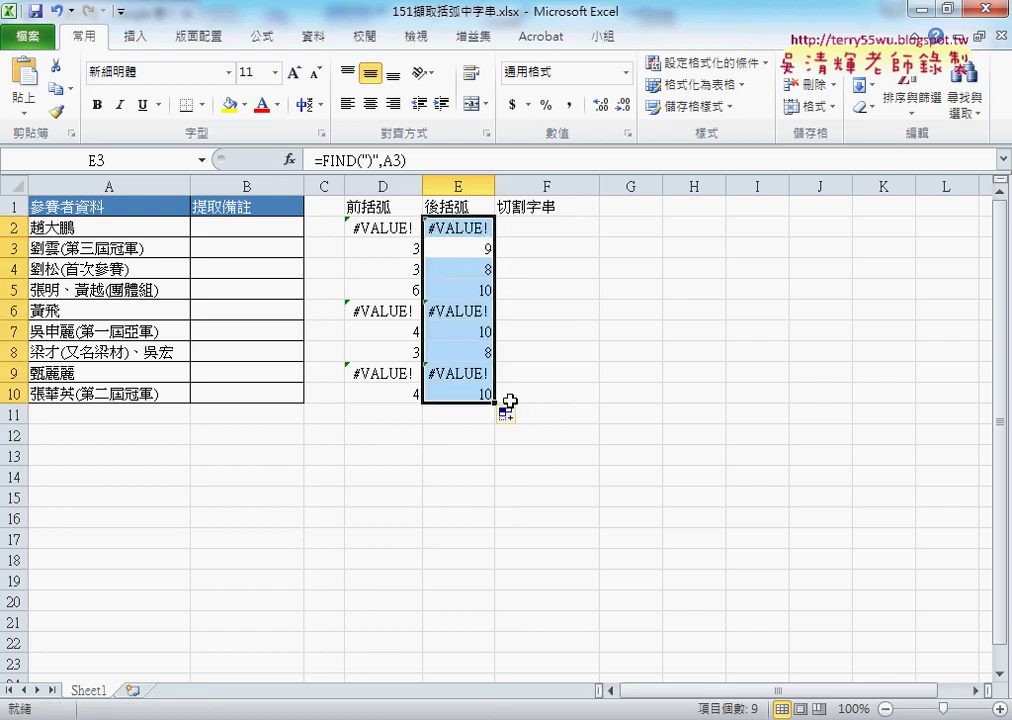
pyautogui.click(399, 249)
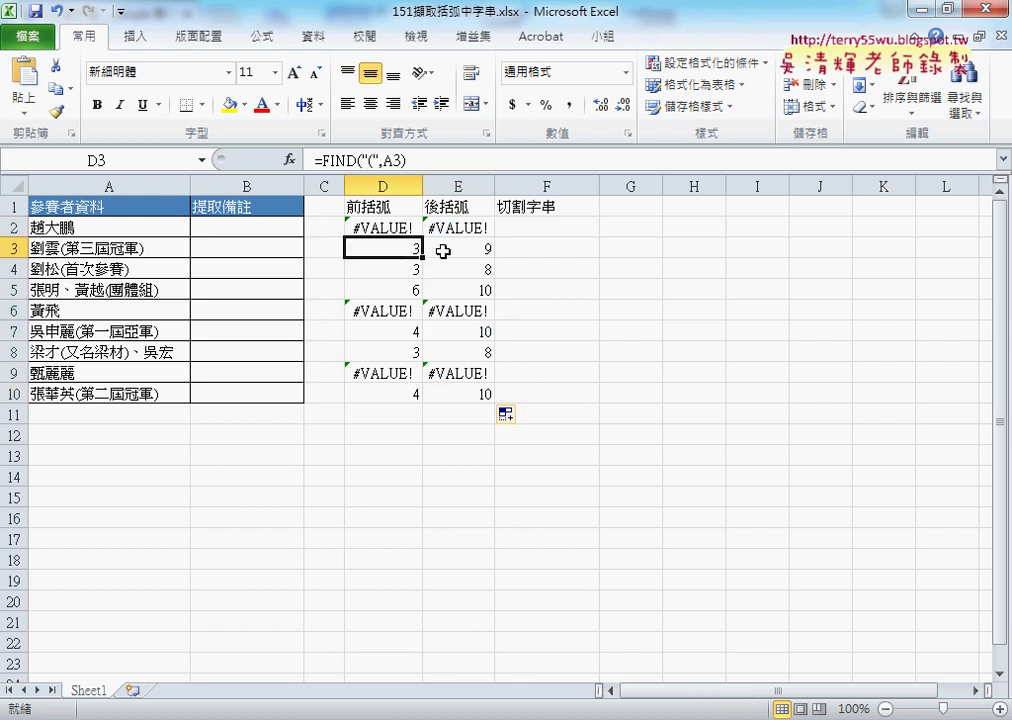
pyautogui.click(461, 251)
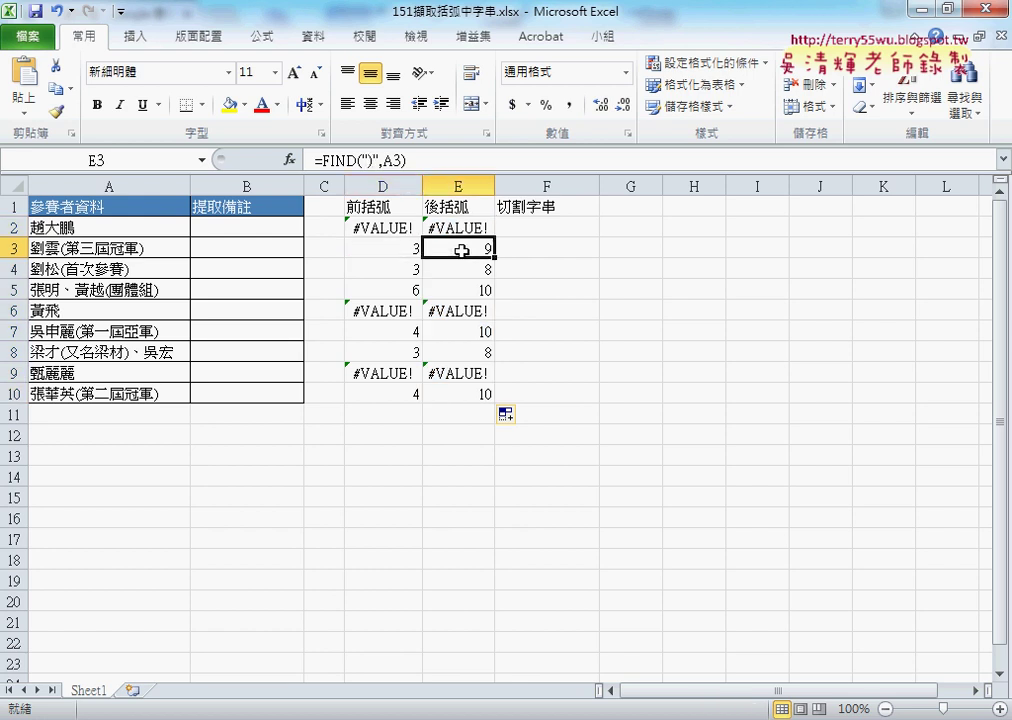
pyautogui.click(533, 251)
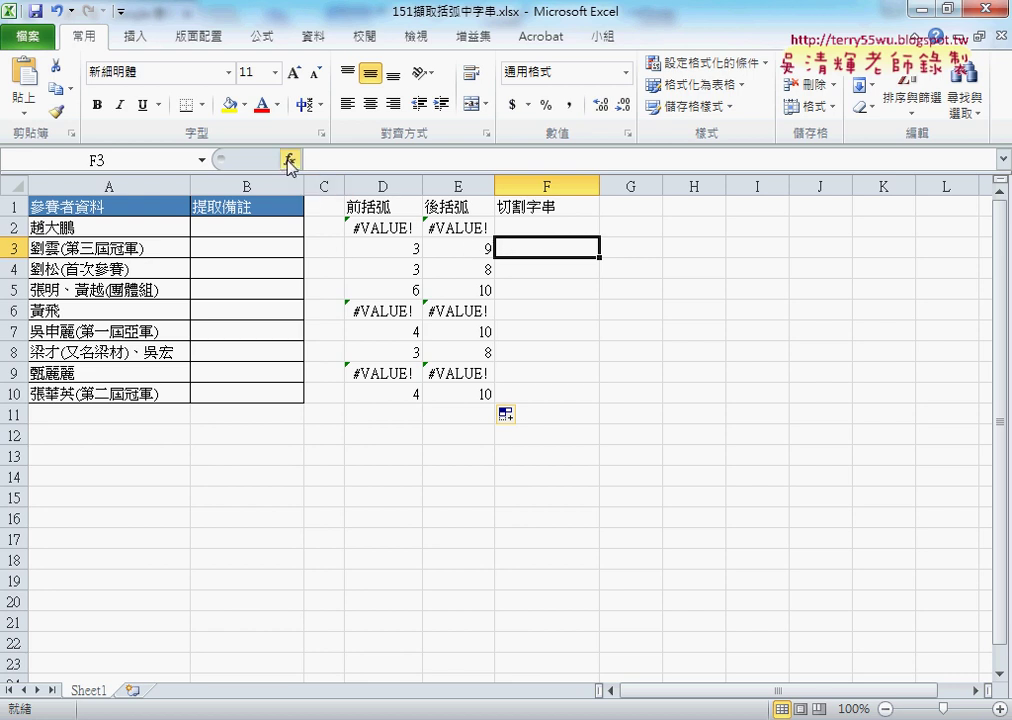
# Insert MID into F3, moving its empty Function Arguments dialog off the table.
pyautogui.click(289, 160)
pyautogui.moveTo(445, 282); pyautogui.dragTo(282, 251)
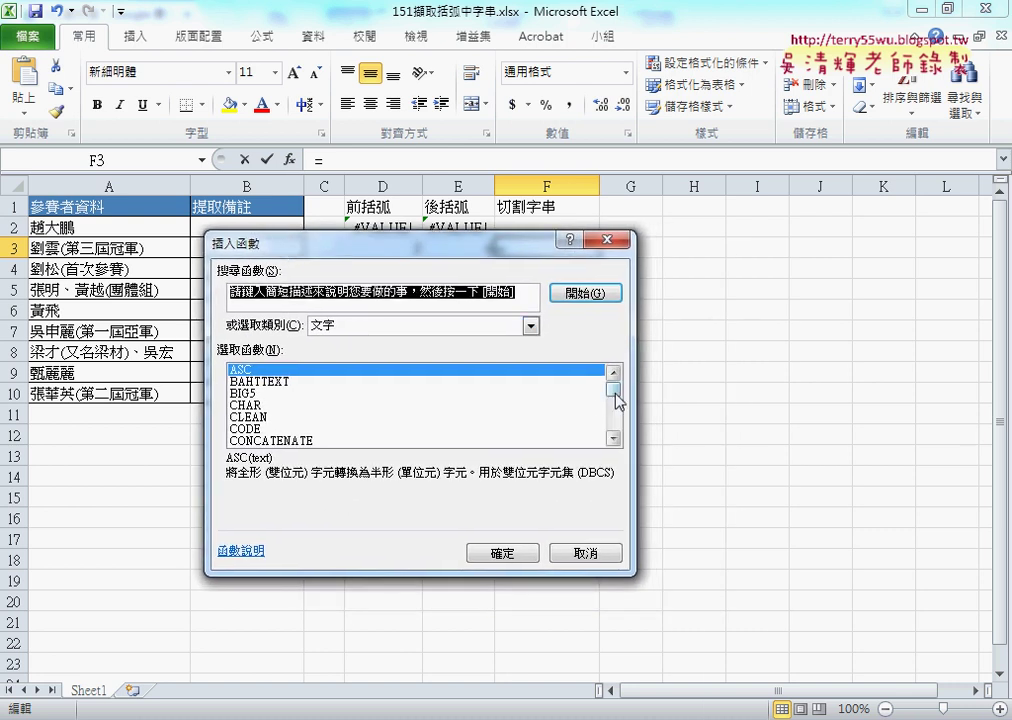
pyautogui.moveTo(617, 396); pyautogui.dragTo(614, 414)
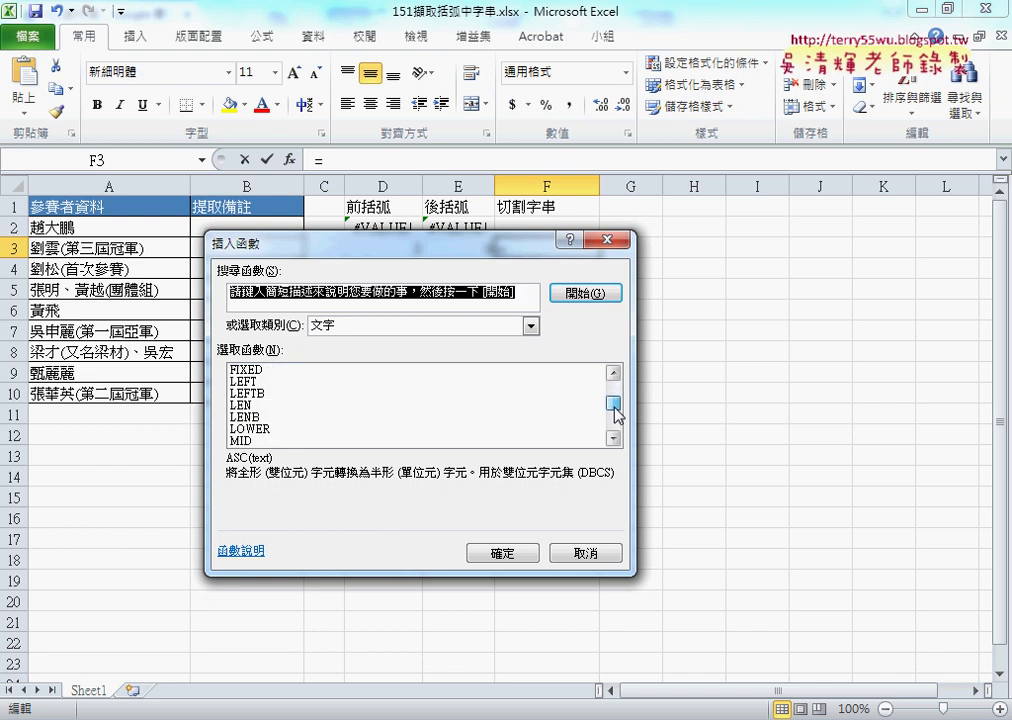
pyautogui.click(241, 382)
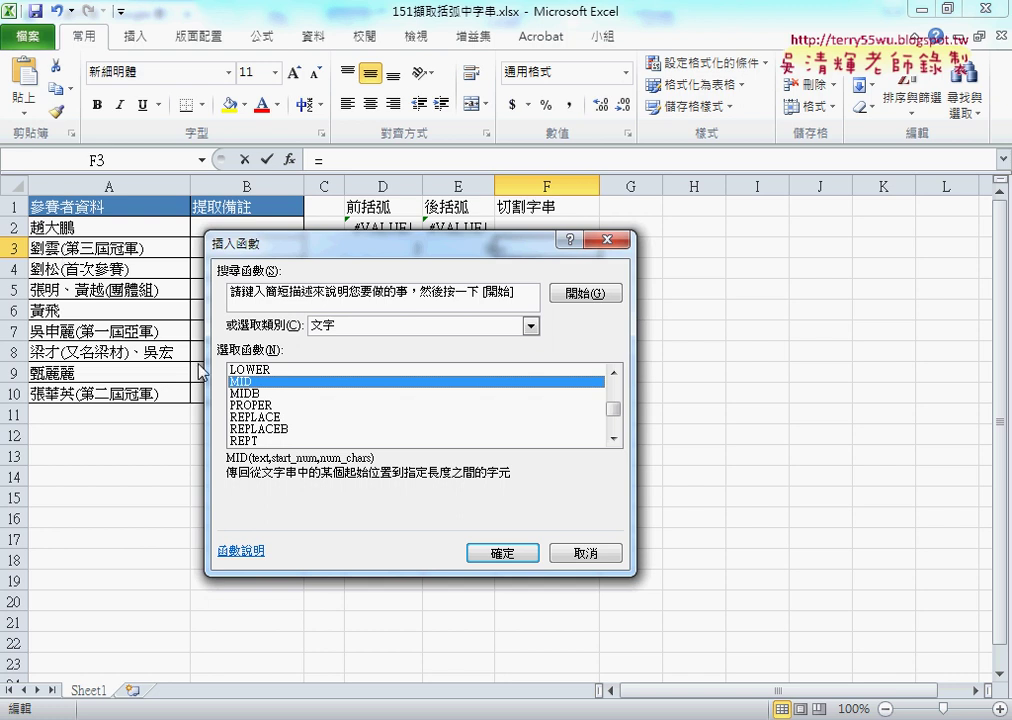
pyautogui.click(492, 553)
pyautogui.moveTo(376, 280); pyautogui.dragTo(374, 376)
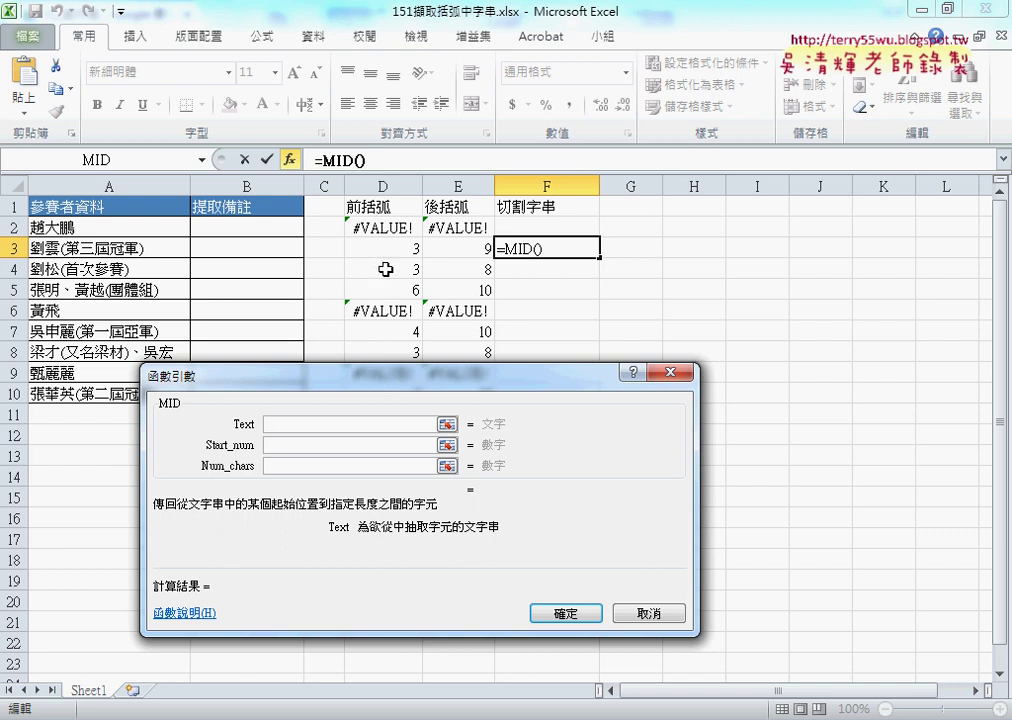
# Set MID's Text to A3 and Start_num to D3+1, previewing 4.
pyautogui.click(180, 249)
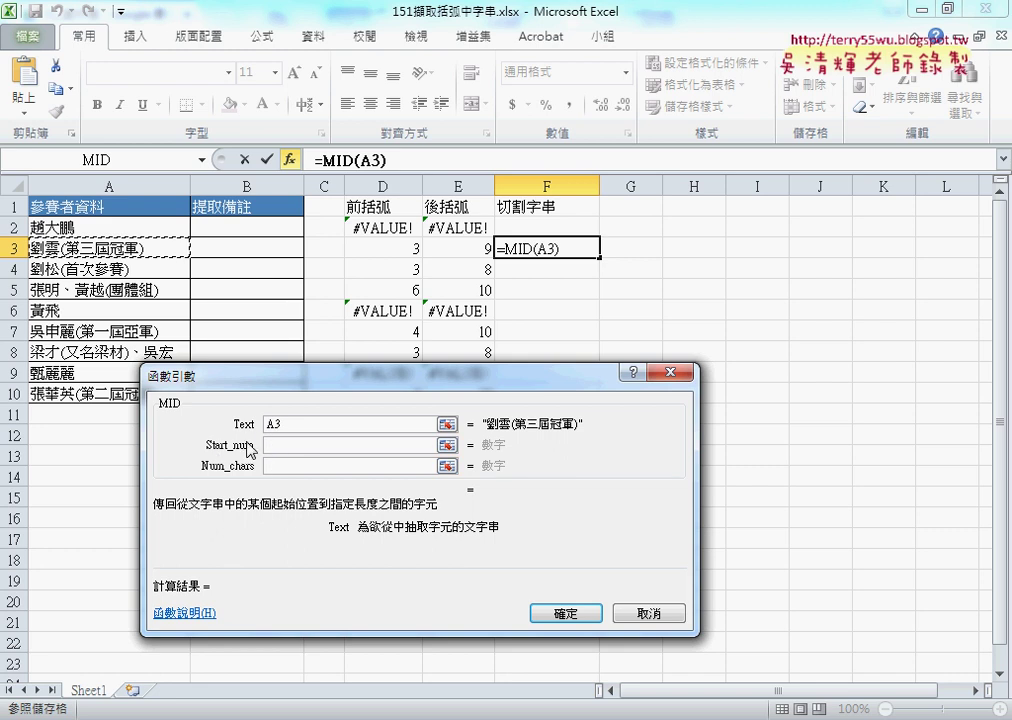
pyautogui.click(283, 442)
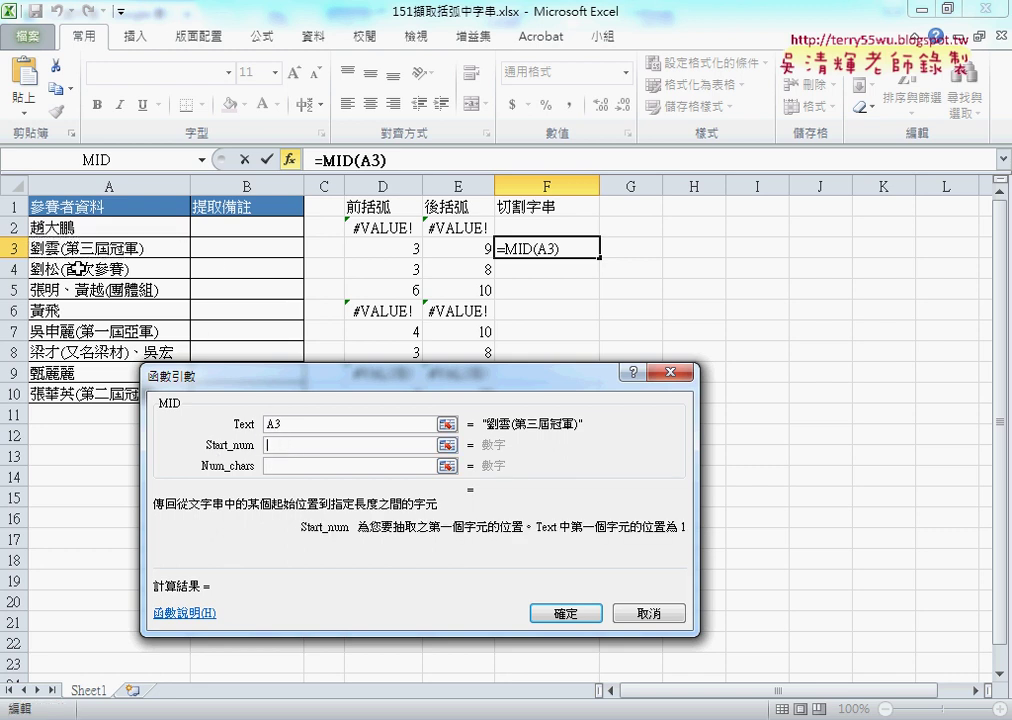
pyautogui.click(365, 252)
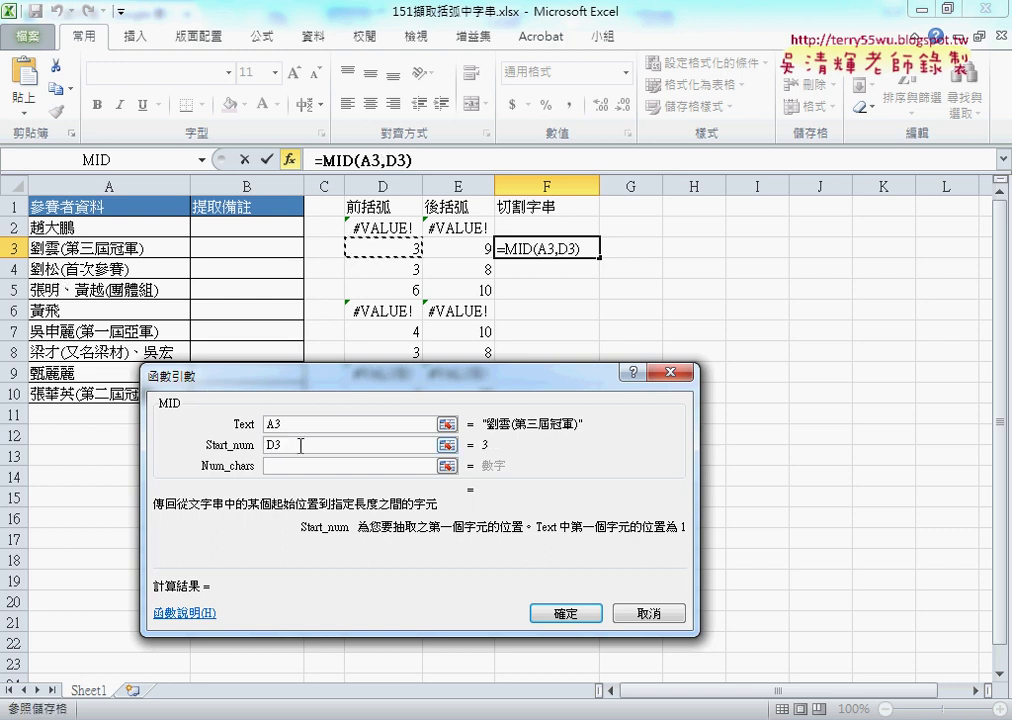
pyautogui.write('+1')
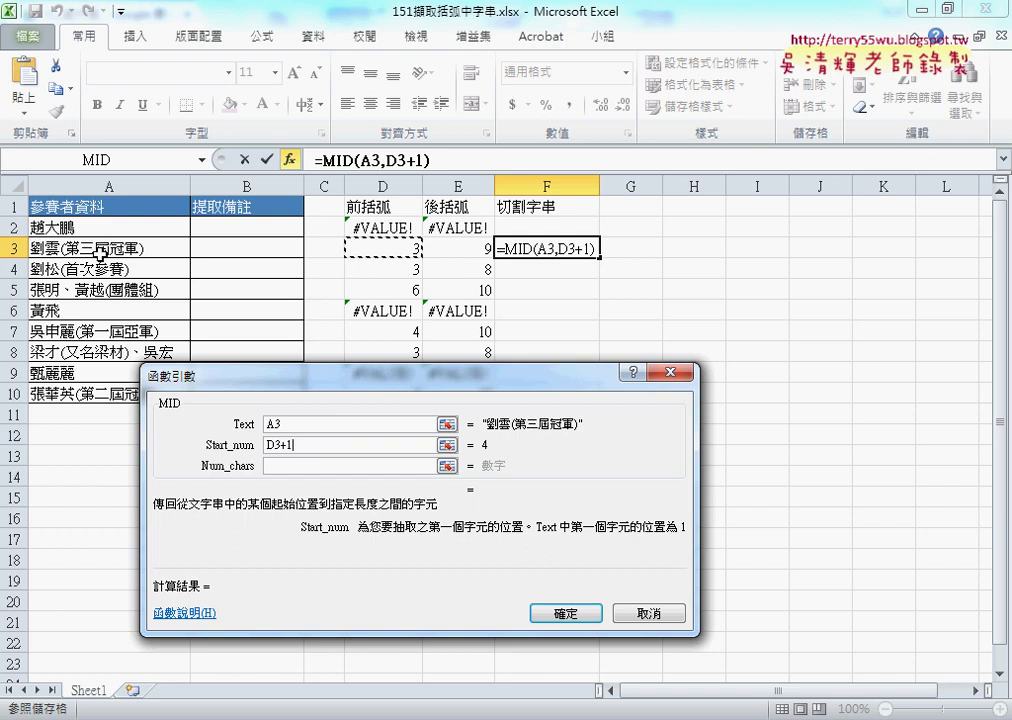
pyautogui.click(284, 463)
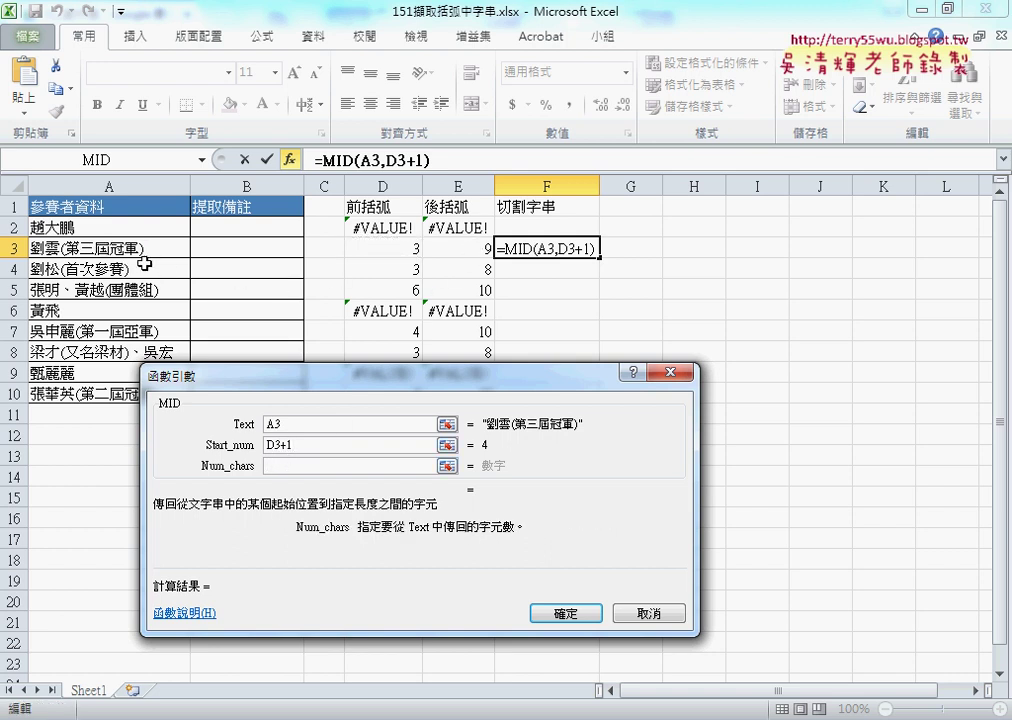
# Enter E3-D3-1 as MID's Num_chars.
pyautogui.click(473, 242)
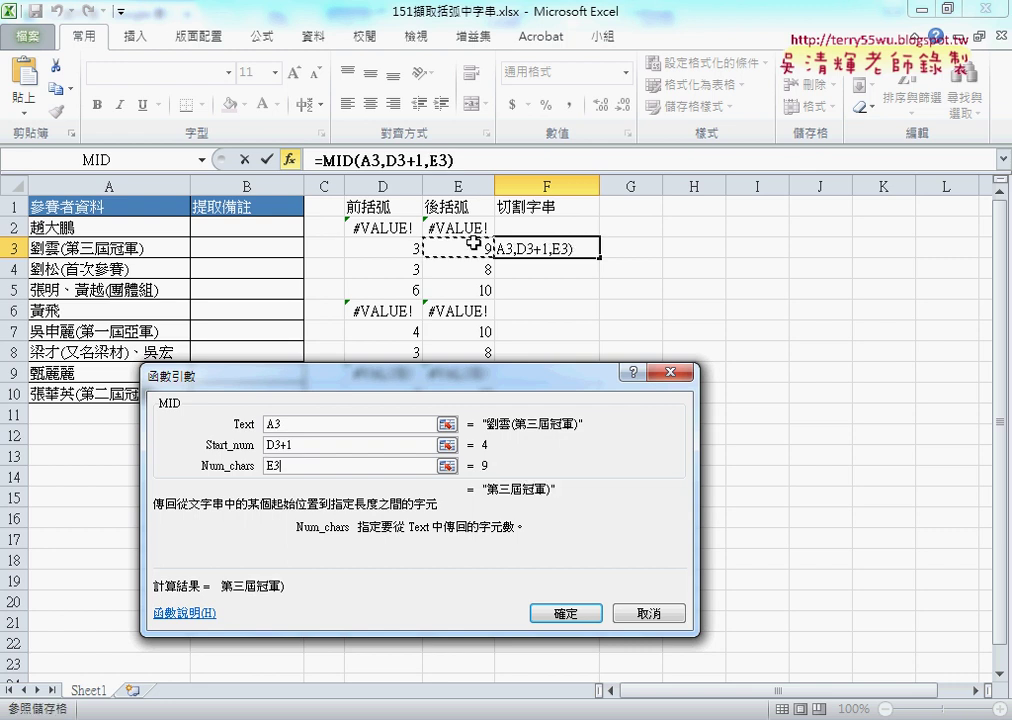
pyautogui.write('-')
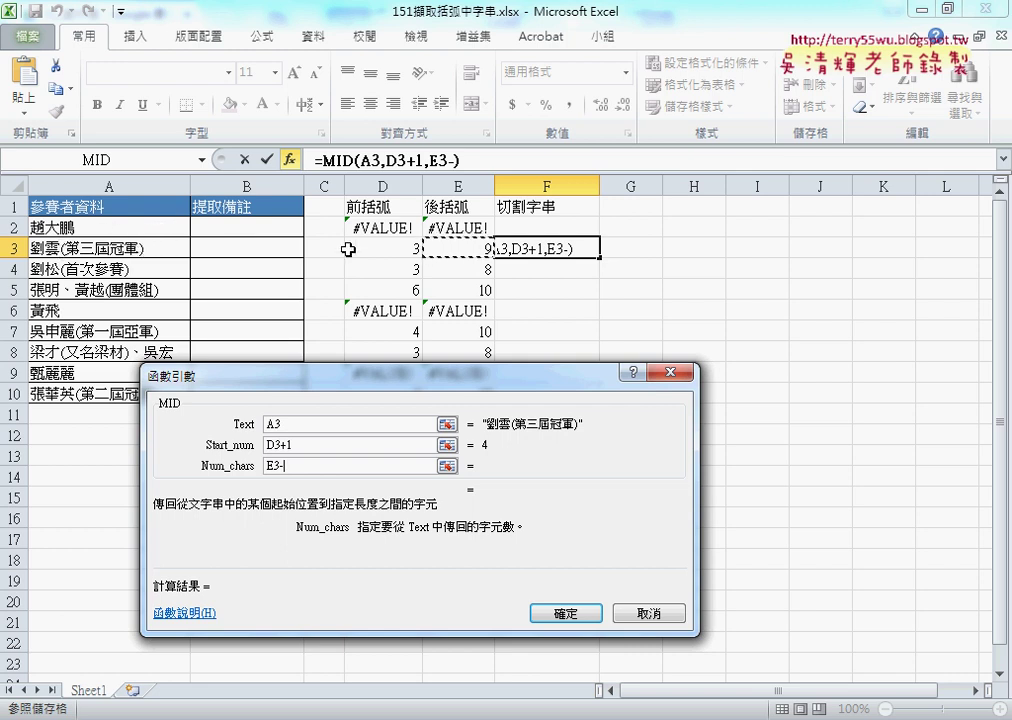
pyautogui.click(382, 248)
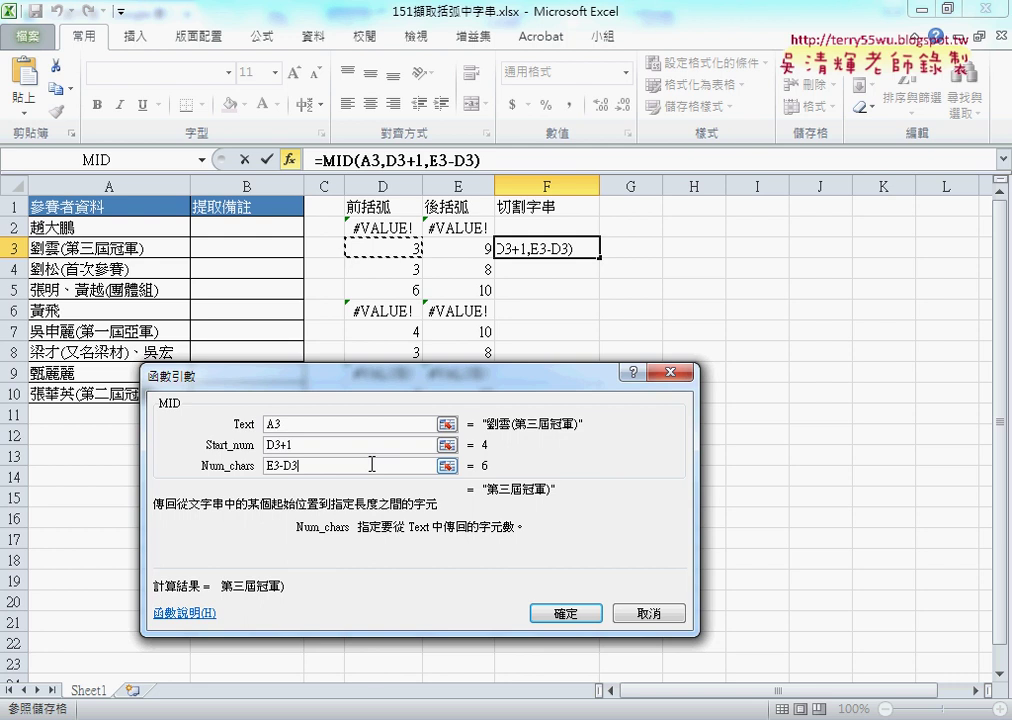
pyautogui.write('-')
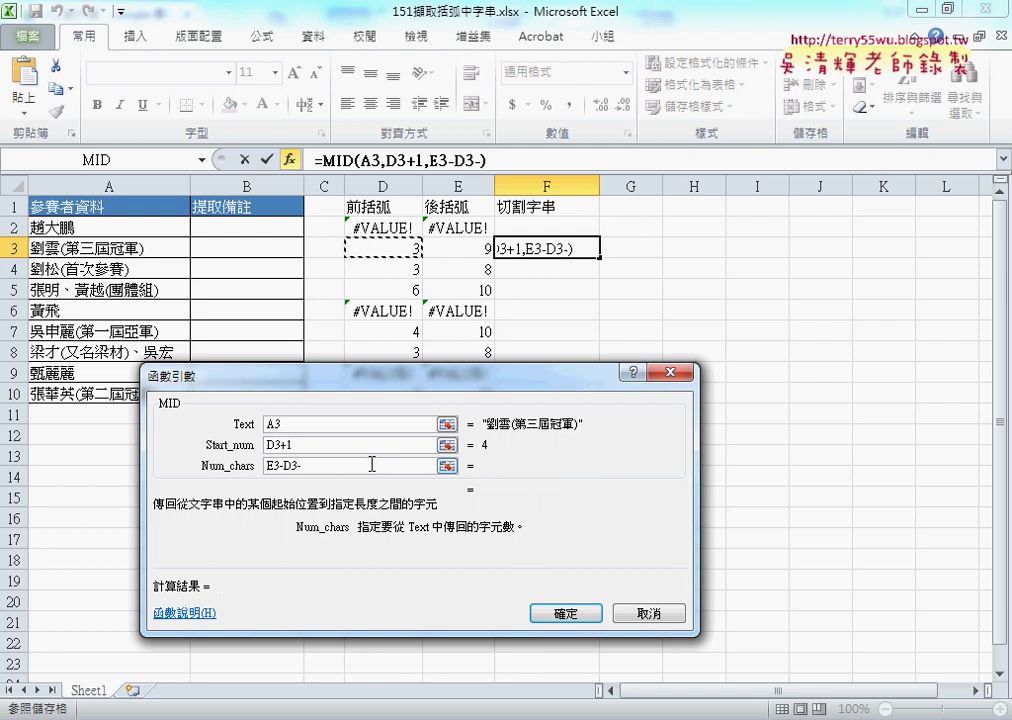
pyautogui.write('1')
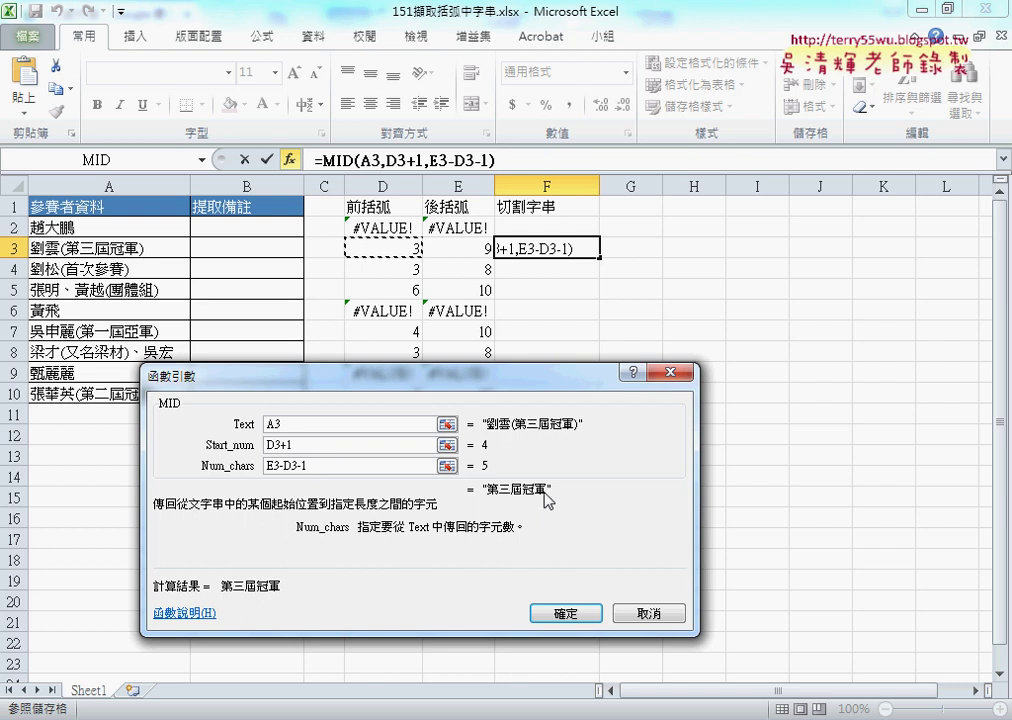
pyautogui.click(580, 615)
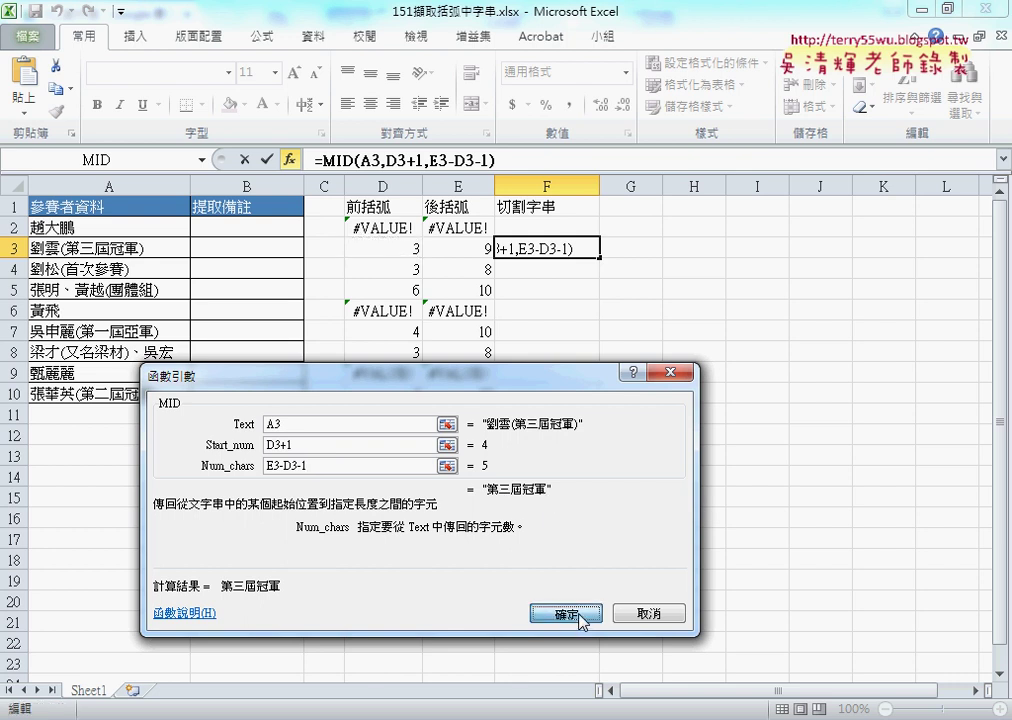
# Review the arguments and confirm =MID(A3,D3+1,E3-D3-1), showing 第三屆冠軍 in F3.
pyautogui.click(274, 448)
pyautogui.click(303, 426)
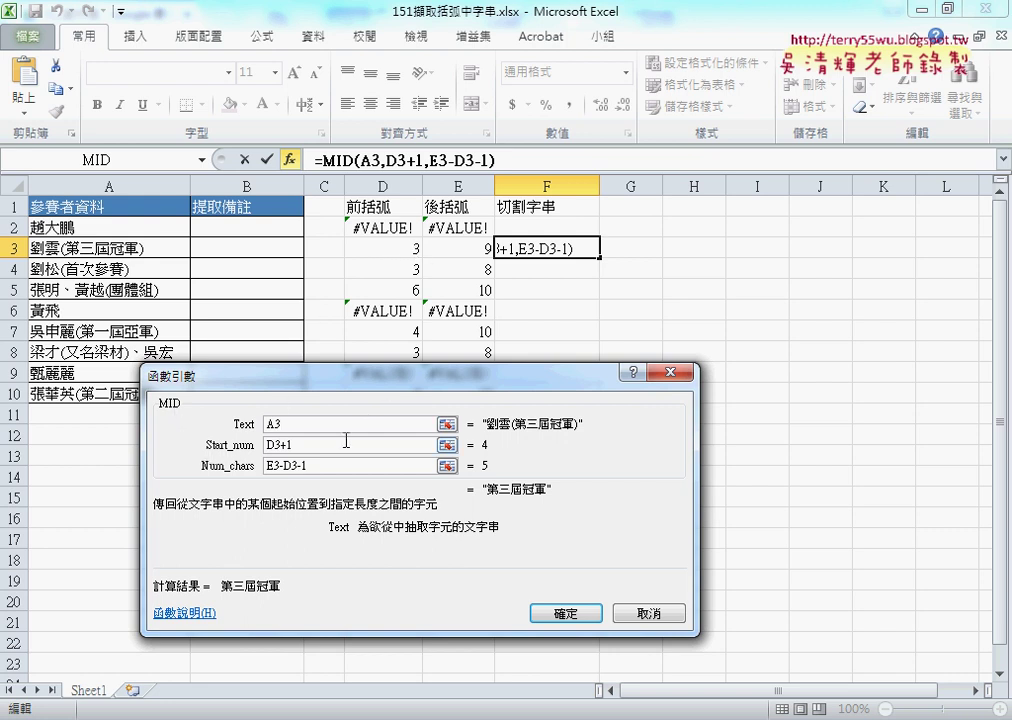
pyautogui.click(322, 468)
pyautogui.moveTo(322, 468); pyautogui.dragTo(210, 468)
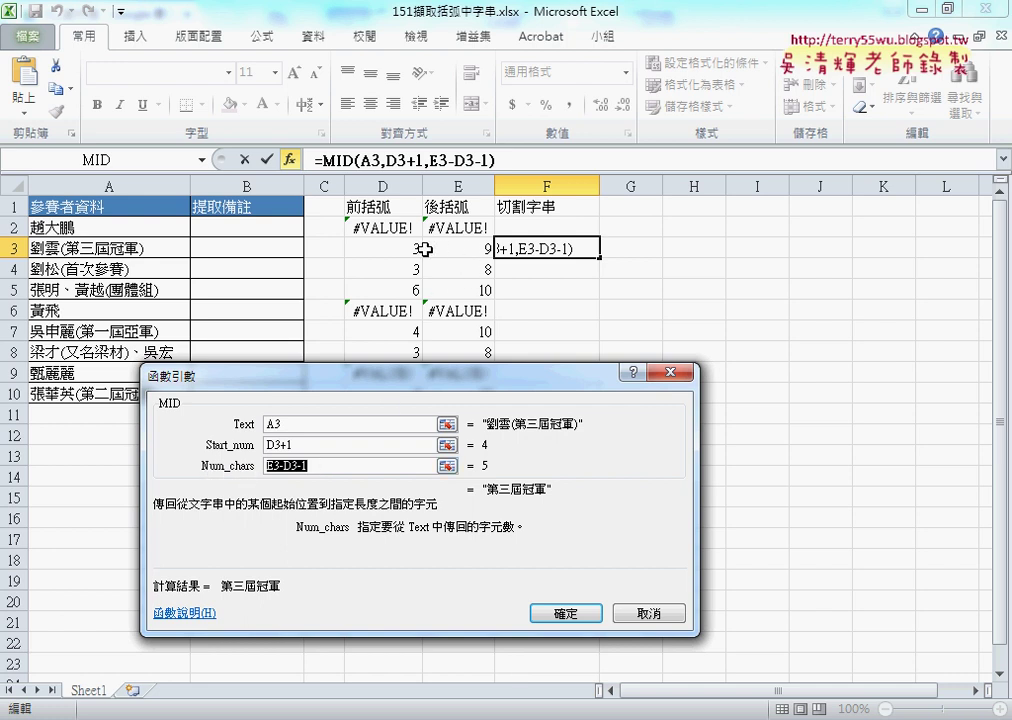
pyautogui.click(312, 466)
pyautogui.doubleClick(308, 466)
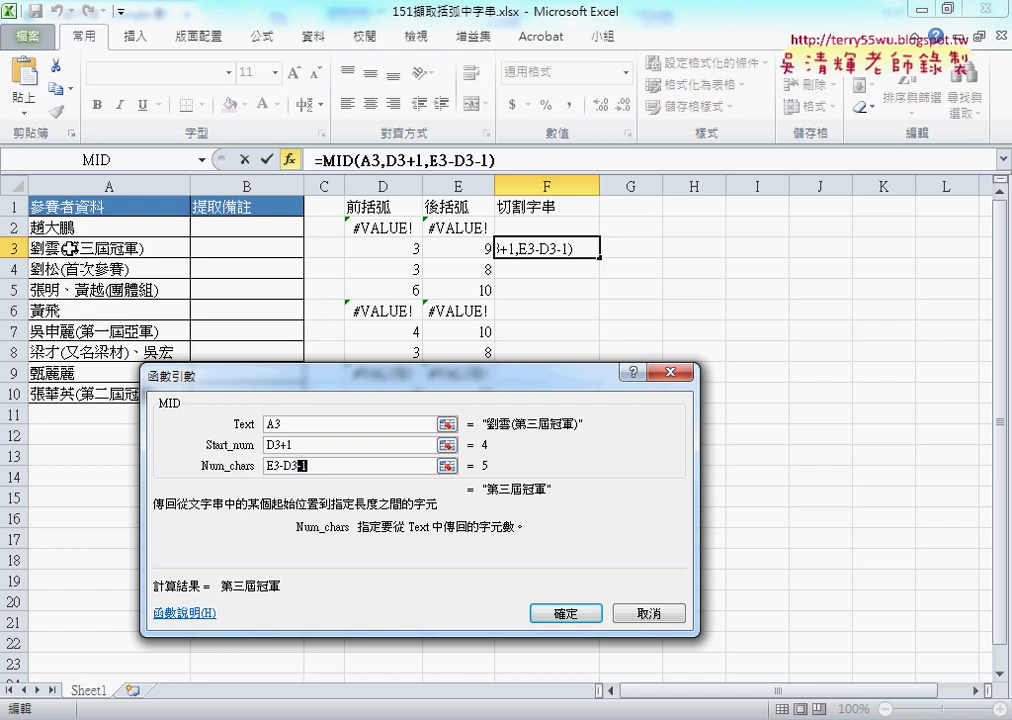
pyautogui.press('End')
pyautogui.click(566, 613)
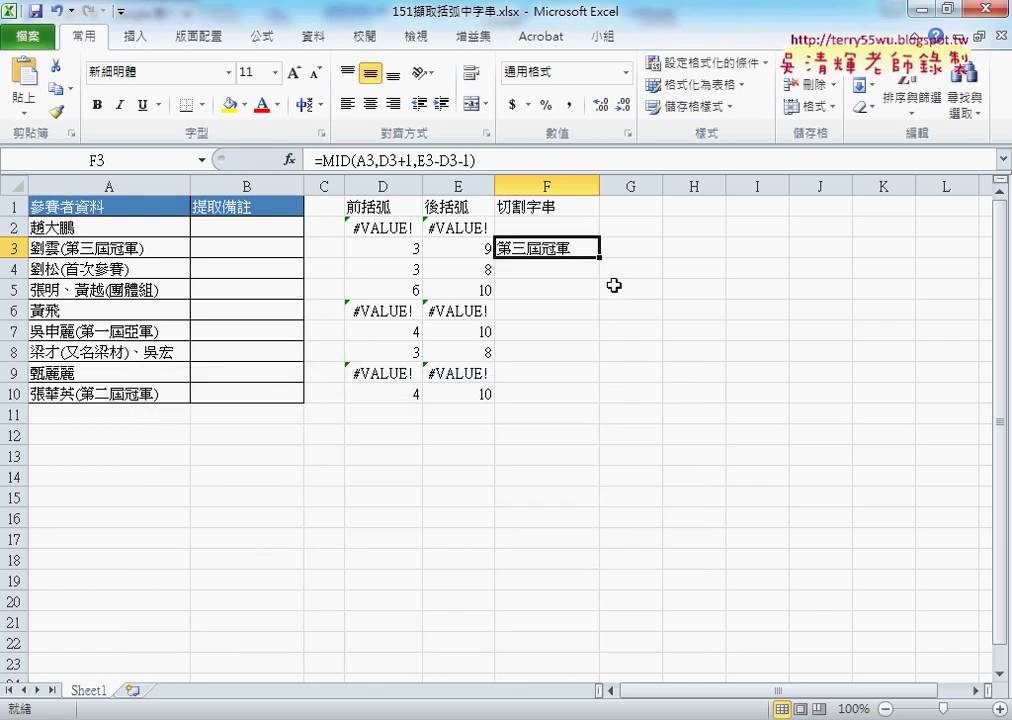
# Fill F3's MID formula down to F10 and up into F2.
pyautogui.moveTo(597, 256); pyautogui.dragTo(591, 398)
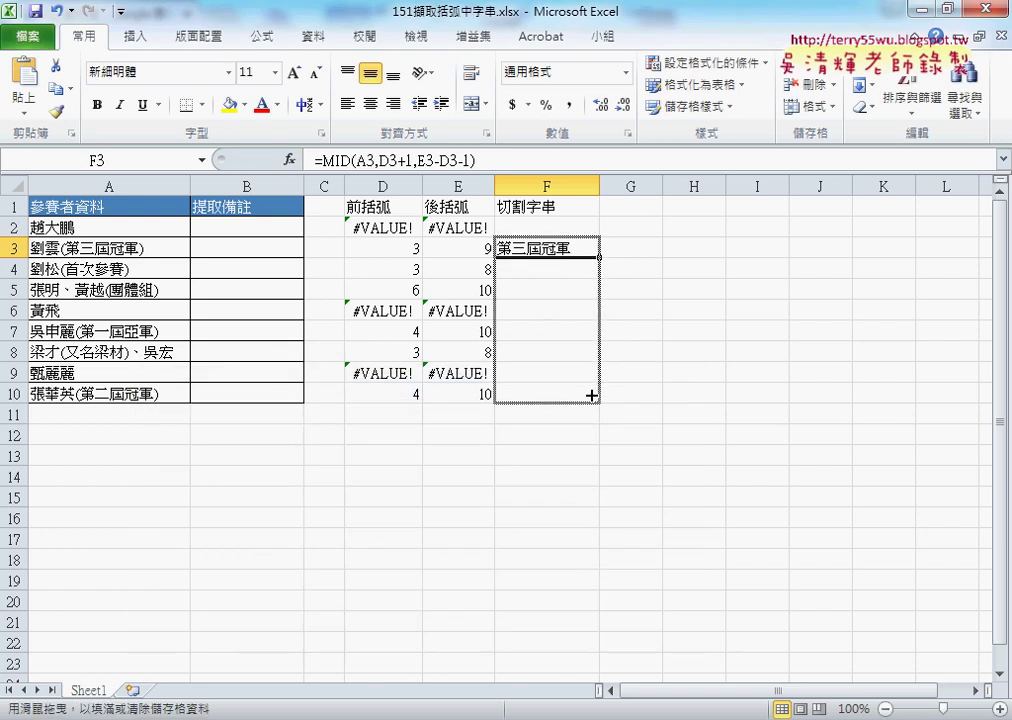
pyautogui.click(576, 250)
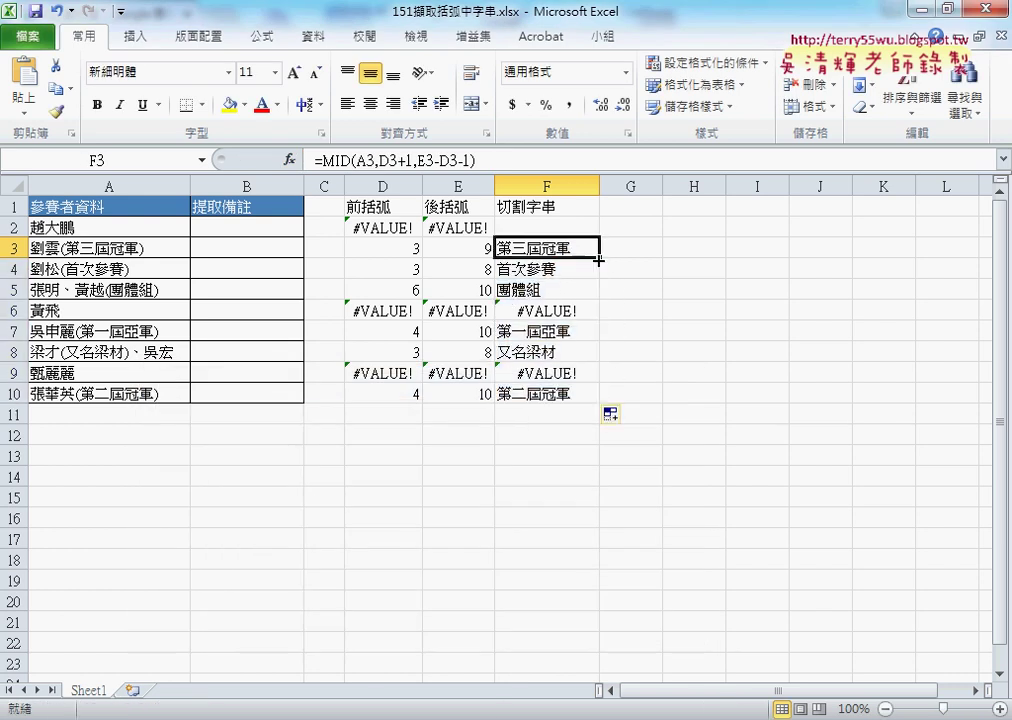
pyautogui.moveTo(592, 258); pyautogui.dragTo(599, 218)
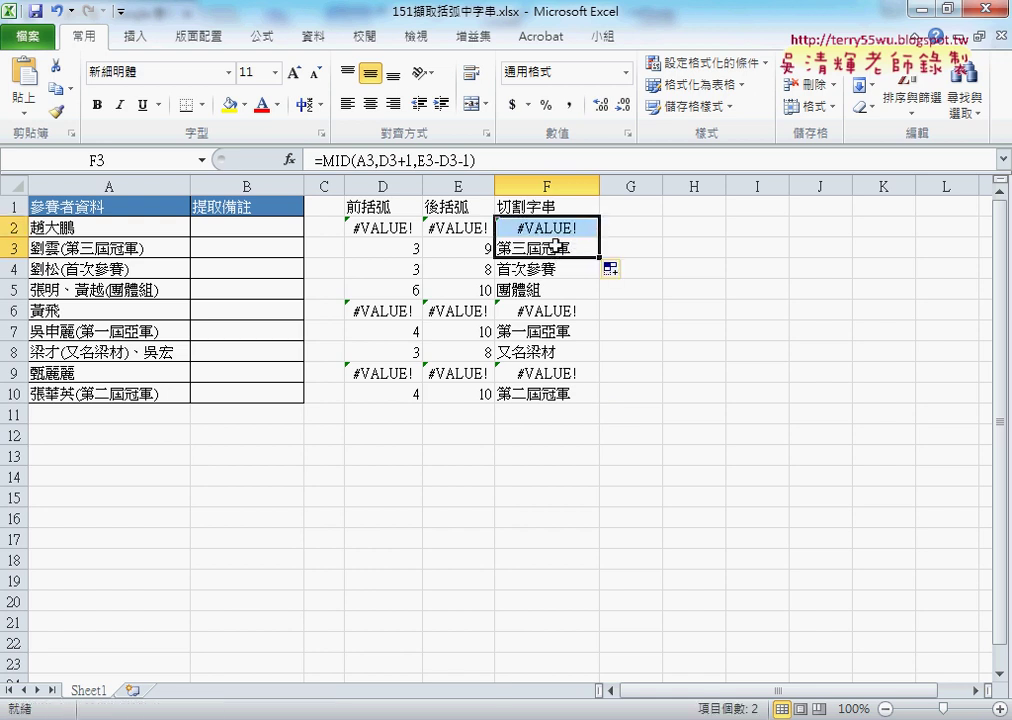
pyautogui.moveTo(556, 249); pyautogui.dragTo(546, 393)
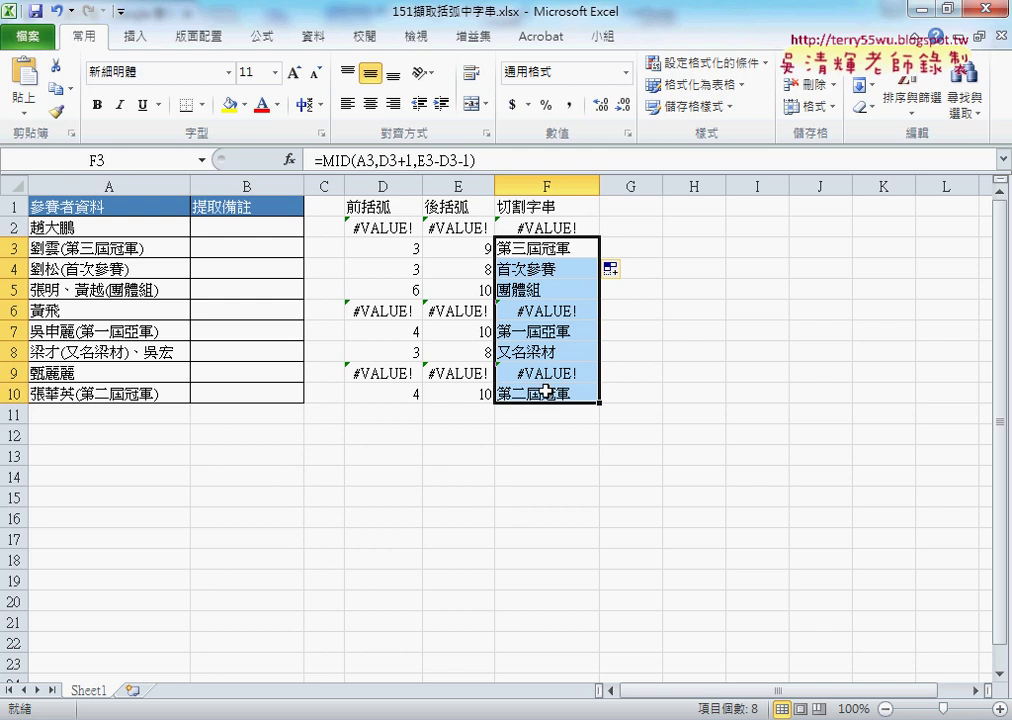
# Check each formula in F2:F10, relating F2's #VALUE! to A2's bracketless name.
pyautogui.click(541, 226)
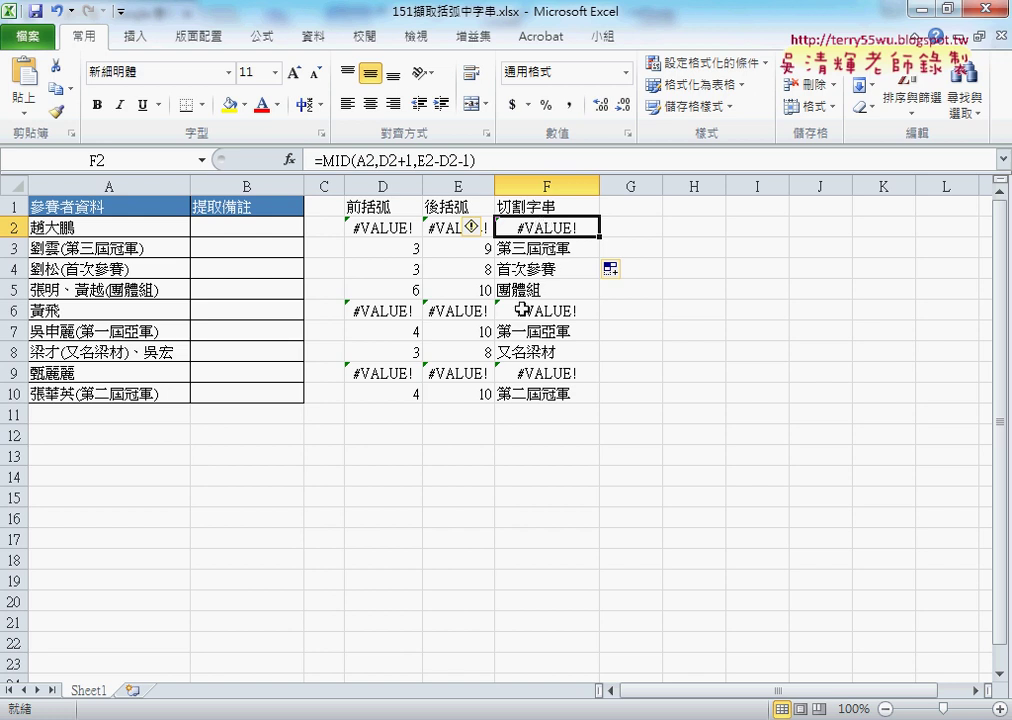
pyautogui.click(530, 250)
pyautogui.click(525, 268)
pyautogui.click(525, 290)
pyautogui.click(522, 333)
pyautogui.click(522, 350)
pyautogui.click(530, 394)
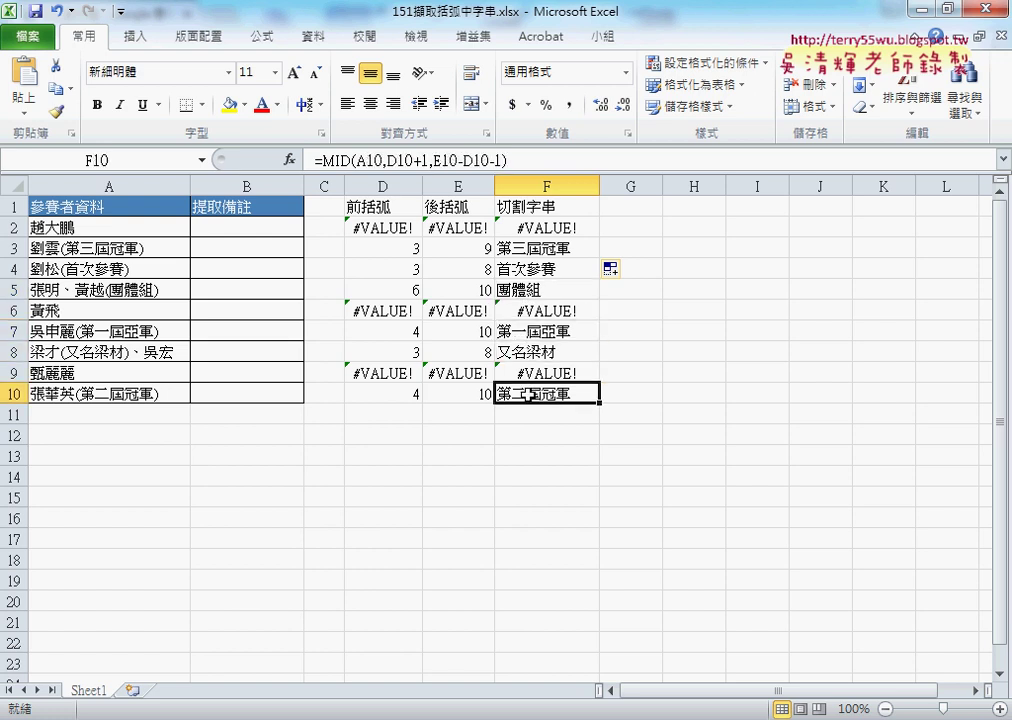
pyautogui.click(553, 228)
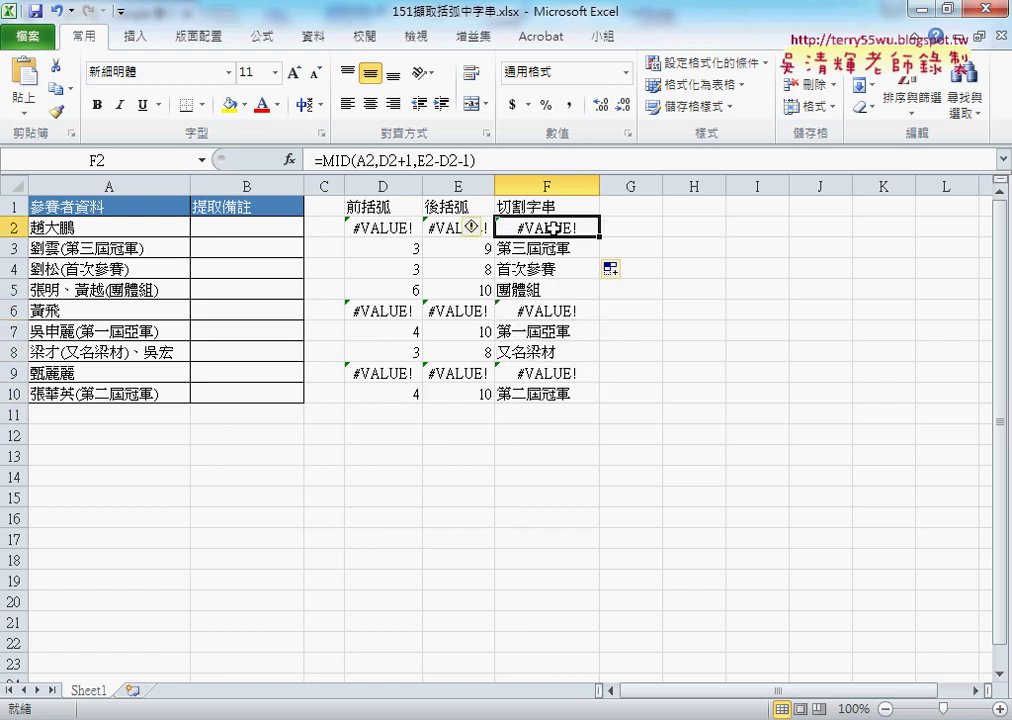
pyautogui.click(102, 232)
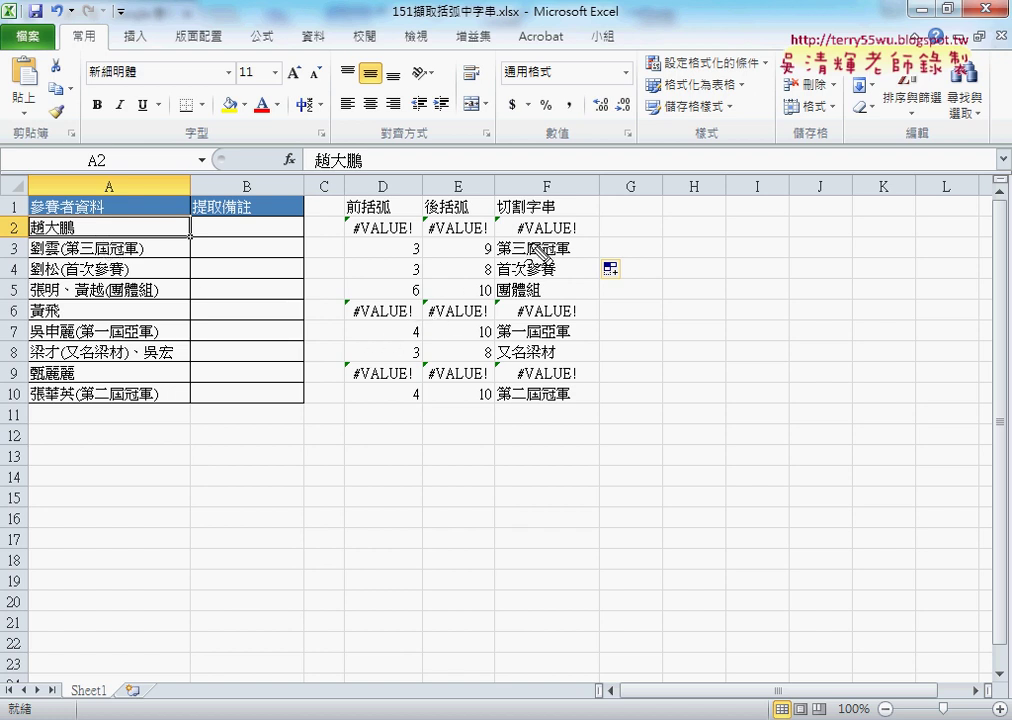
pyautogui.moveTo(567, 245)
pyautogui.mouseDown()
pyautogui.moveTo(550, 246)
pyautogui.moveTo(578, 224)
pyautogui.mouseUp()
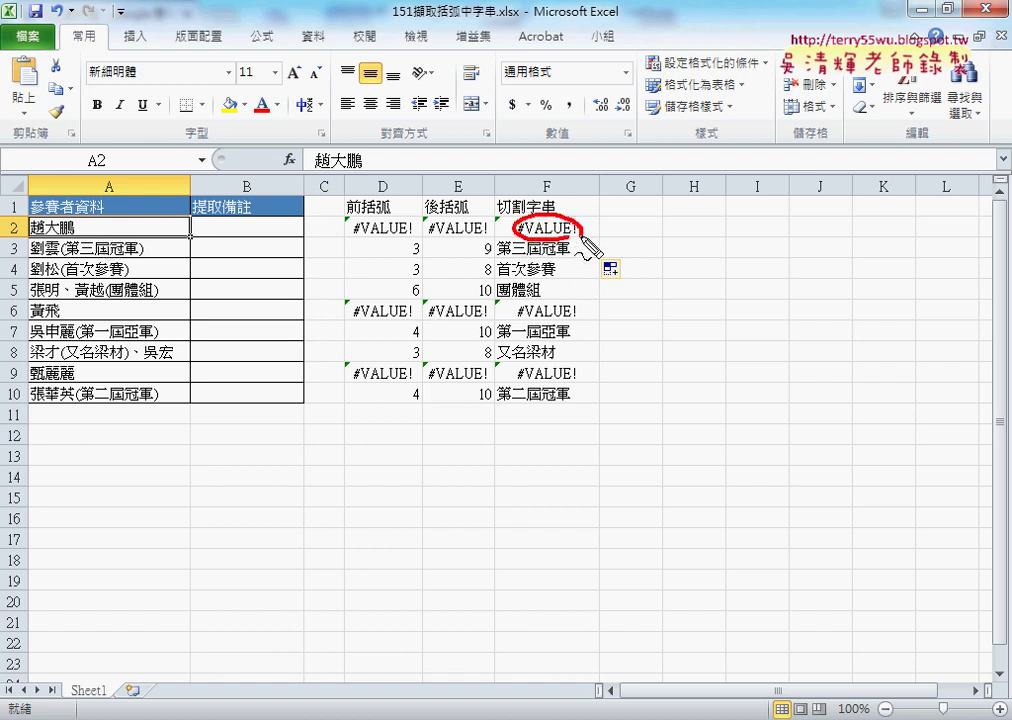
pyautogui.moveTo(575, 296); pyautogui.dragTo(592, 305)
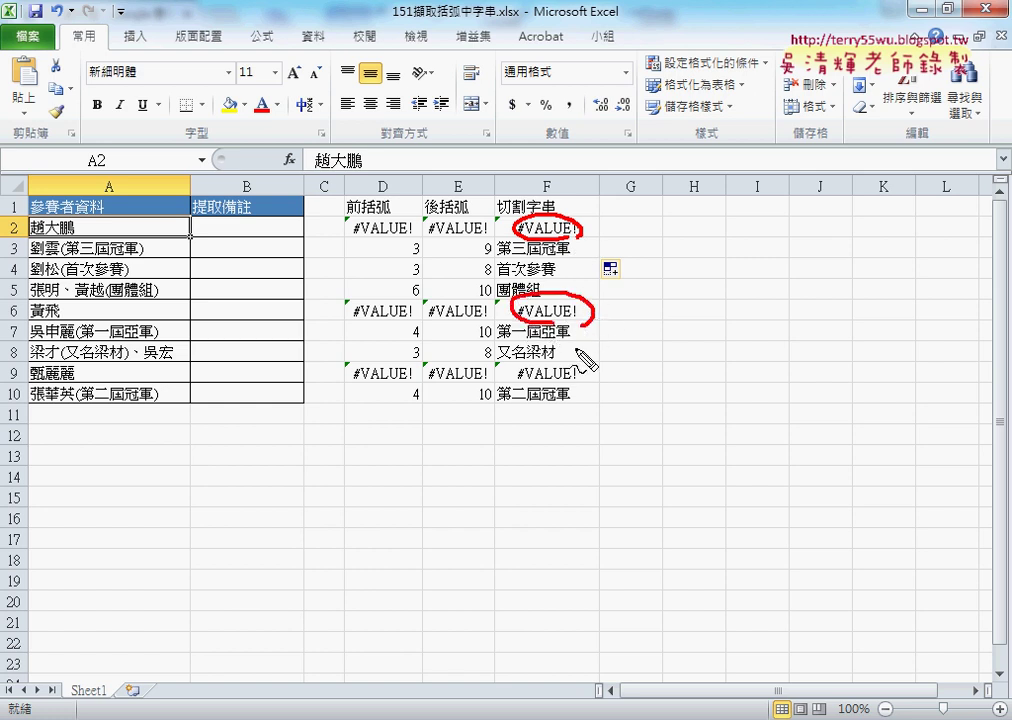
pyautogui.moveTo(547, 382)
pyautogui.mouseDown()
pyautogui.moveTo(598, 350)
pyautogui.moveTo(566, 400)
pyautogui.mouseUp()
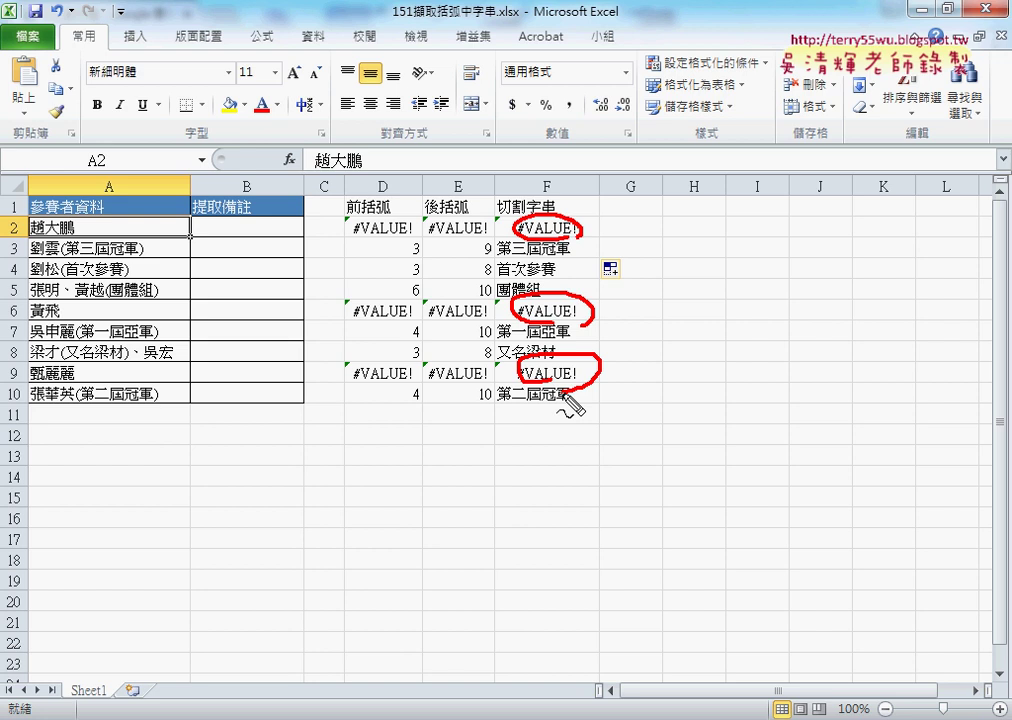
pyautogui.press('Escape')
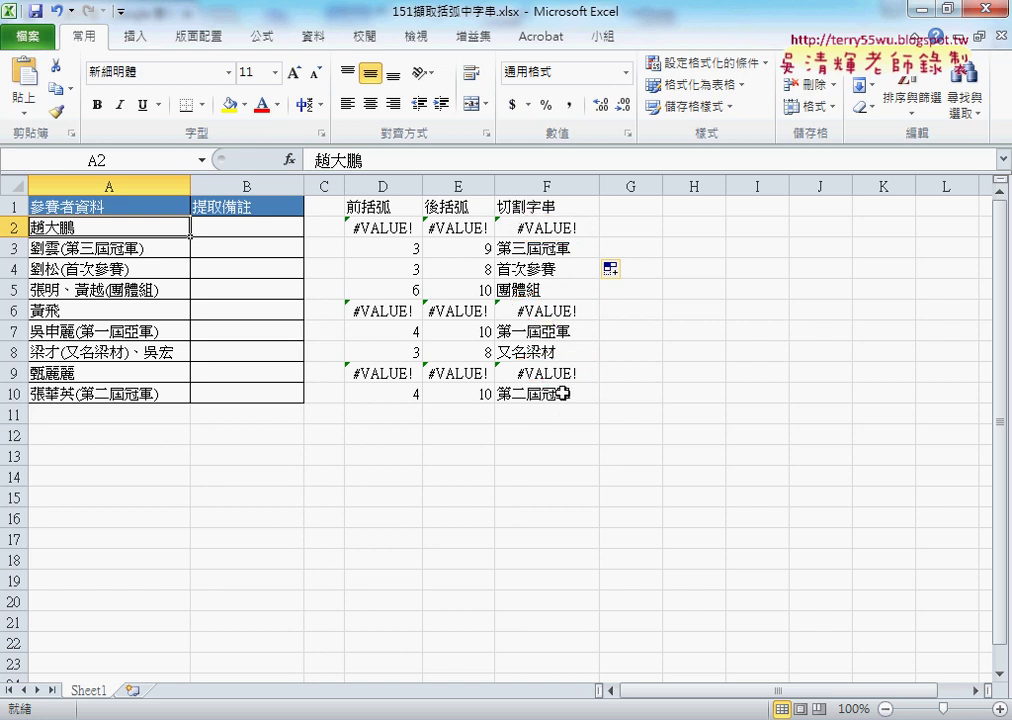
pyautogui.click(546, 230)
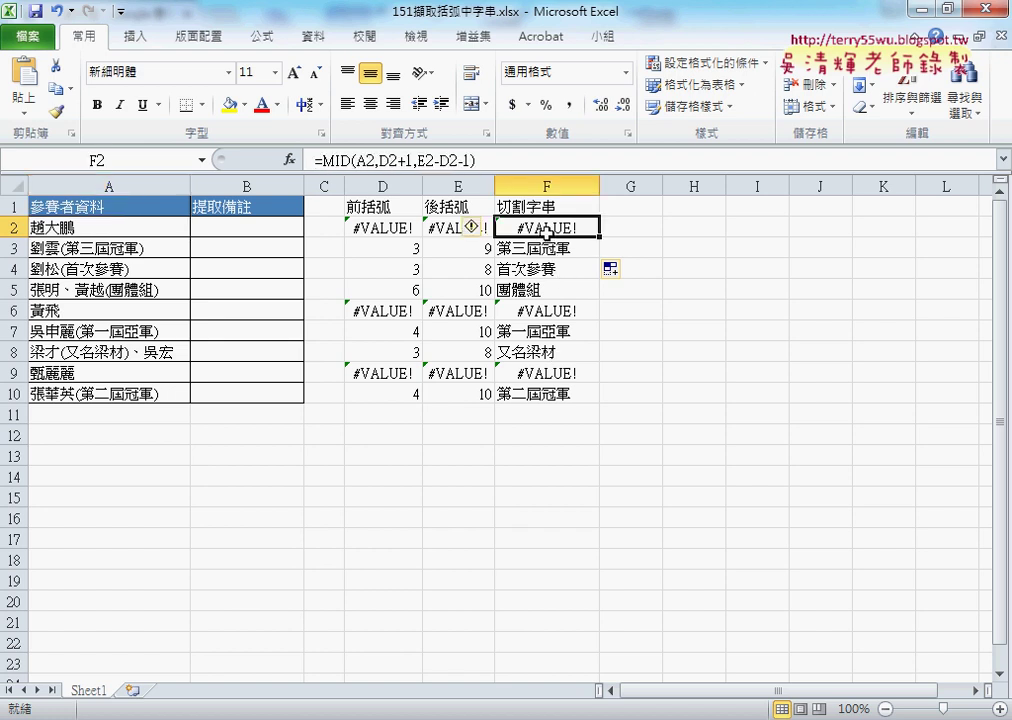
pyautogui.press('Delete')
pyautogui.press('Down')
pyautogui.press('Down')
pyautogui.press('Down')
pyautogui.press('Down')
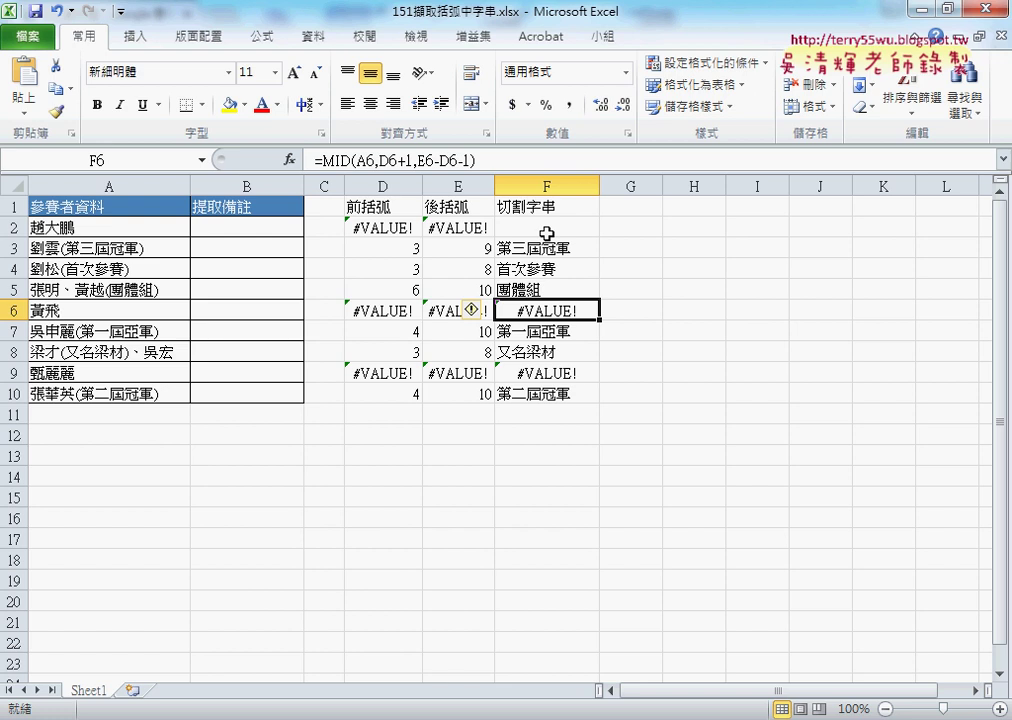
pyautogui.hotkey('ctrl', 'z')
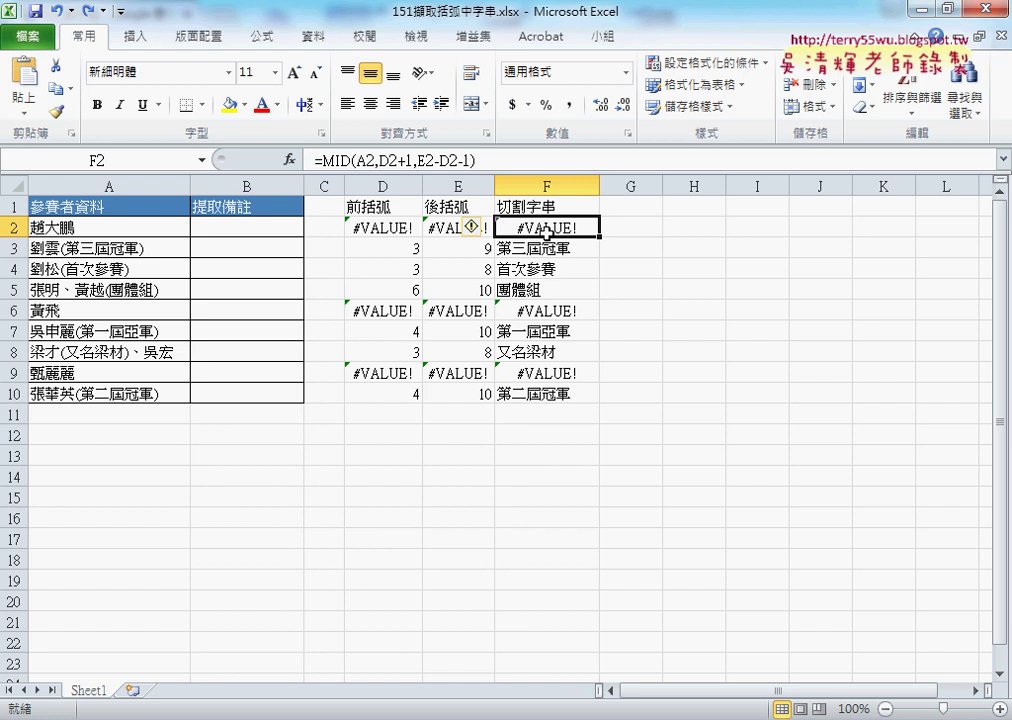
# Head G1 with 去除錯誤 and widen column G.
pyautogui.click(636, 208)
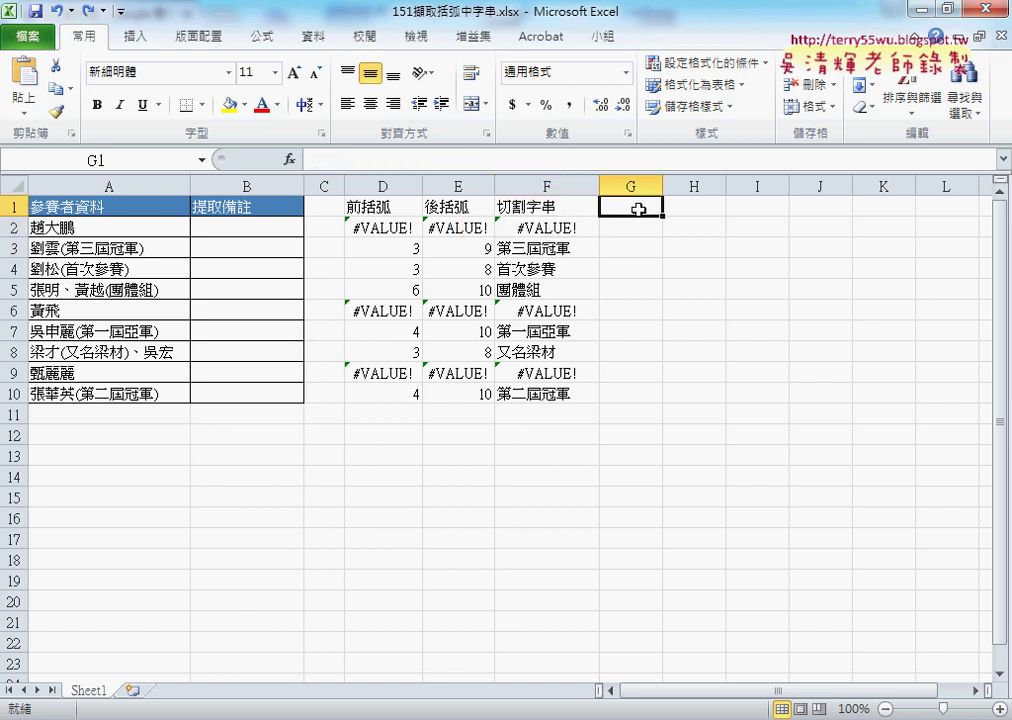
pyautogui.write('6')
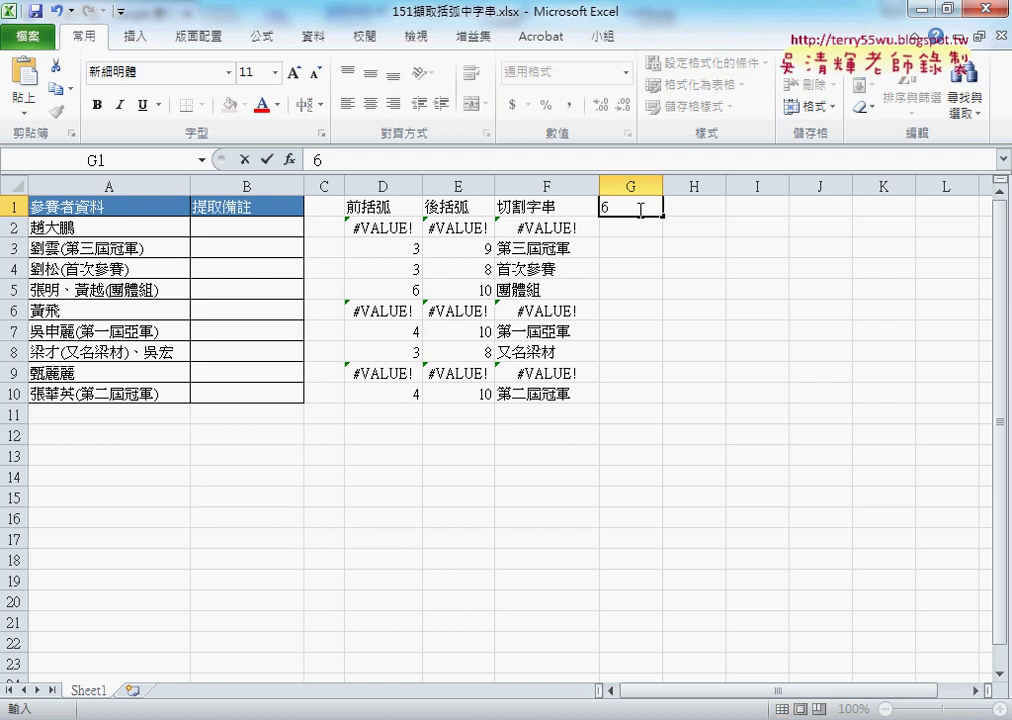
pyautogui.press('BackSpace')
pyautogui.write('去')
pyautogui.write('ㄨ除ㄘㄨ錯ㄨ誤')
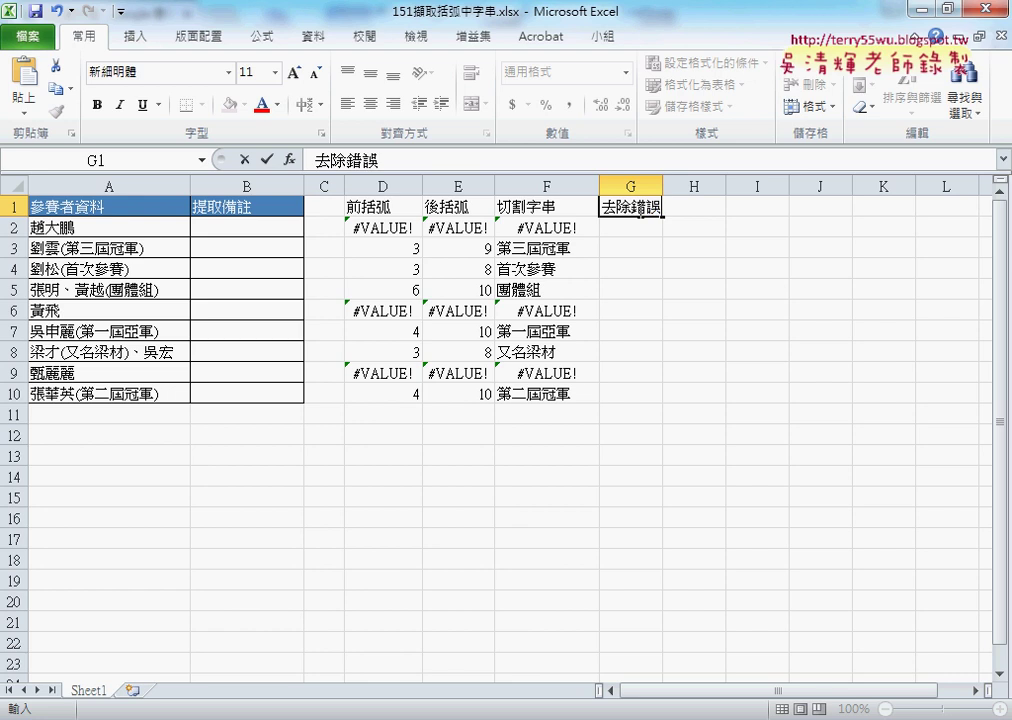
pyautogui.click(639, 229)
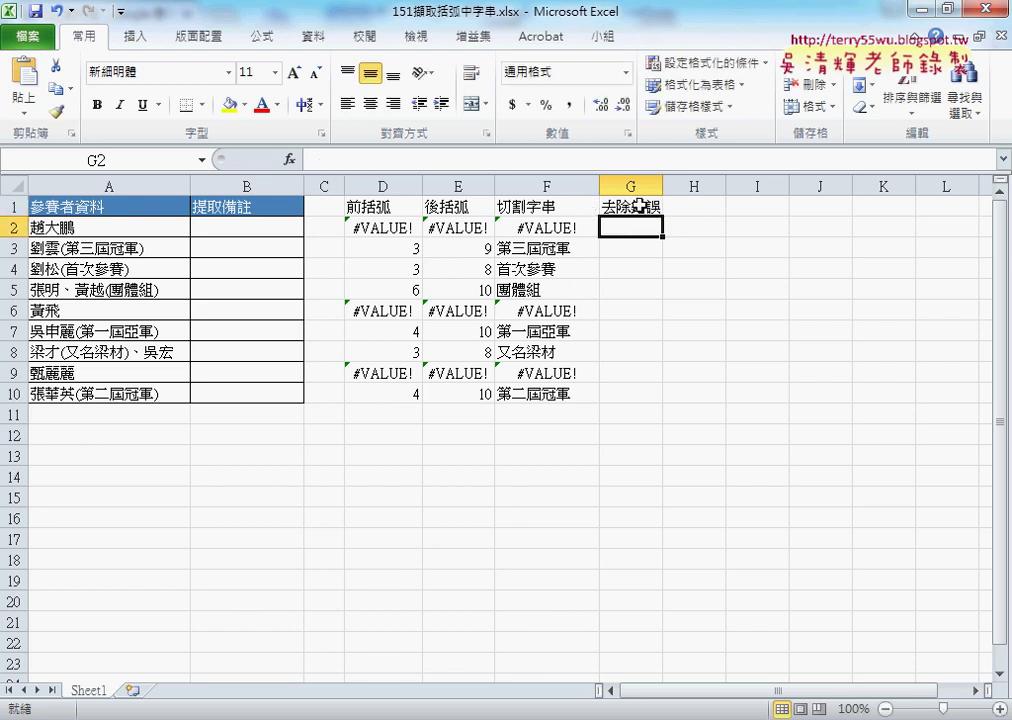
pyautogui.moveTo(662, 186); pyautogui.dragTo(683, 186)
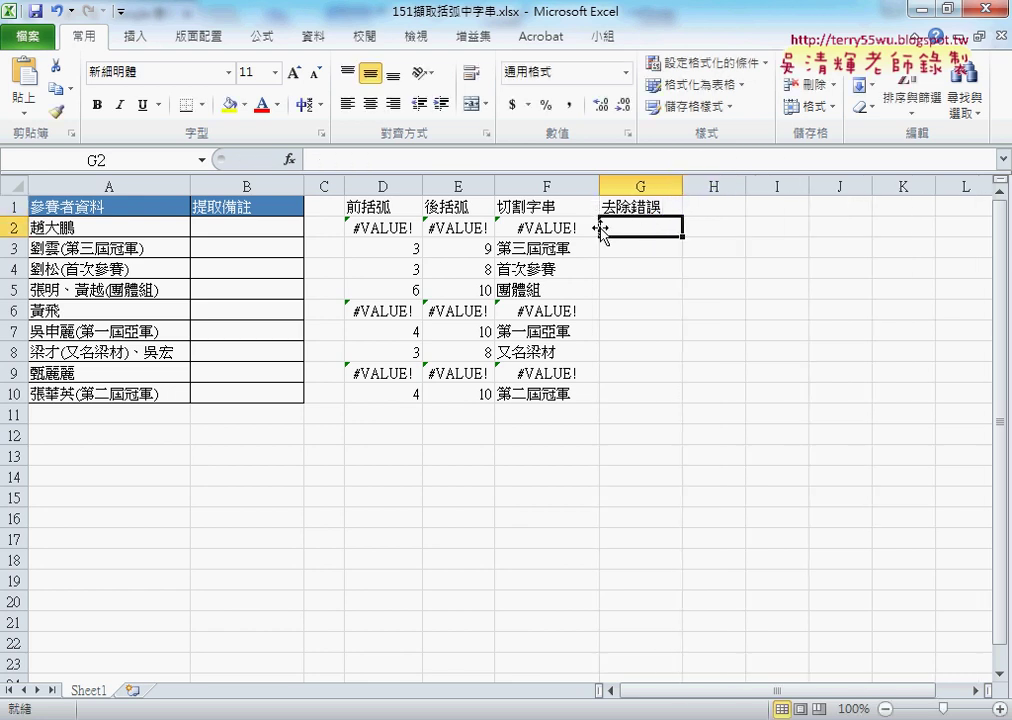
# Choose IFERROR from the 邏輯 category for G2.
pyautogui.click(289, 160)
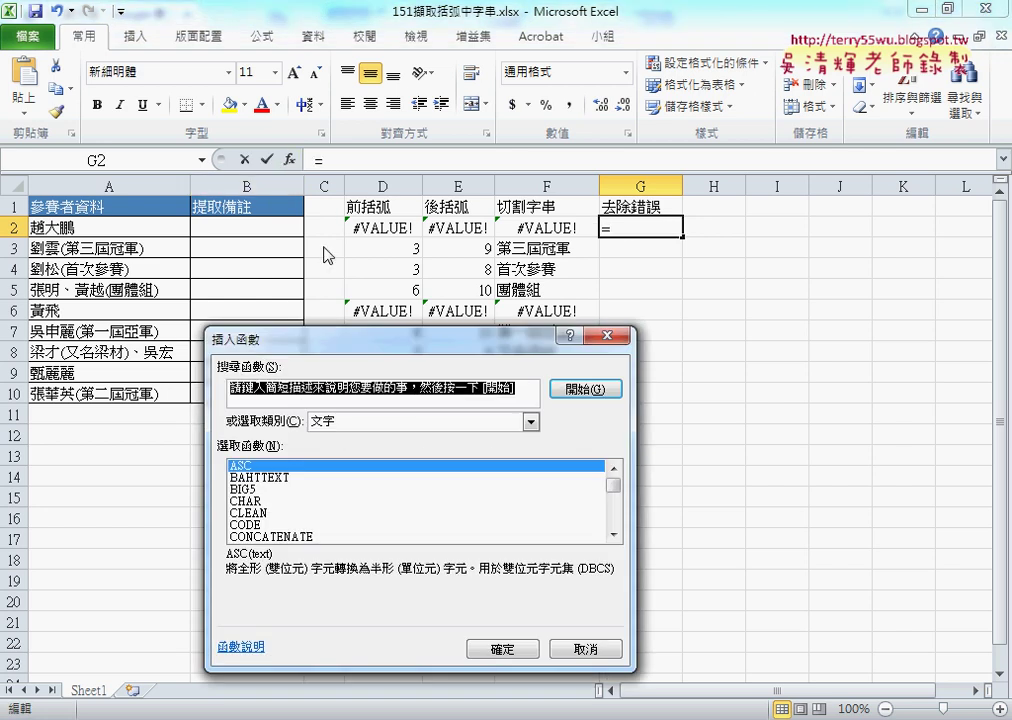
pyautogui.moveTo(334, 339); pyautogui.dragTo(214, 106)
pyautogui.click(240, 190)
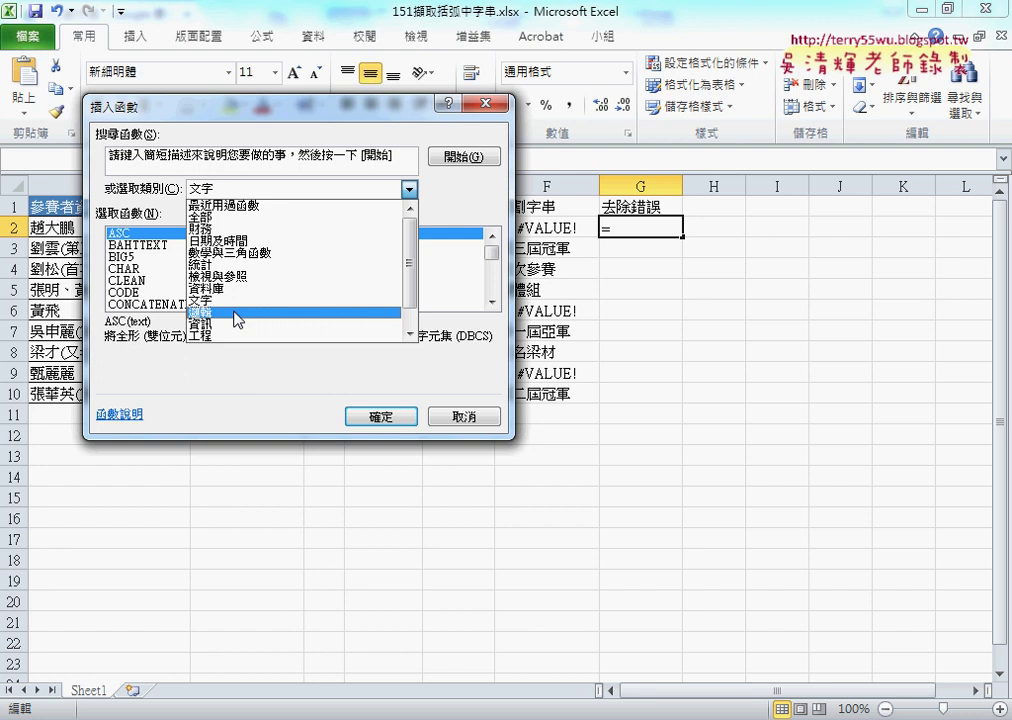
pyautogui.click(237, 314)
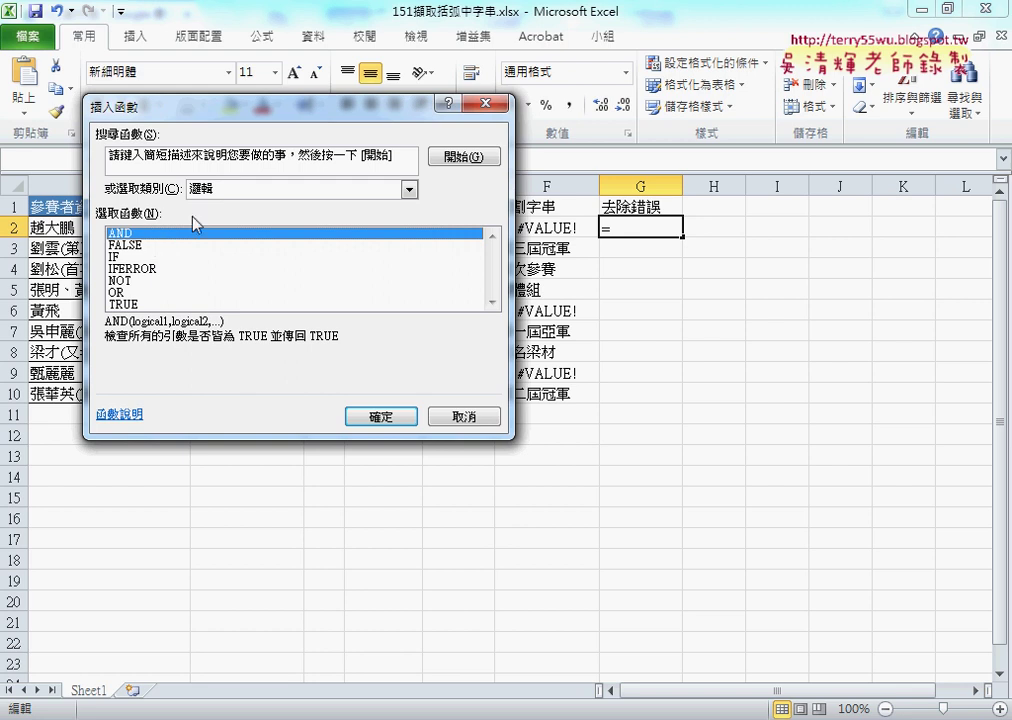
pyautogui.click(128, 270)
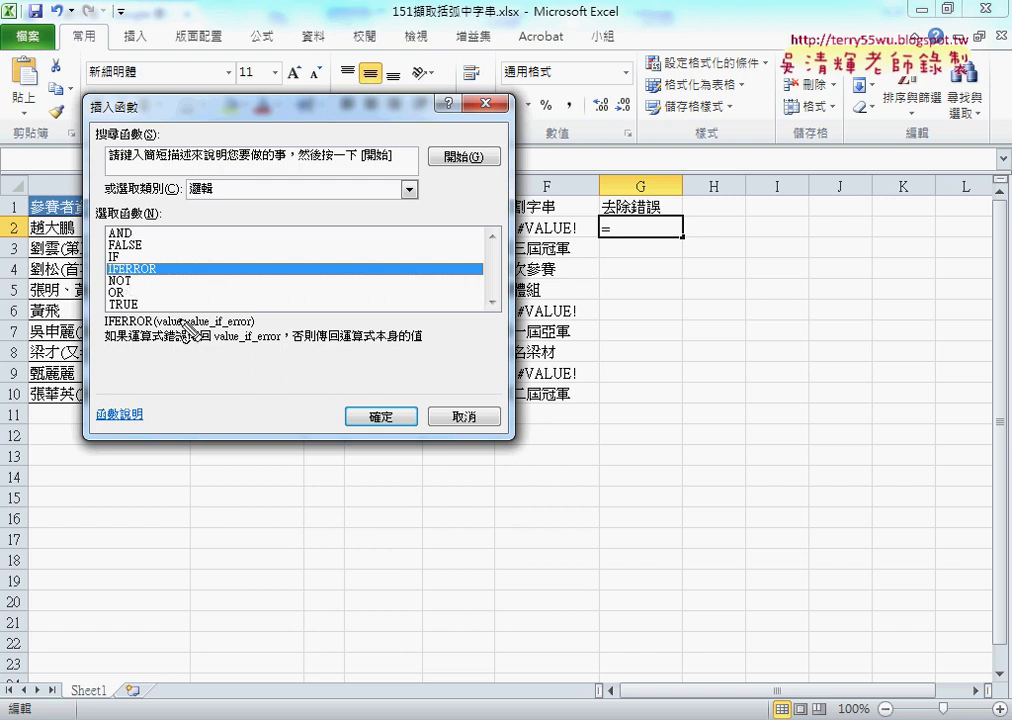
# Mark up the Insert Function dialog, then keep the 邏輯 category with IFERROR selected.
pyautogui.moveTo(178, 360)
pyautogui.mouseDown()
pyautogui.moveTo(213, 360)
pyautogui.moveTo(184, 388)
pyautogui.moveTo(199, 388)
pyautogui.mouseUp()
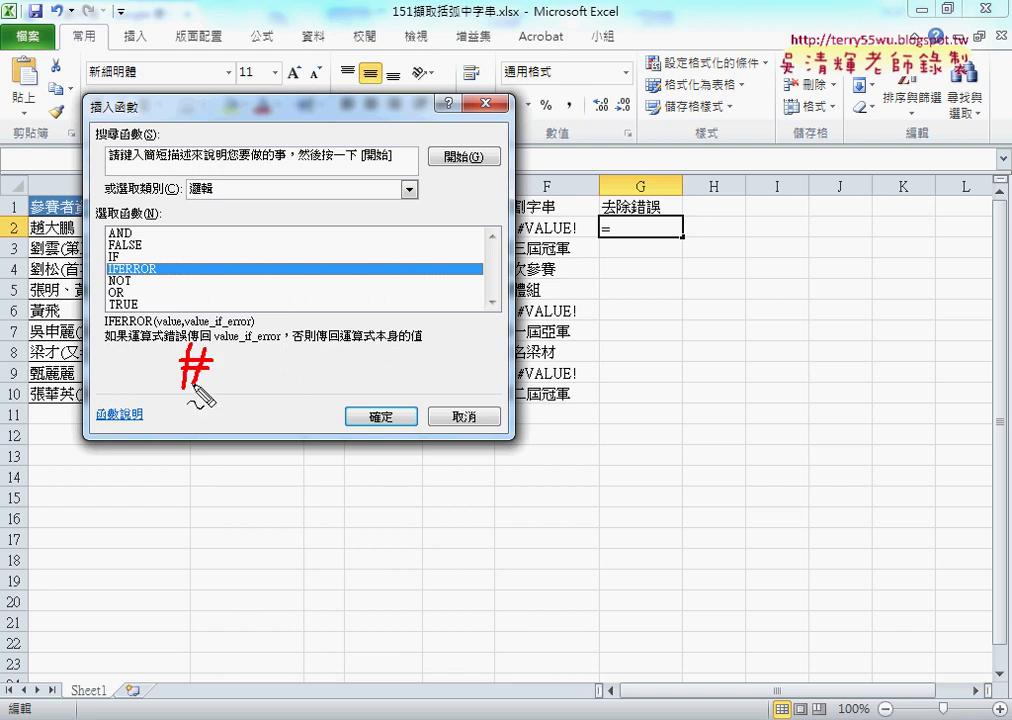
pyautogui.moveTo(526, 235); pyautogui.dragTo(576, 229)
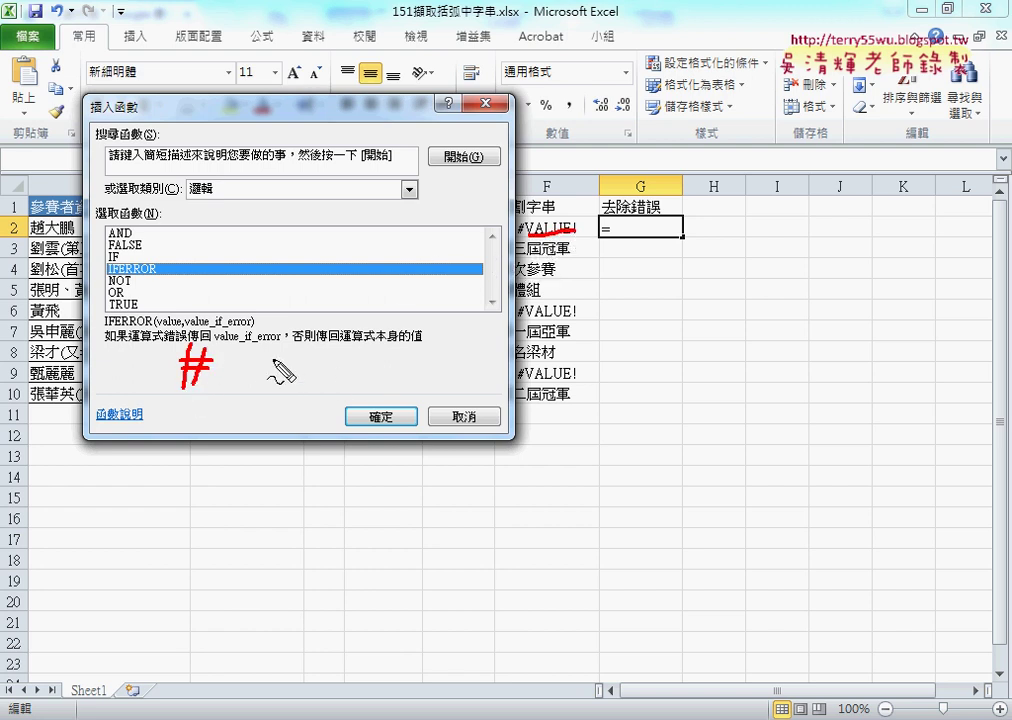
pyautogui.moveTo(225, 347); pyautogui.dragTo(211, 390)
pyautogui.moveTo(225, 347)
pyautogui.mouseDown()
pyautogui.moveTo(238, 388)
pyautogui.moveTo(258, 336)
pyautogui.moveTo(262, 388)
pyautogui.mouseUp()
pyautogui.moveTo(290, 328); pyautogui.dragTo(272, 382)
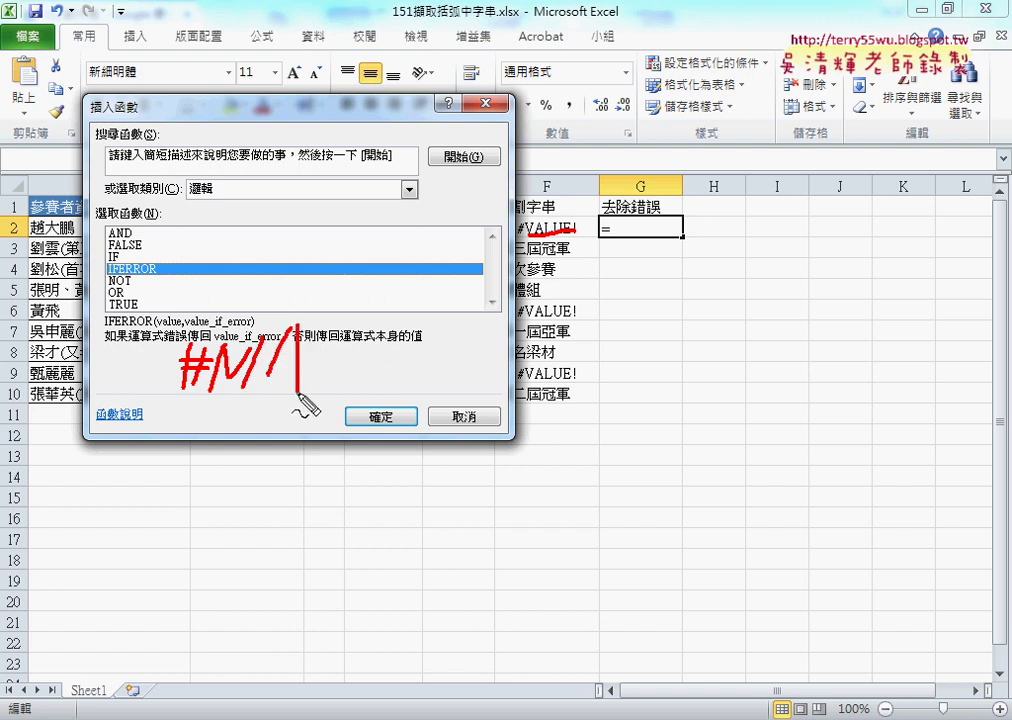
pyautogui.moveTo(297, 326); pyautogui.dragTo(297, 391)
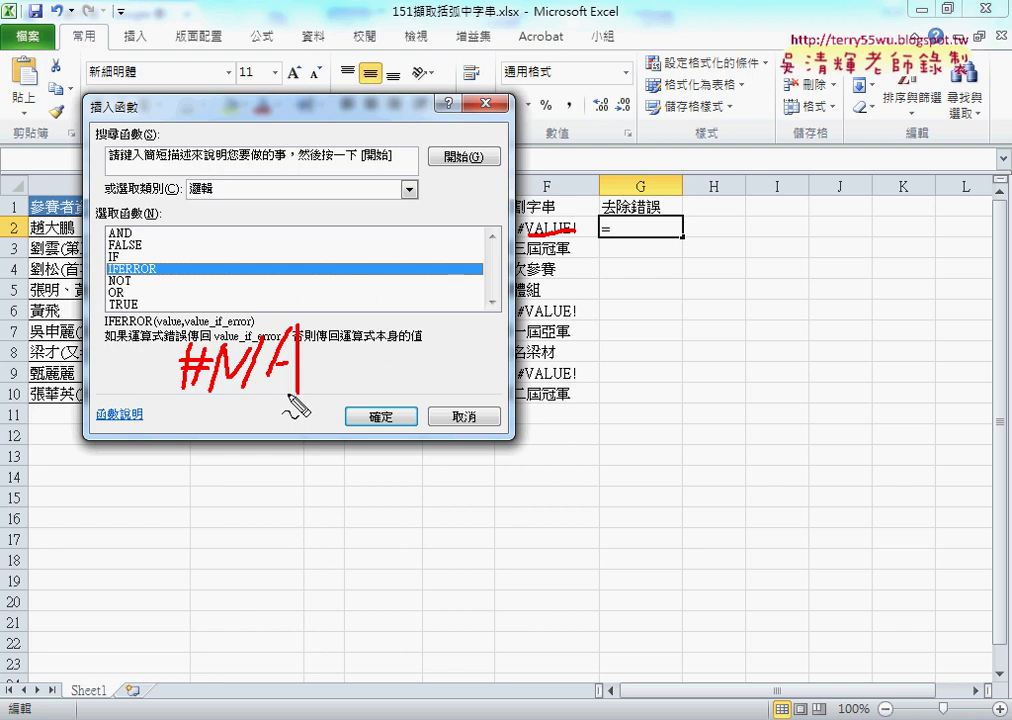
pyautogui.press('Escape')
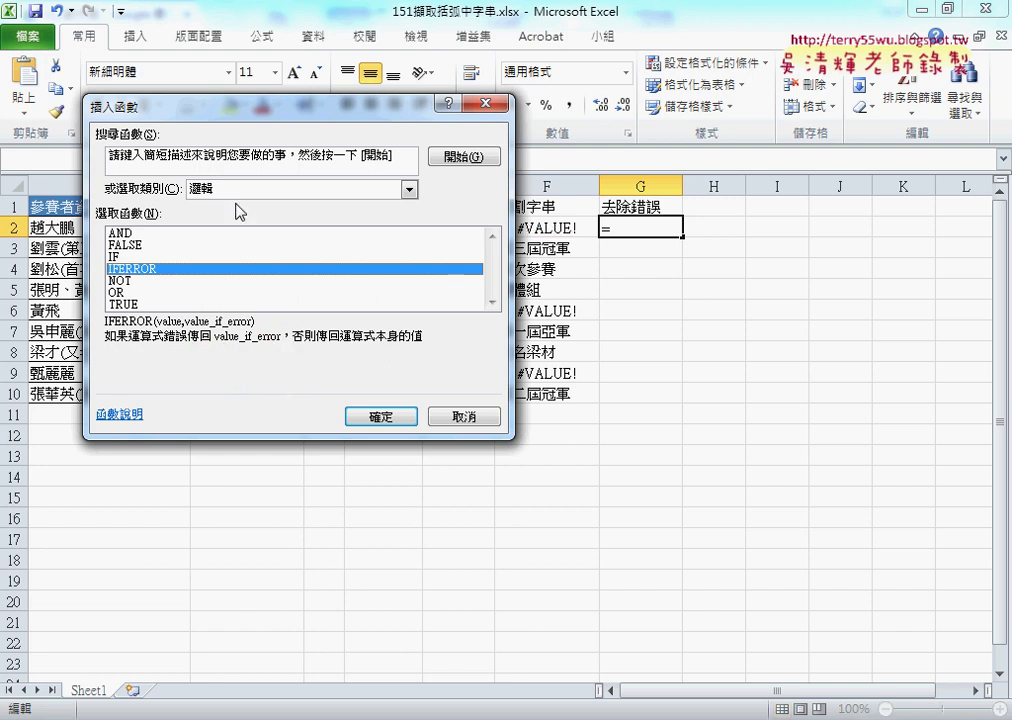
pyautogui.click(238, 192)
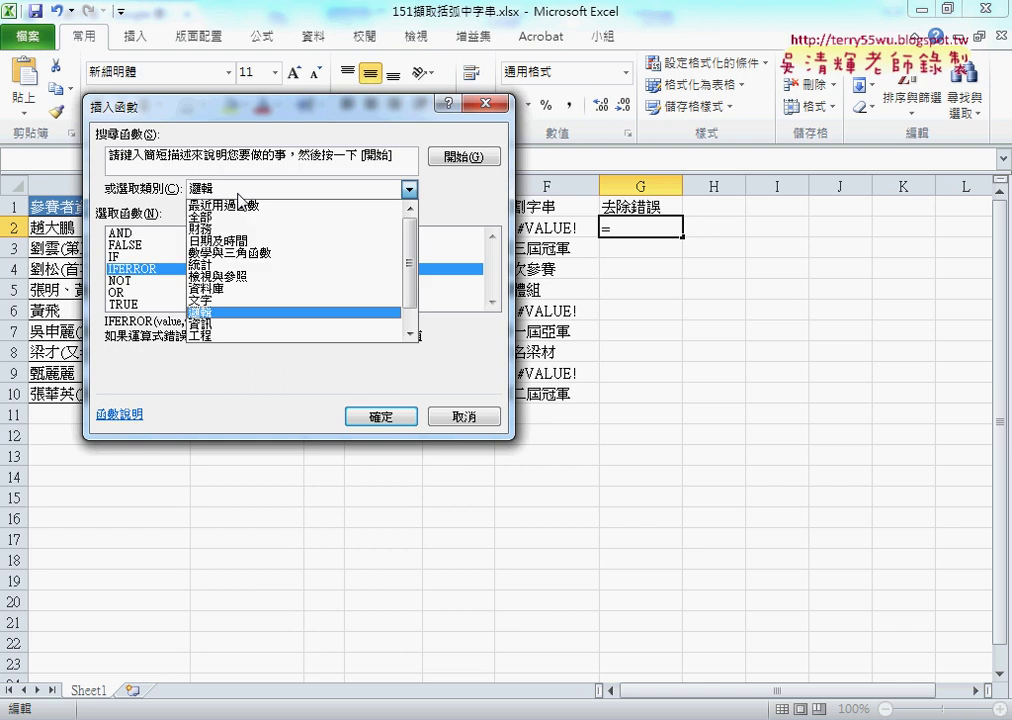
pyautogui.click(238, 193)
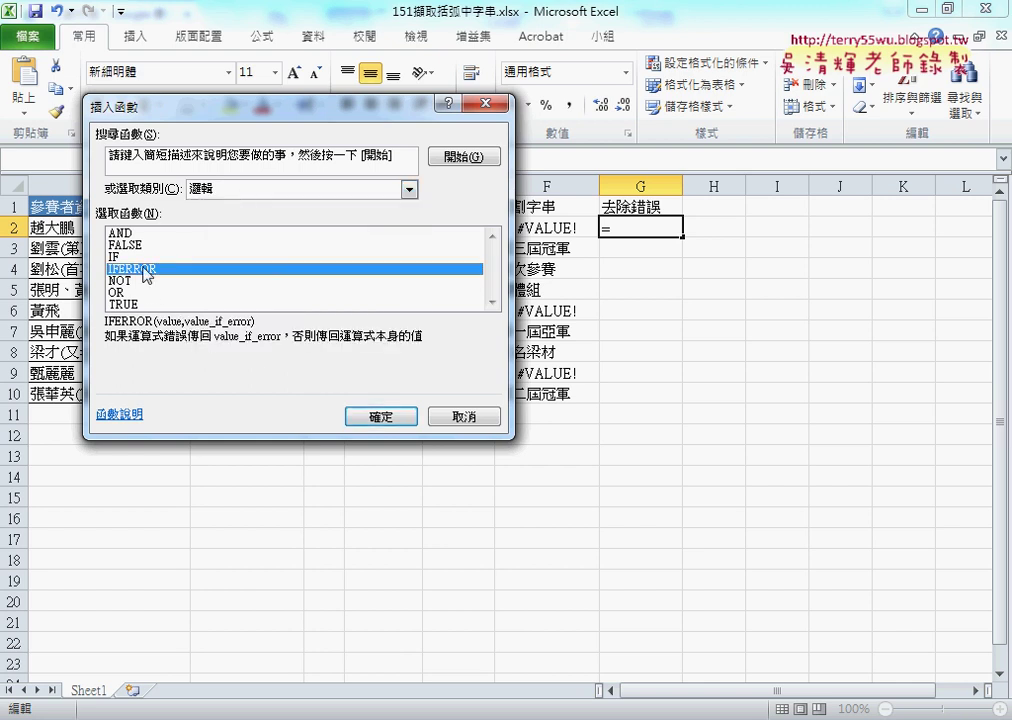
# Fill IFERROR's arguments with F2 as Value and "" as Value_if_error, giving =IFERROR(F2,"").
pyautogui.click(381, 418)
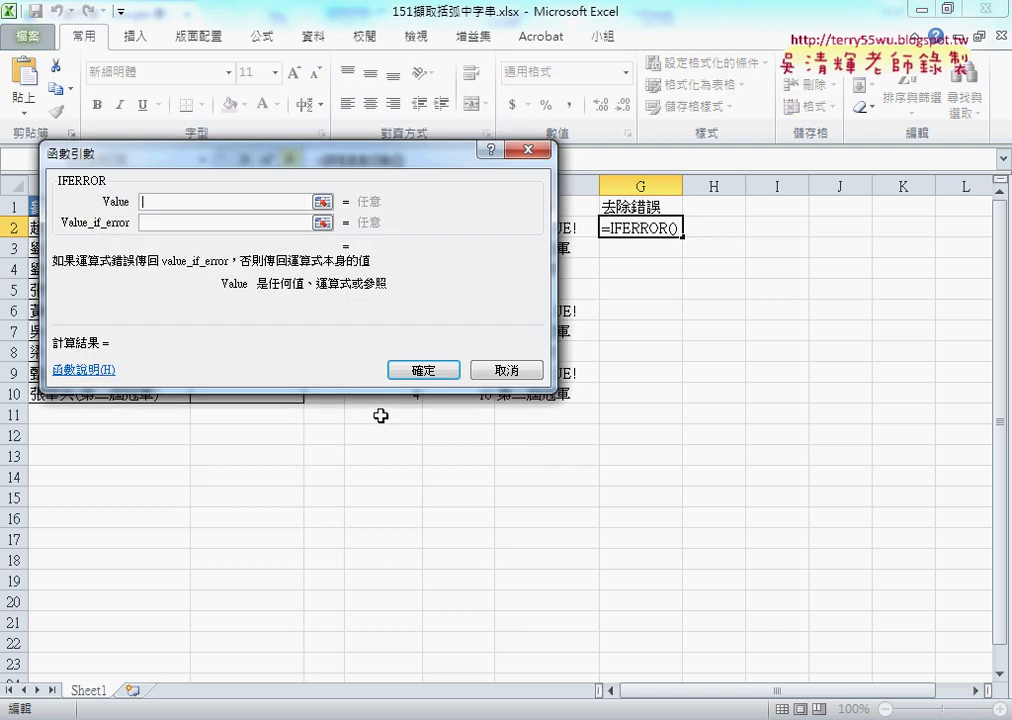
pyautogui.moveTo(275, 165); pyautogui.dragTo(476, 441)
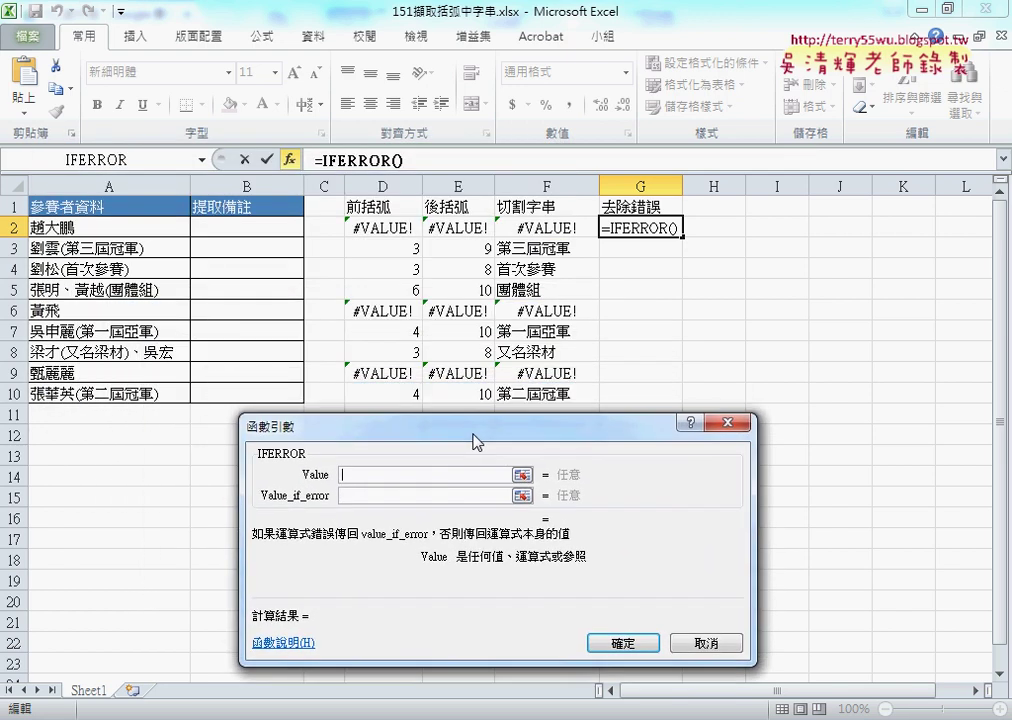
pyautogui.click(541, 229)
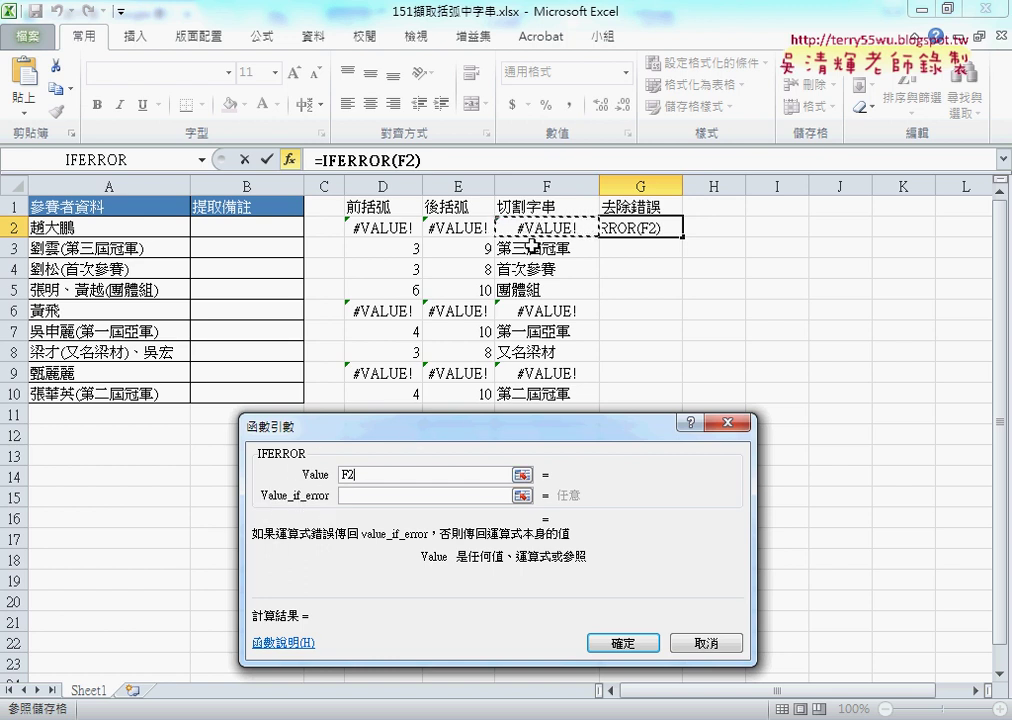
pyautogui.click(390, 495)
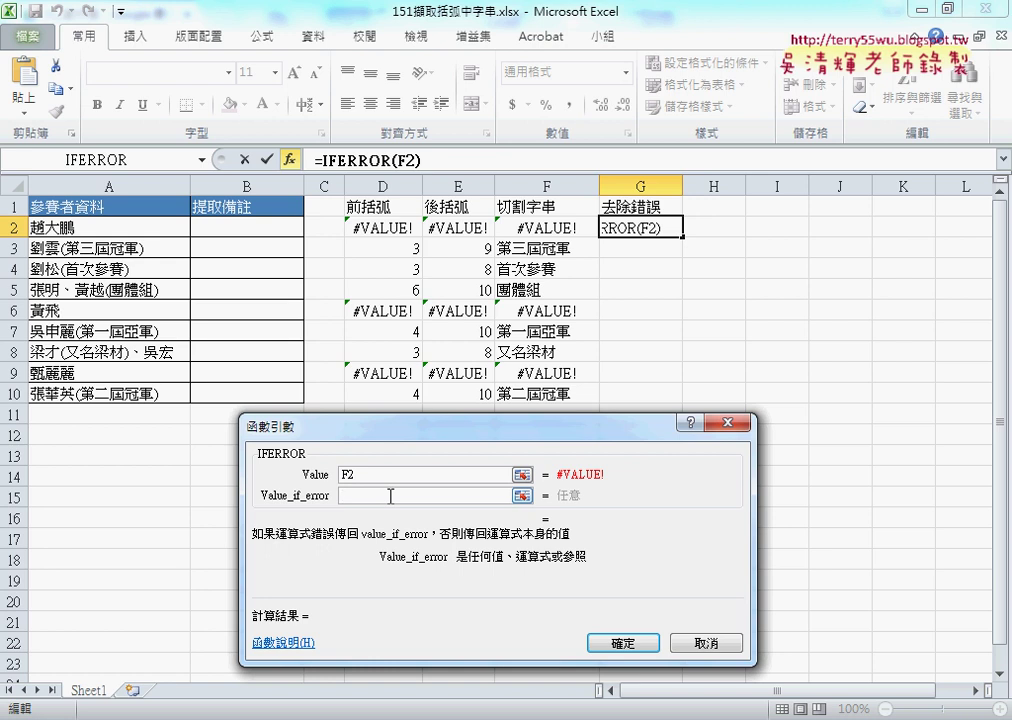
pyautogui.write('""')
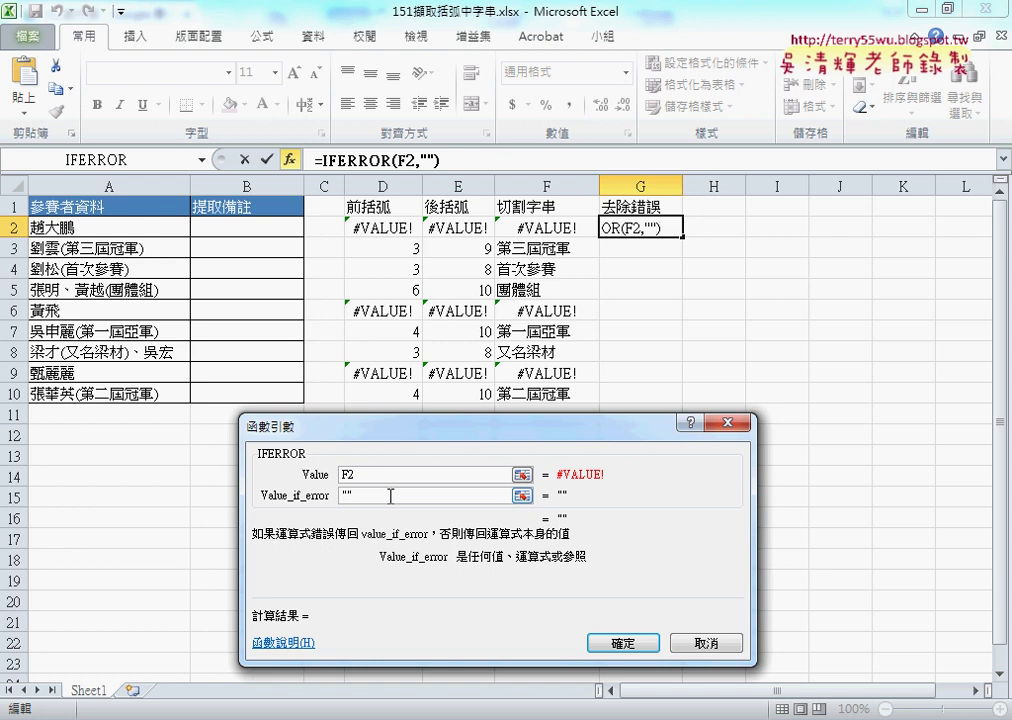
pyautogui.doubleClick(390, 495)
pyautogui.click(623, 644)
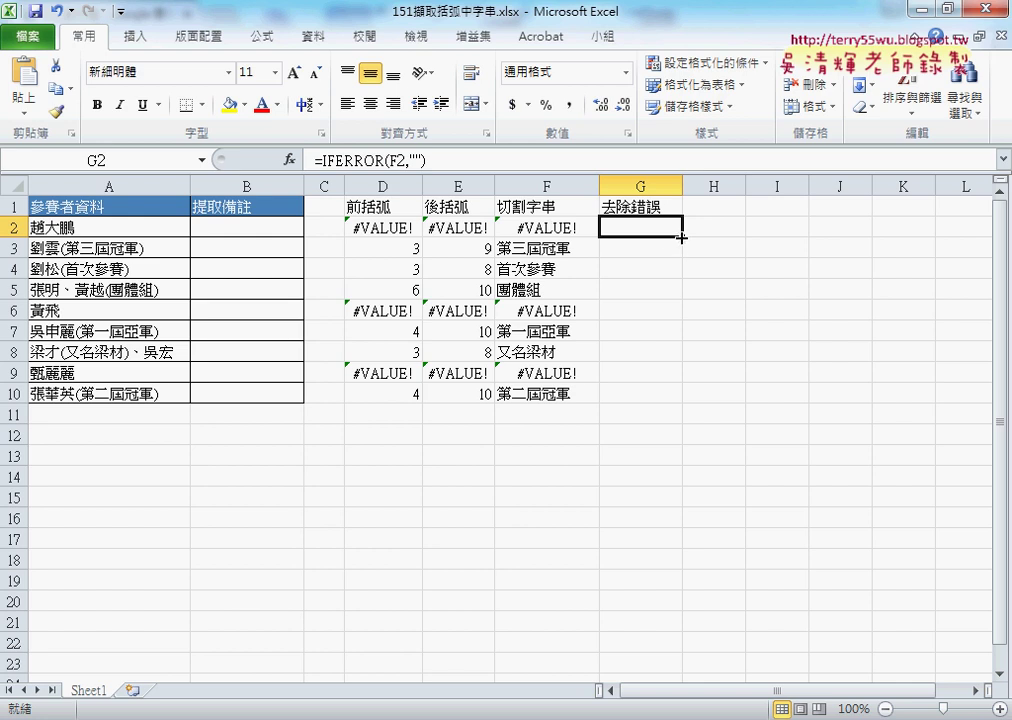
pyautogui.moveTo(681, 237); pyautogui.dragTo(661, 406)
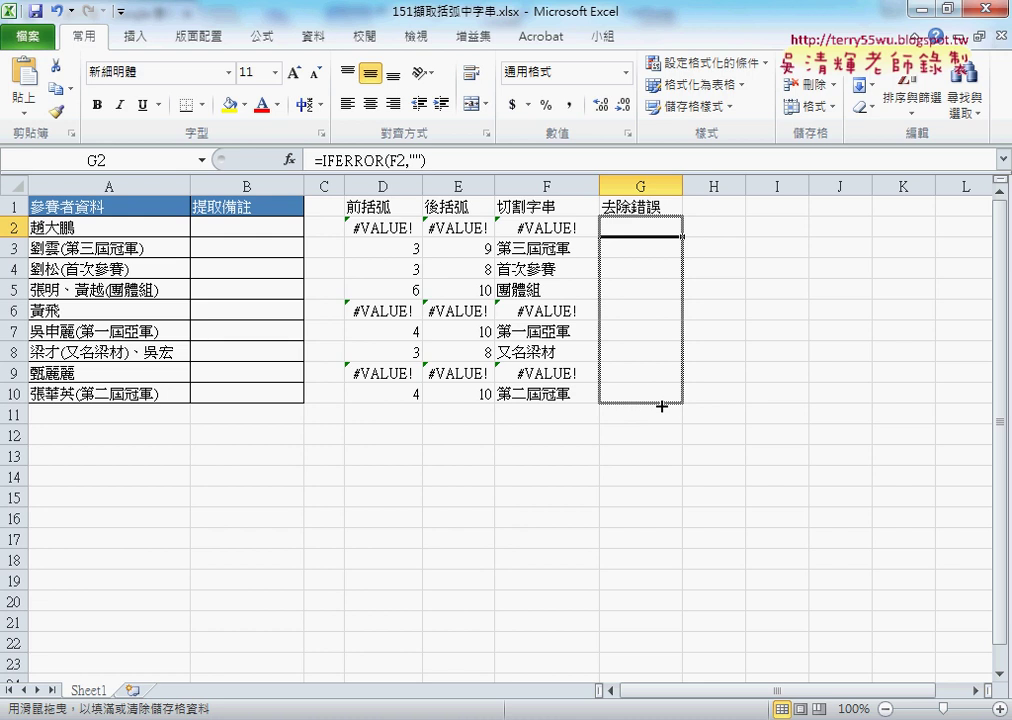
pyautogui.moveTo(661, 406); pyautogui.dragTo(664, 409)
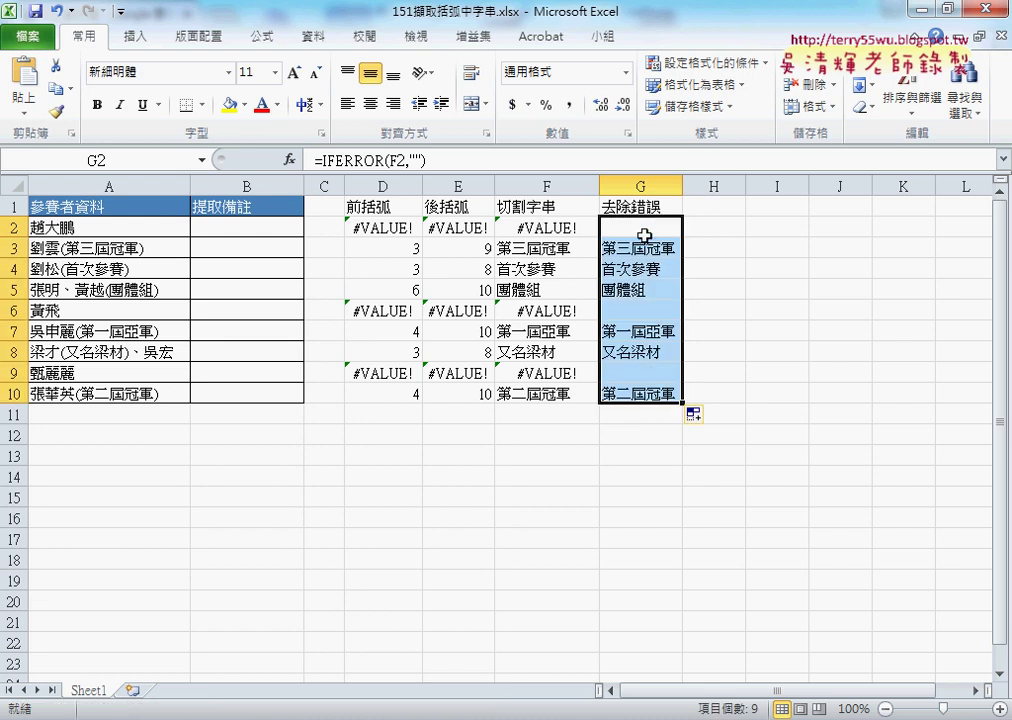
pyautogui.click(558, 311)
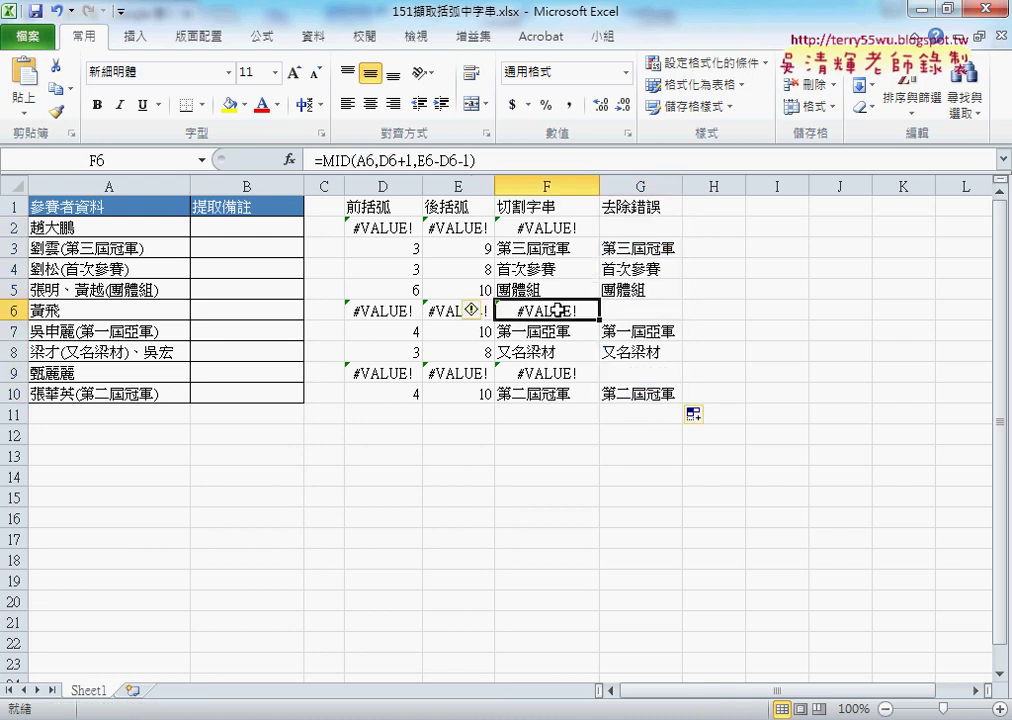
pyautogui.click(540, 371)
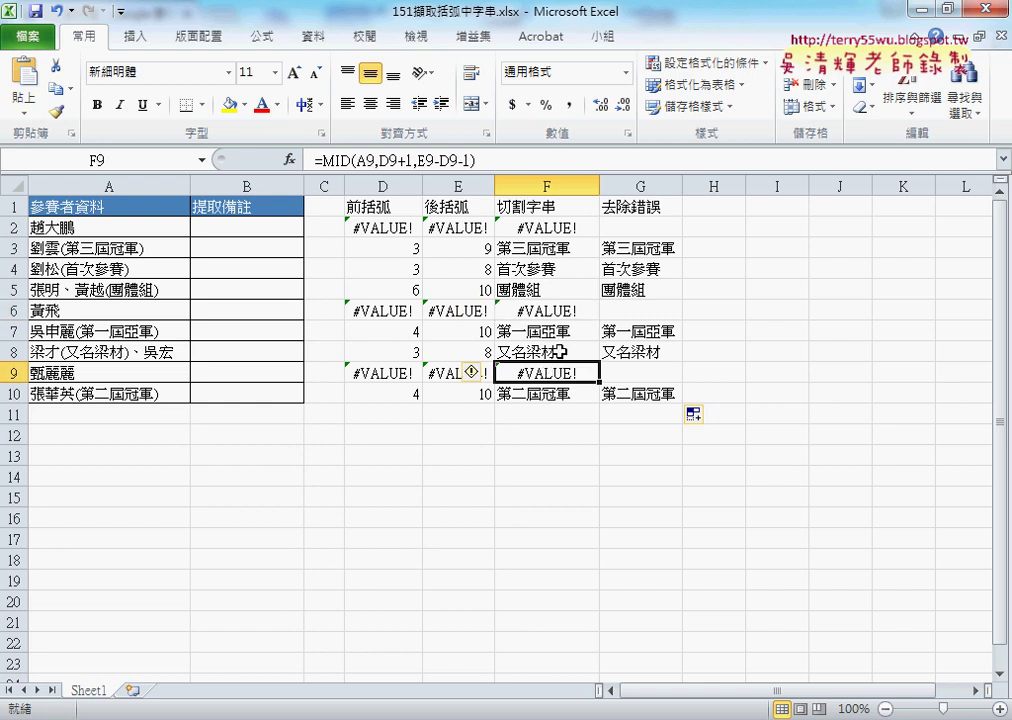
pyautogui.click(633, 232)
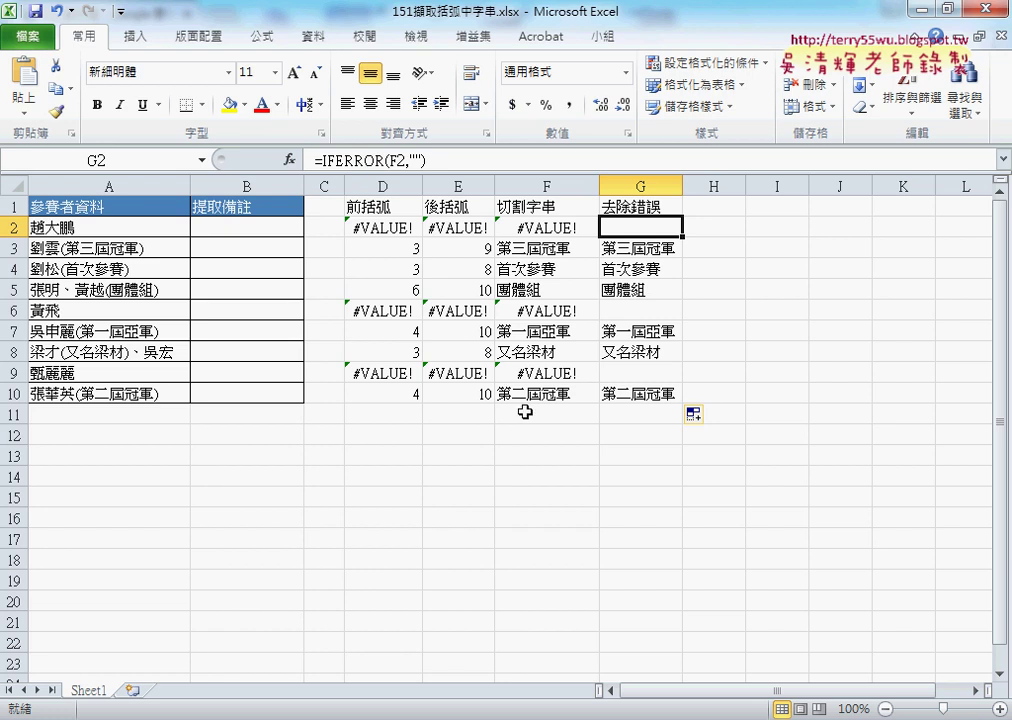
pyautogui.click(388, 226)
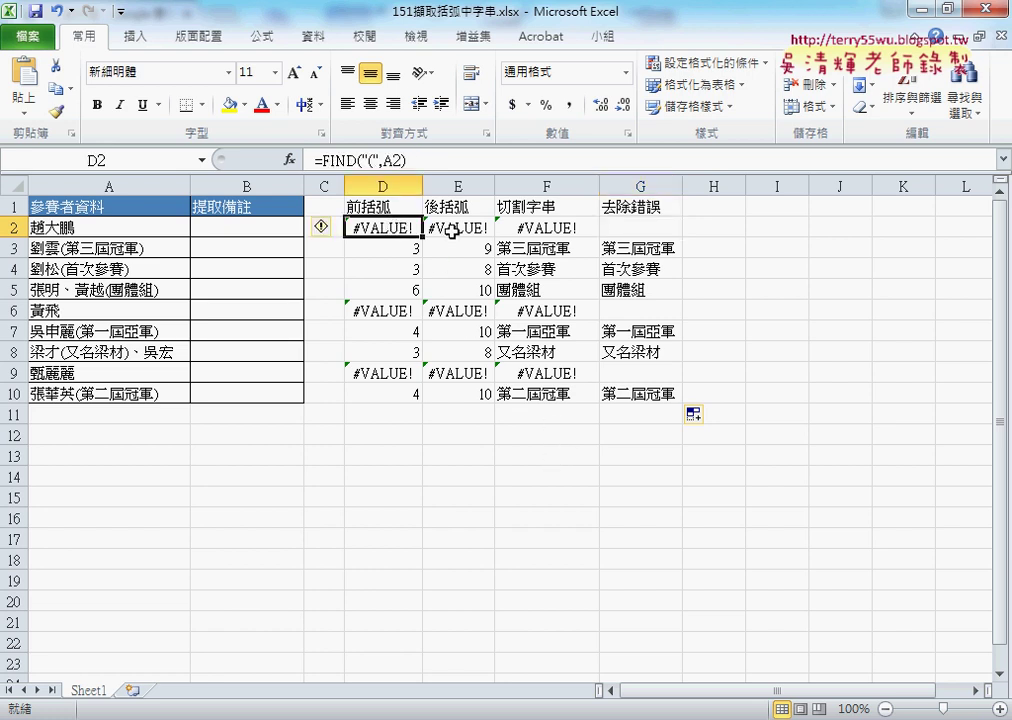
pyautogui.click(452, 230)
pyautogui.click(535, 228)
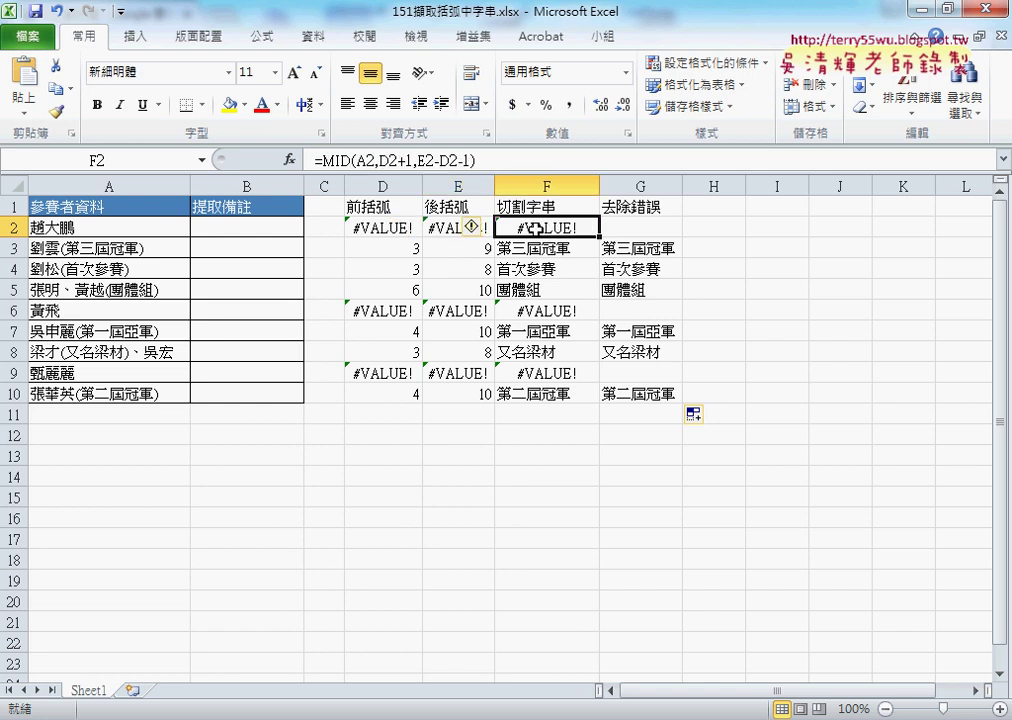
pyautogui.click(632, 223)
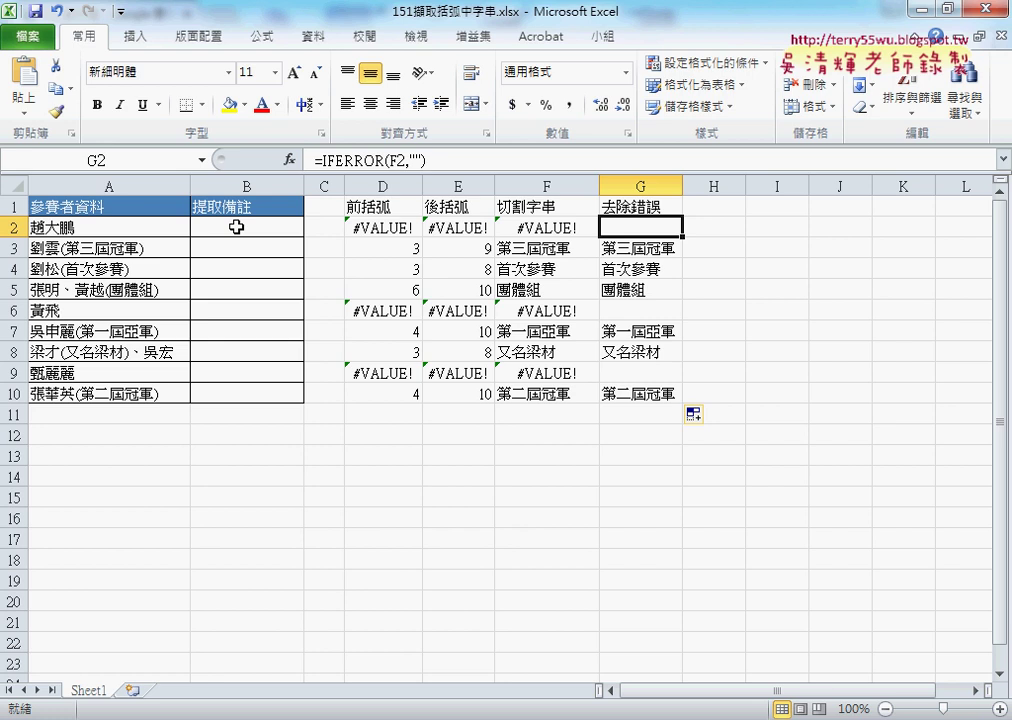
pyautogui.moveTo(246, 182); pyautogui.dragTo(547, 177)
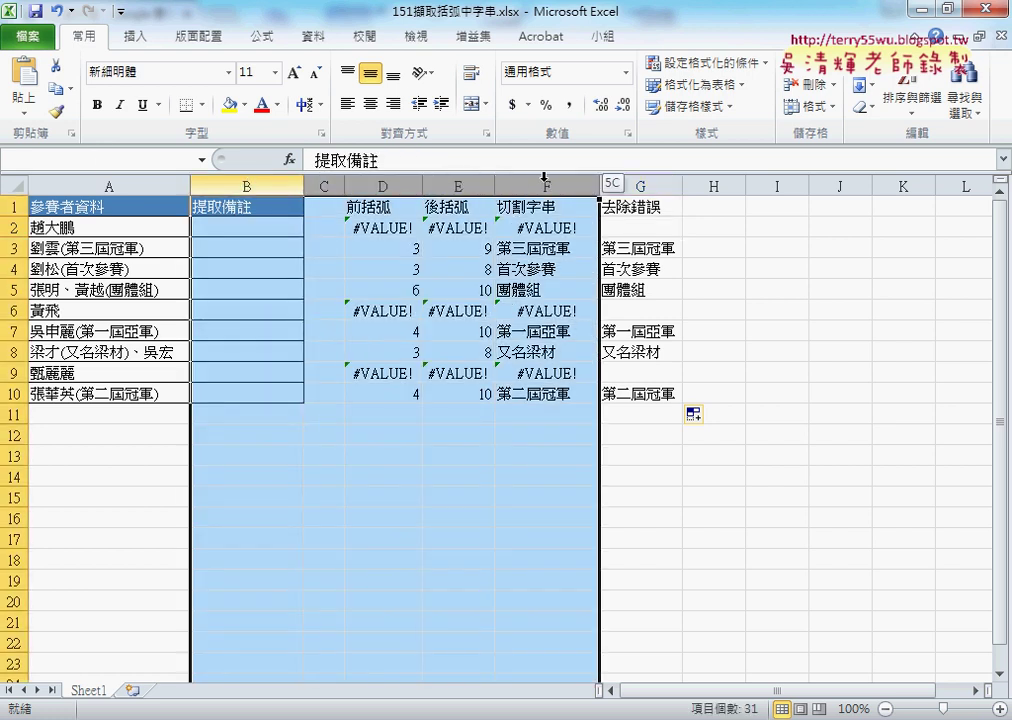
pyautogui.rightClick(410, 261)
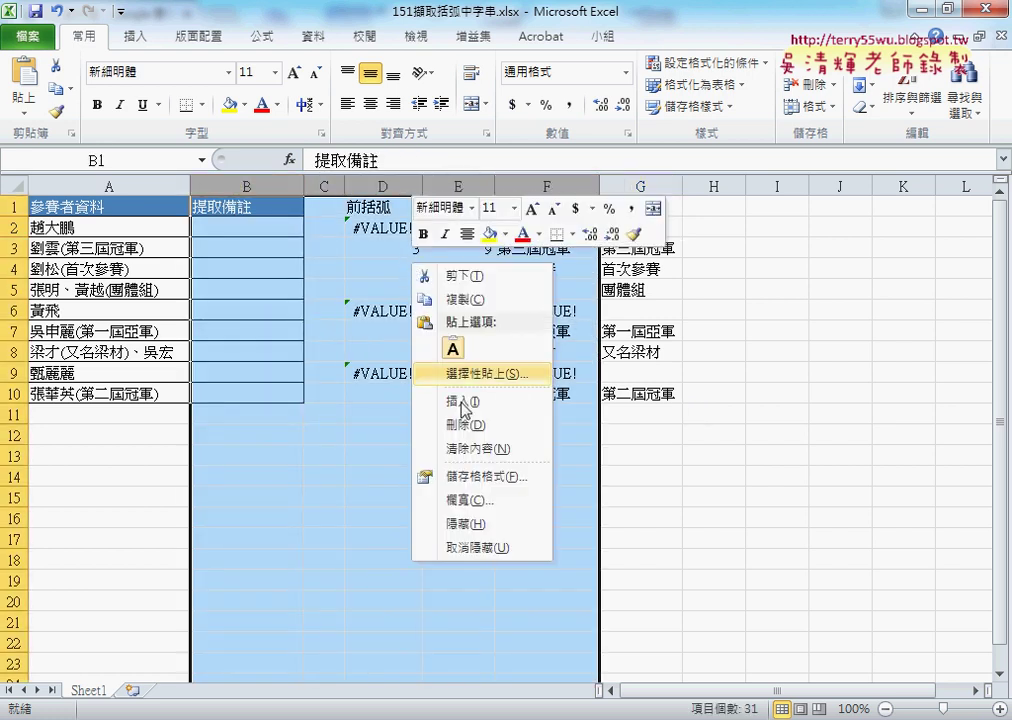
pyautogui.click(483, 524)
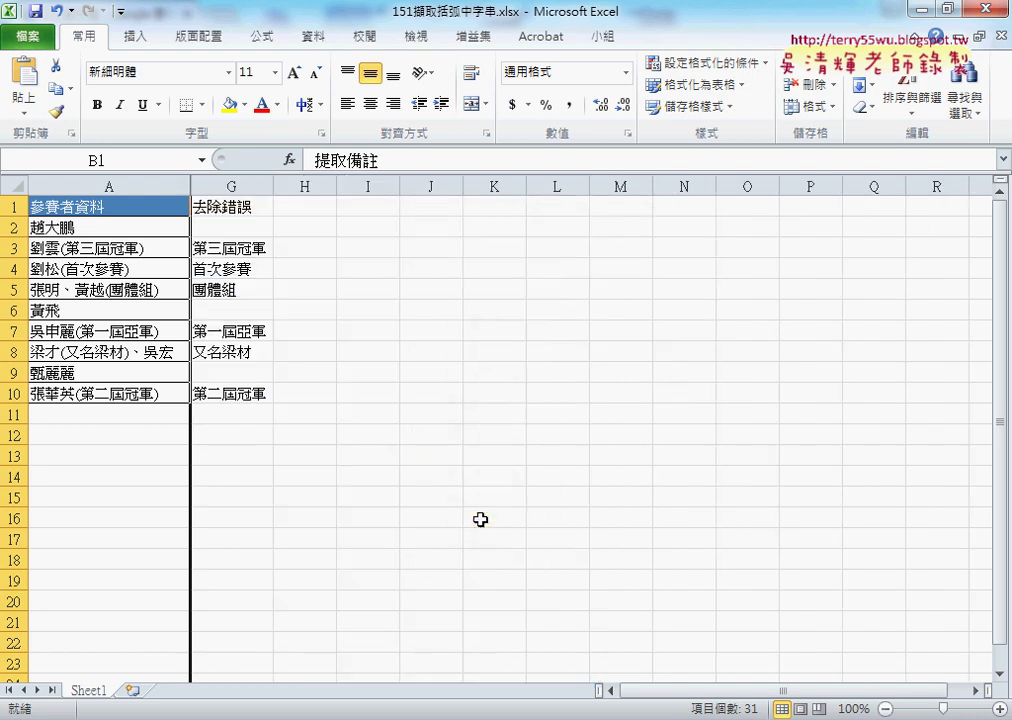
pyautogui.click(245, 217)
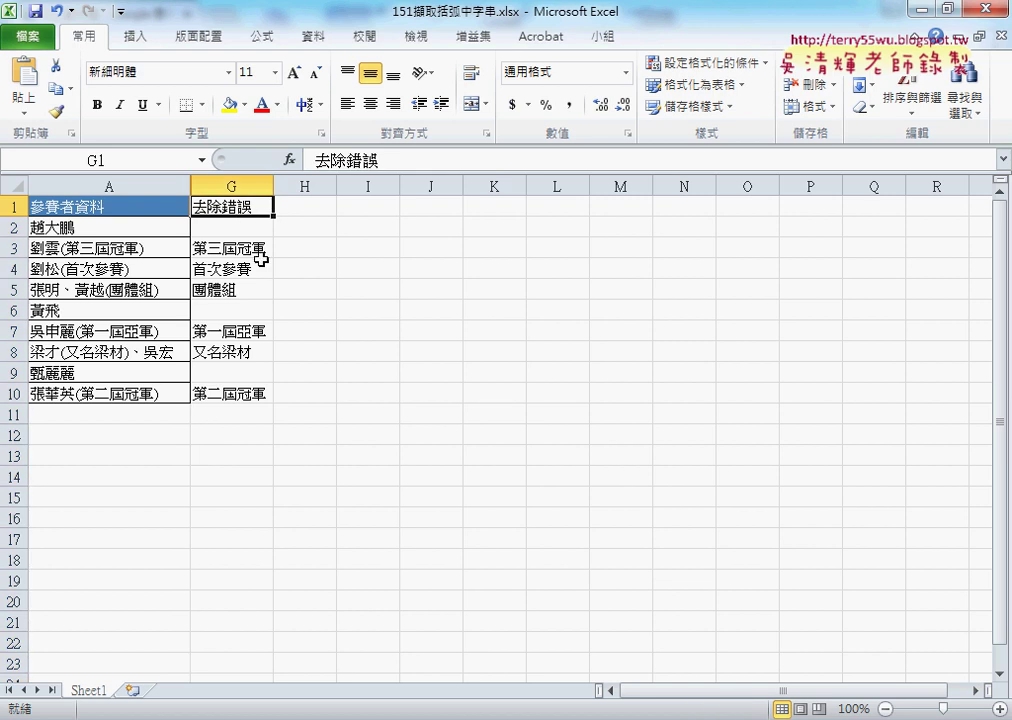
pyautogui.hotkey('ctrl', 'z')
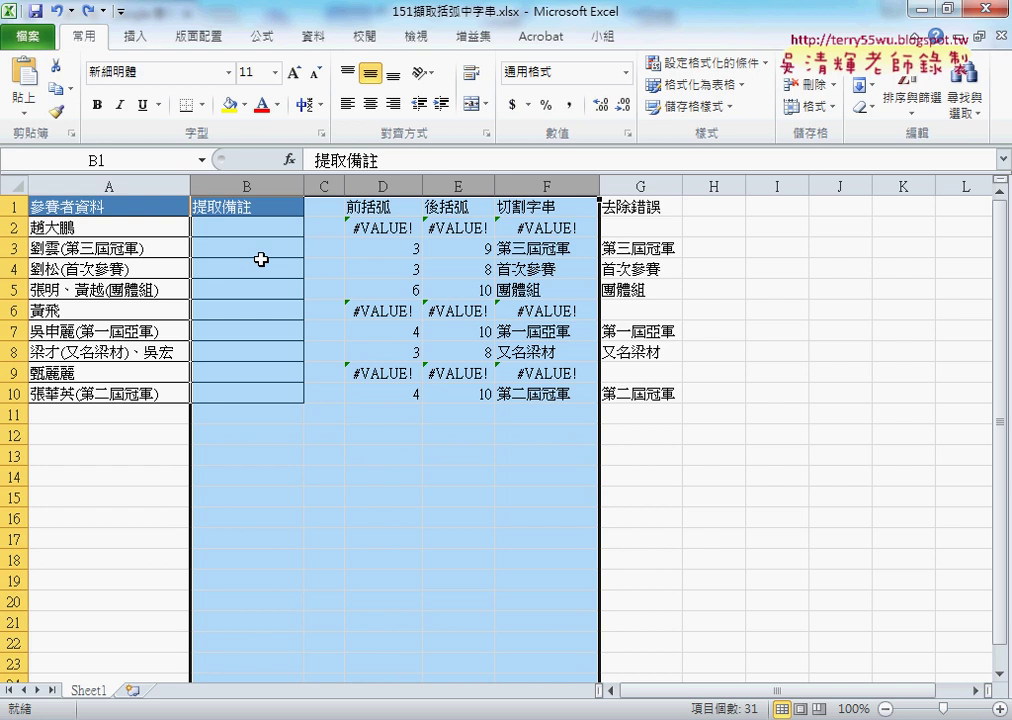
pyautogui.click(452, 226)
pyautogui.click(556, 223)
pyautogui.click(653, 224)
pyautogui.click(243, 228)
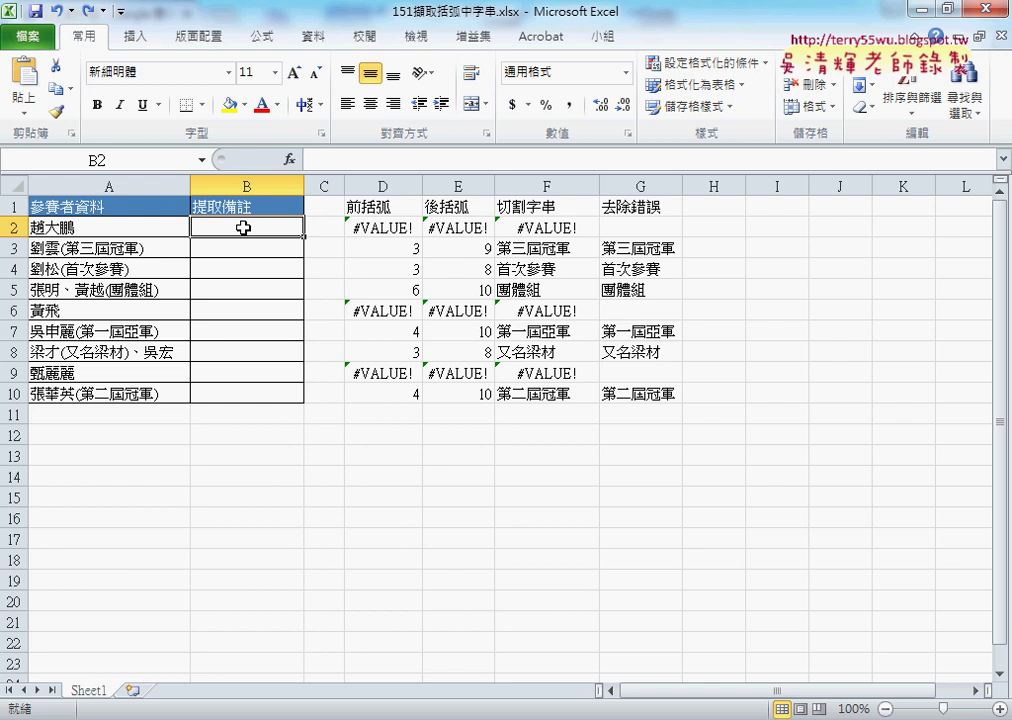
# Begin editing a formula for cell B2 in the formula bar.
pyautogui.click(351, 162)
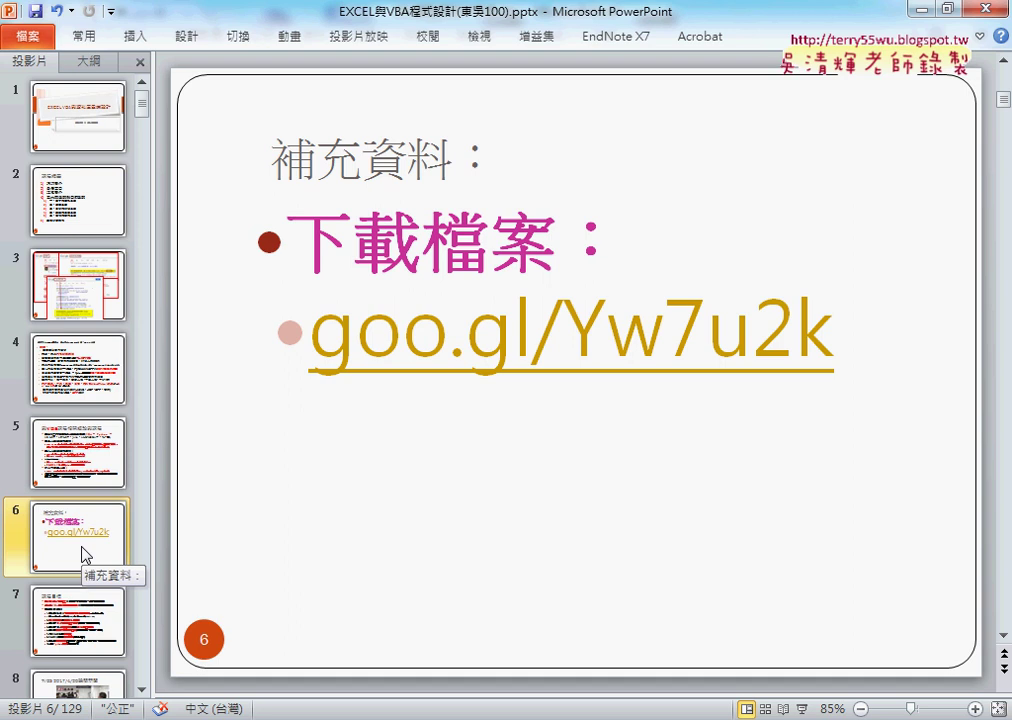
# Undo the extra supplementary-materials slide, view slide 23's extraction formulas, then return to Excel.
pyautogui.hotkey('ctrl', 'z')
pyautogui.hotkey('ctrl', 'z')
pyautogui.hotkey('ctrl', 'z')
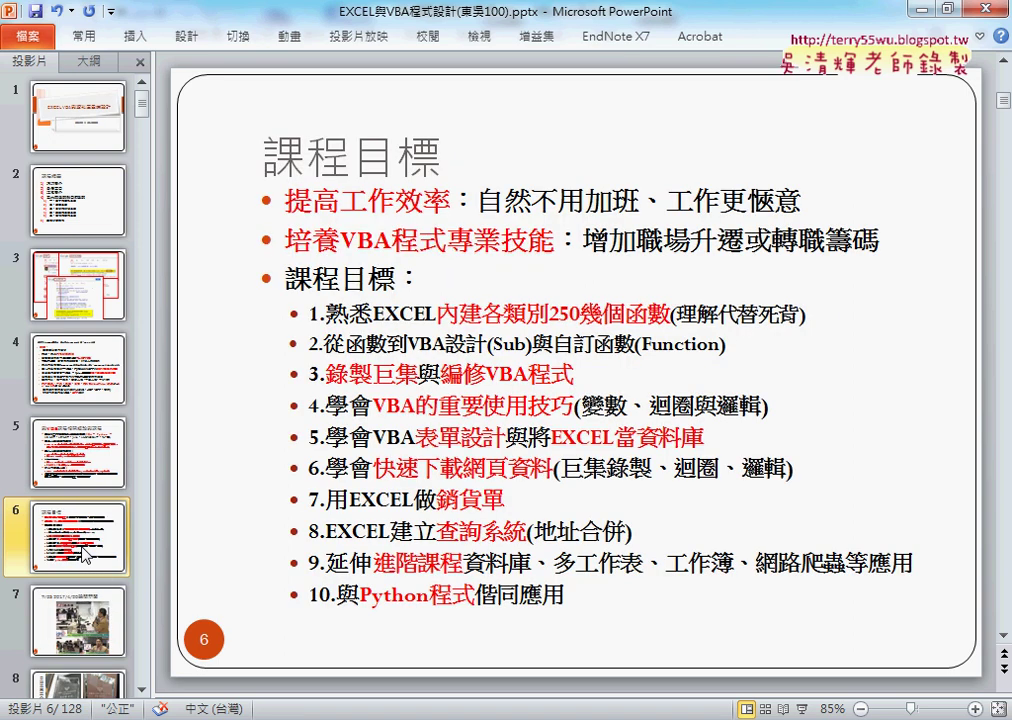
pyautogui.scroll(-3, 88, 553)
pyautogui.scroll(-1, 101, 556)
pyautogui.scroll(-4, 101, 556)
pyautogui.scroll(-3, 101, 556)
pyautogui.scroll(-3, 101, 556)
pyautogui.scroll(-3, 101, 556)
pyautogui.scroll(-2, 101, 556)
pyautogui.scroll(1, 101, 556)
pyautogui.scroll(1, 101, 556)
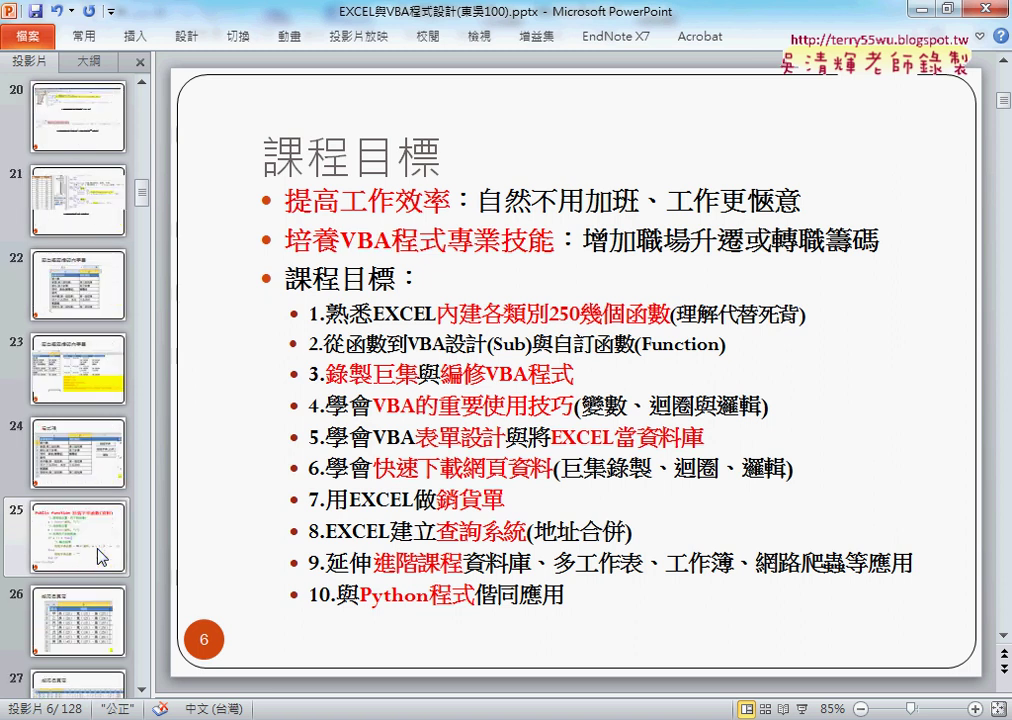
pyautogui.click(93, 393)
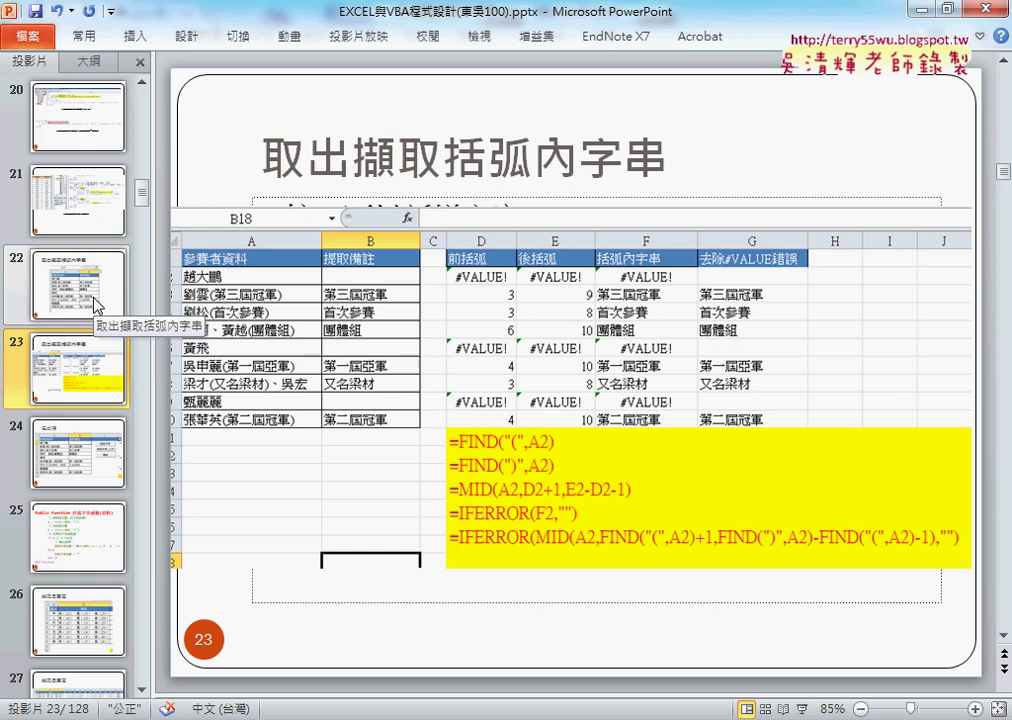
pyautogui.hotkey('alt', 'Tab')
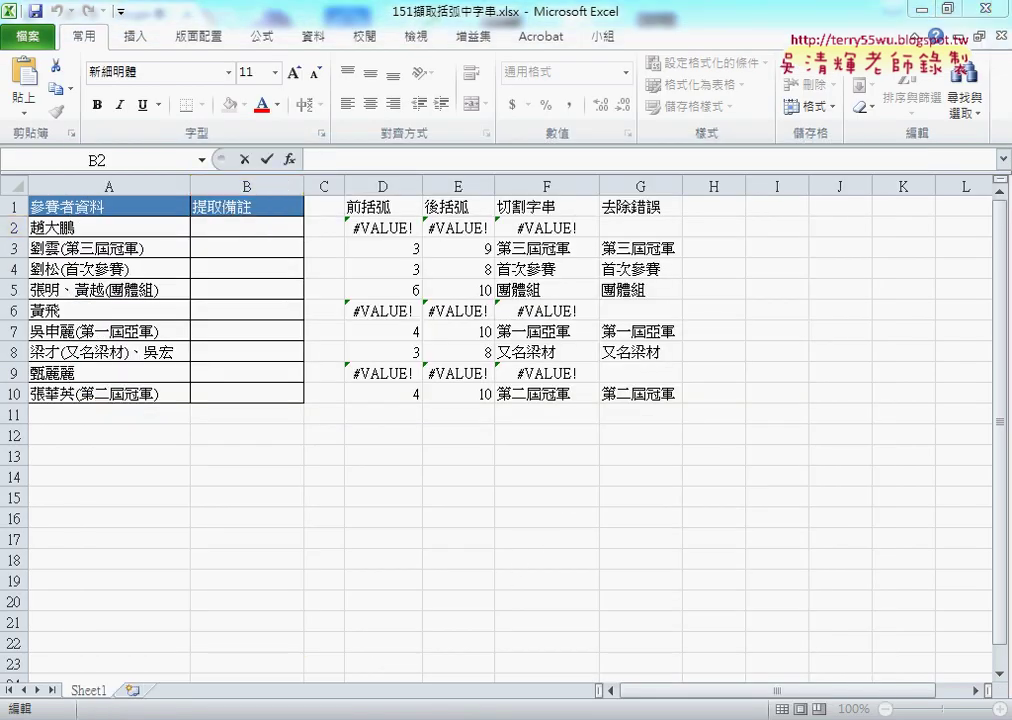
# Open the 20180509 advanced-functions VBA lecture .pptx from the 01_簡報 folder.
pyautogui.hotkey('alt', 'Tab')
pyautogui.hotkey('alt', 'Tab')
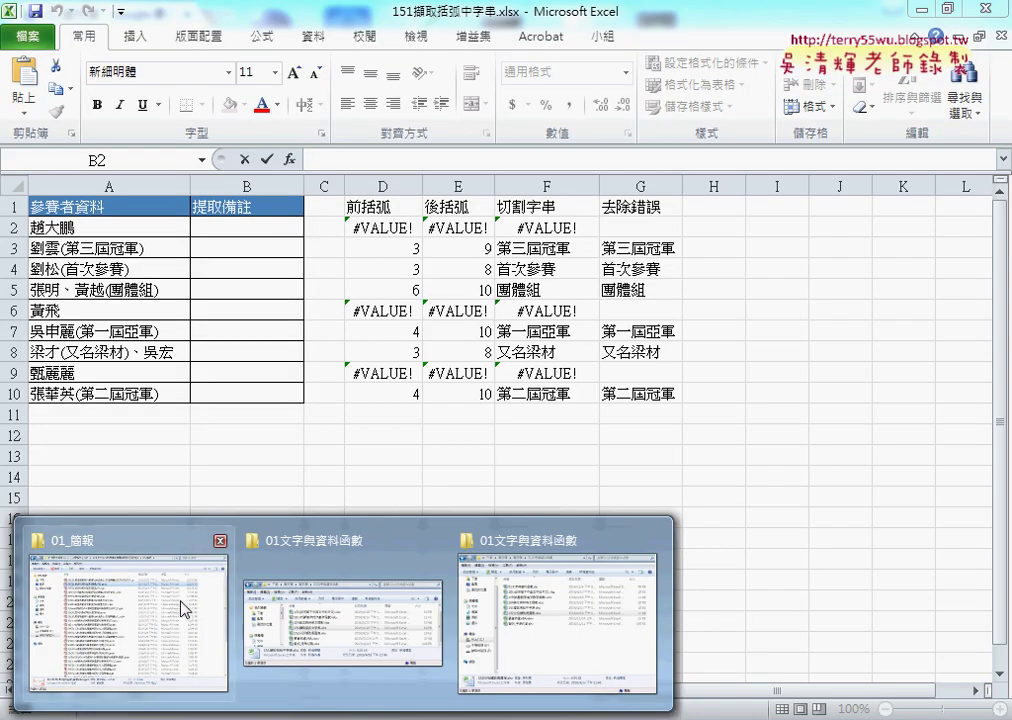
pyautogui.click(183, 609)
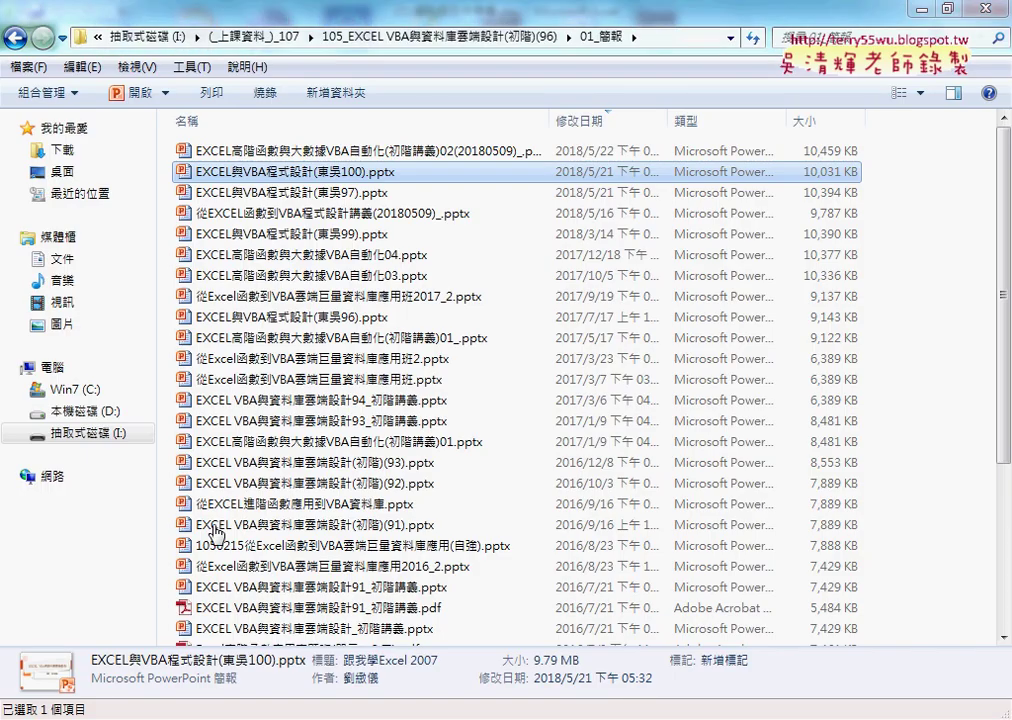
pyautogui.click(393, 150)
pyautogui.doubleClick(393, 150)
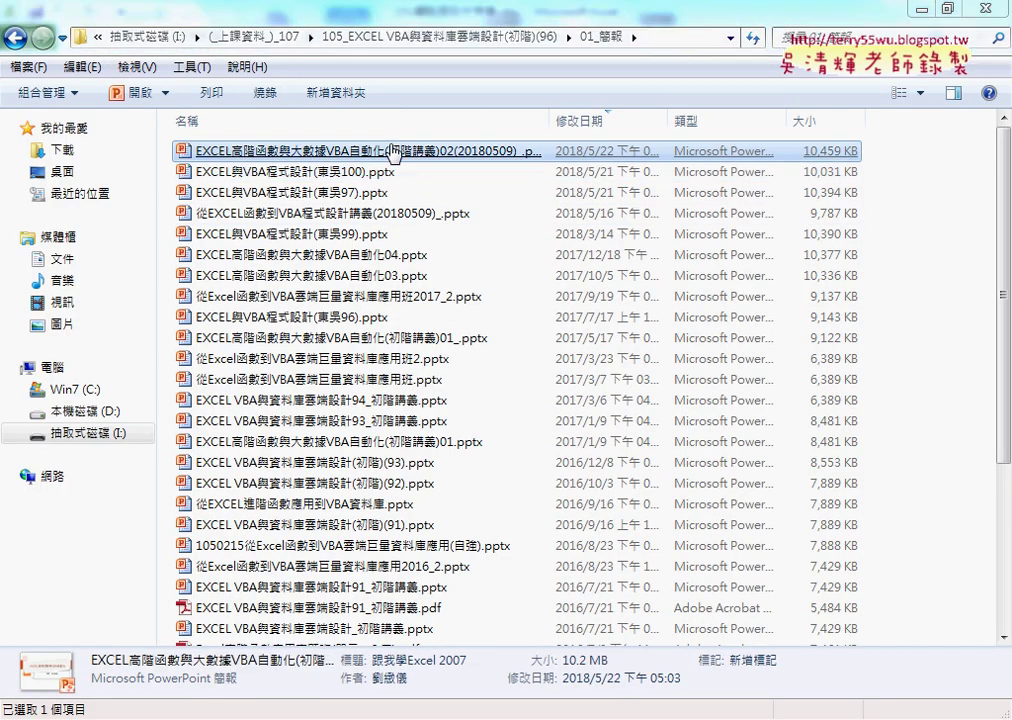
# Scroll the slide thumbnails down toward slide 29 on SUB procedures.
pyautogui.scroll(-5, 93, 516)
pyautogui.scroll(-4, 93, 516)
pyautogui.scroll(-3, 93, 516)
pyautogui.scroll(-2, 93, 516)
pyautogui.scroll(2, 93, 516)
pyautogui.scroll(-3, 93, 516)
pyautogui.scroll(-6, 93, 516)
pyautogui.scroll(-3, 93, 516)
# Move from slide 29 to slide 33, 151擷取括弧內字串, showing the finished extraction table.
pyautogui.click(103, 445)
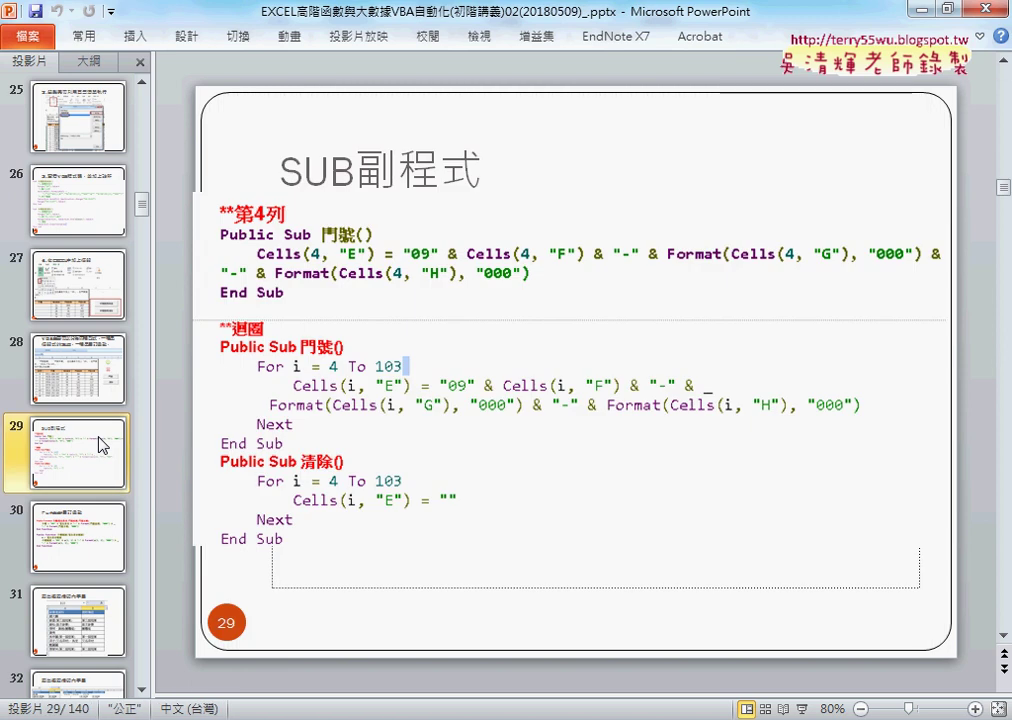
pyautogui.scroll(3, 97, 477)
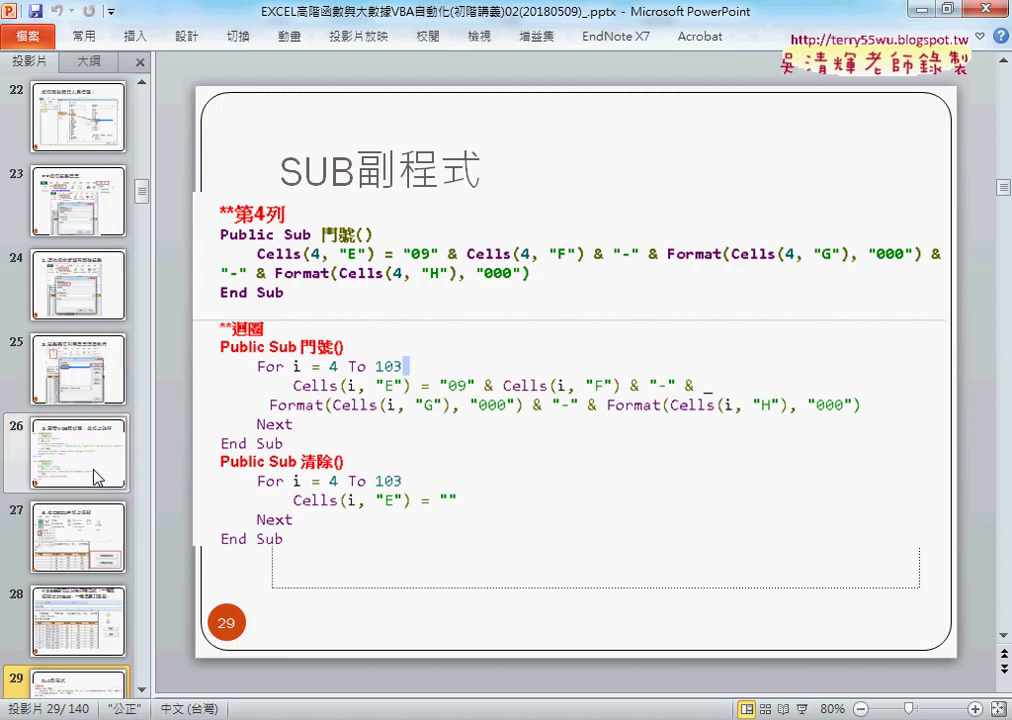
pyautogui.scroll(-2, 97, 477)
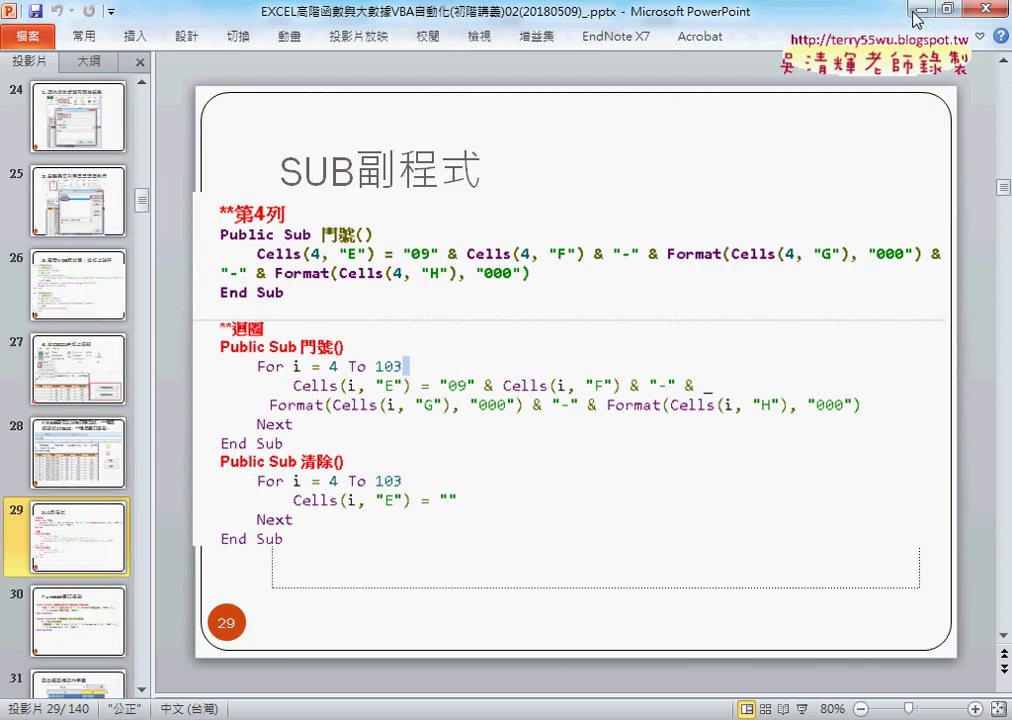
pyautogui.scroll(-3, 110, 600)
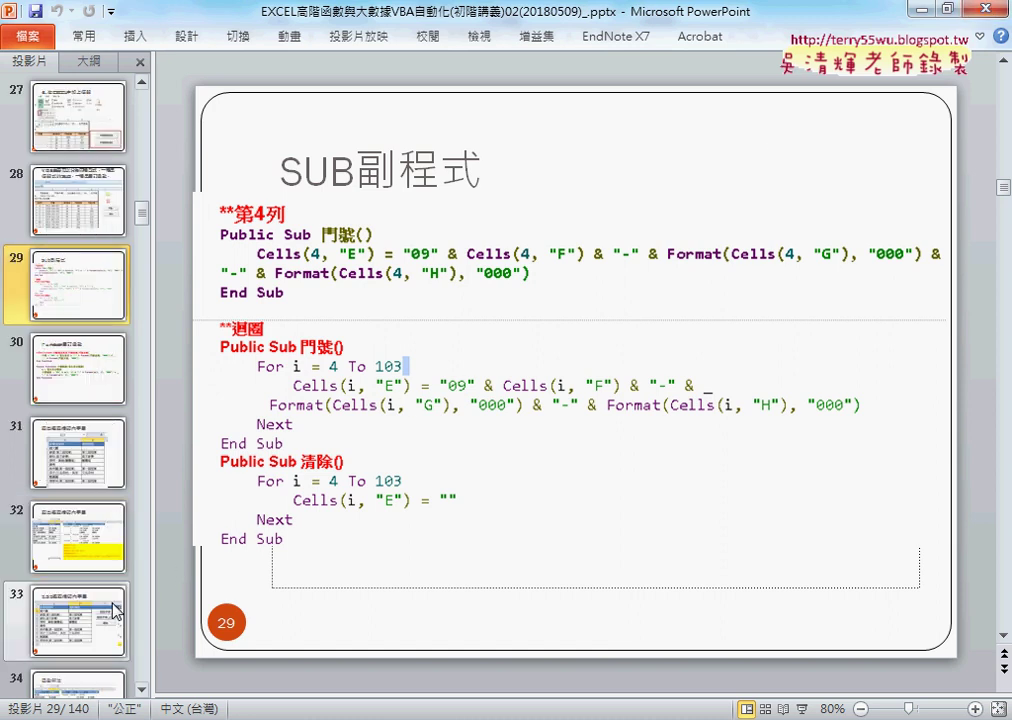
pyautogui.scroll(-2, 100, 520)
pyautogui.click(98, 472)
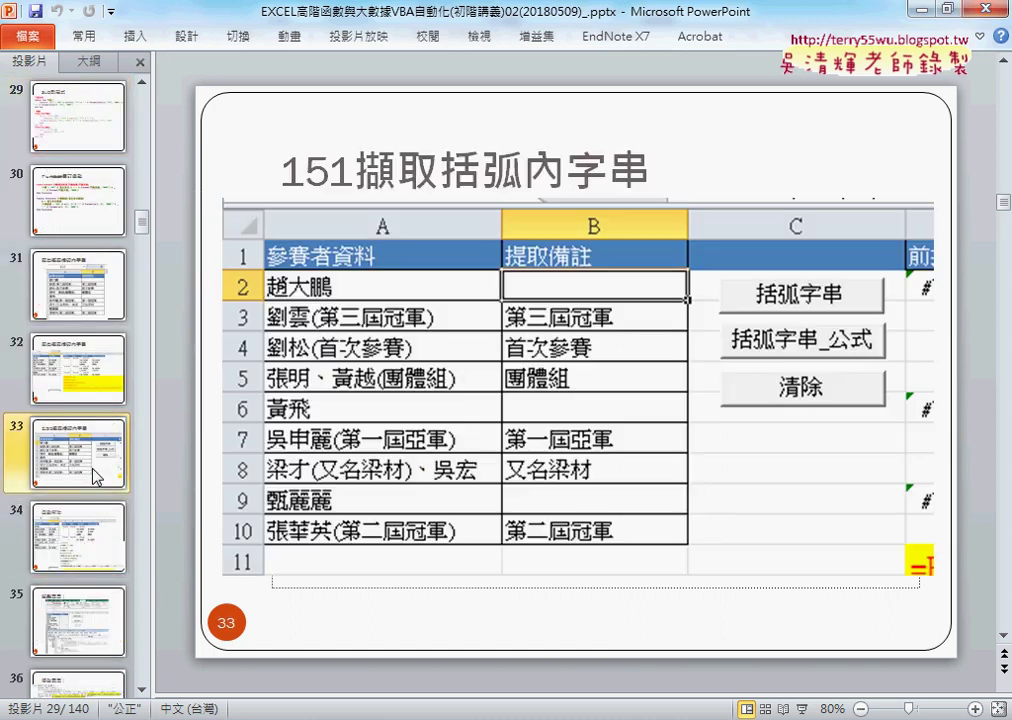